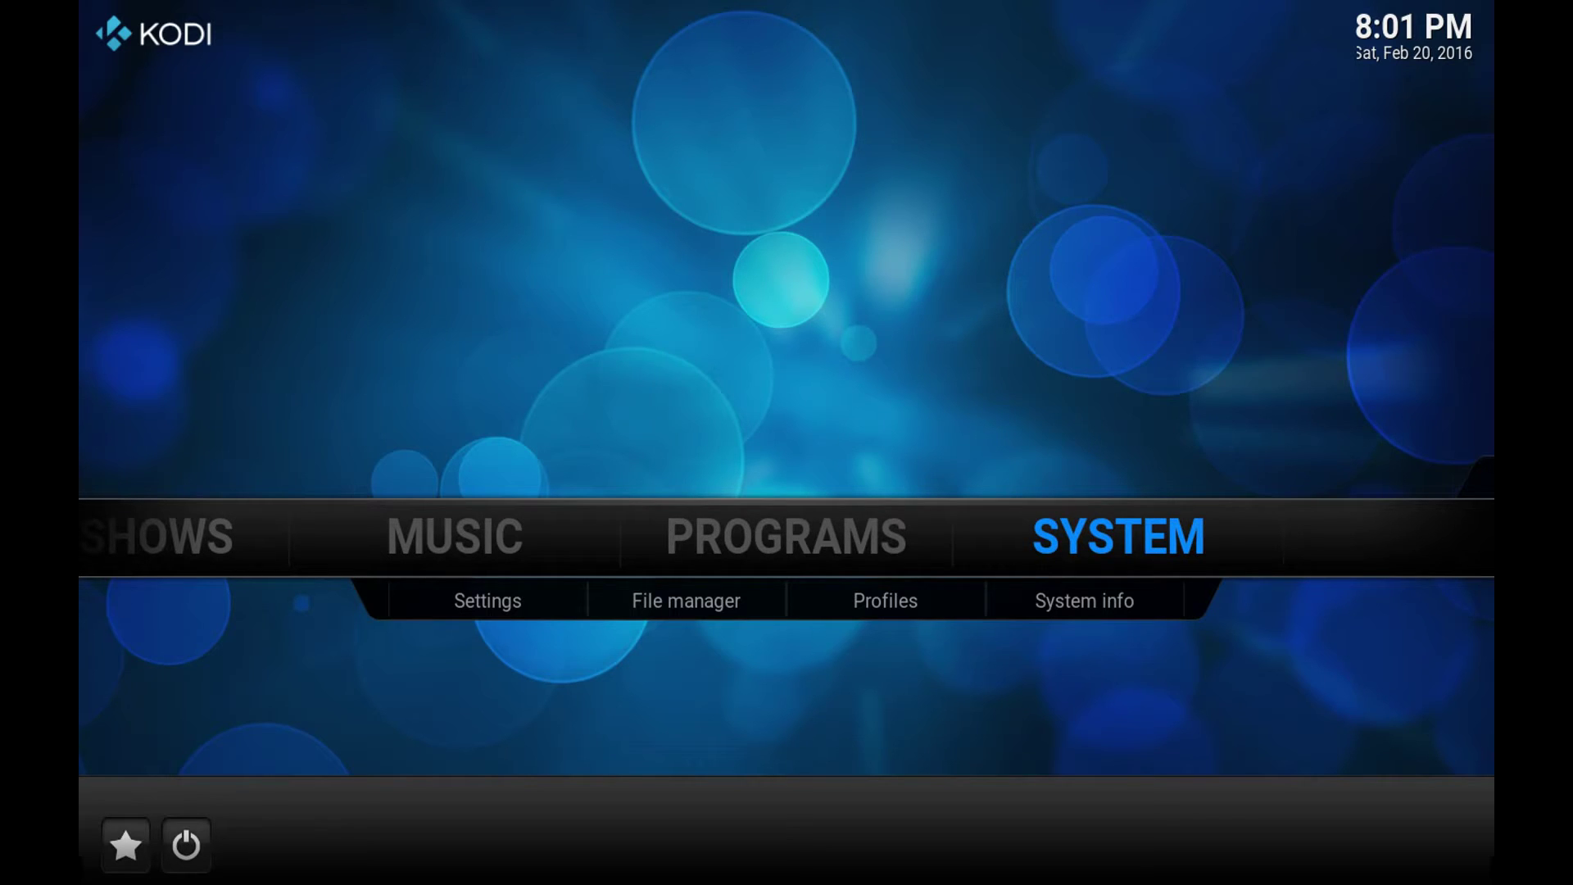
Step: Open the file manager and start adding a new file source
click(488, 601)
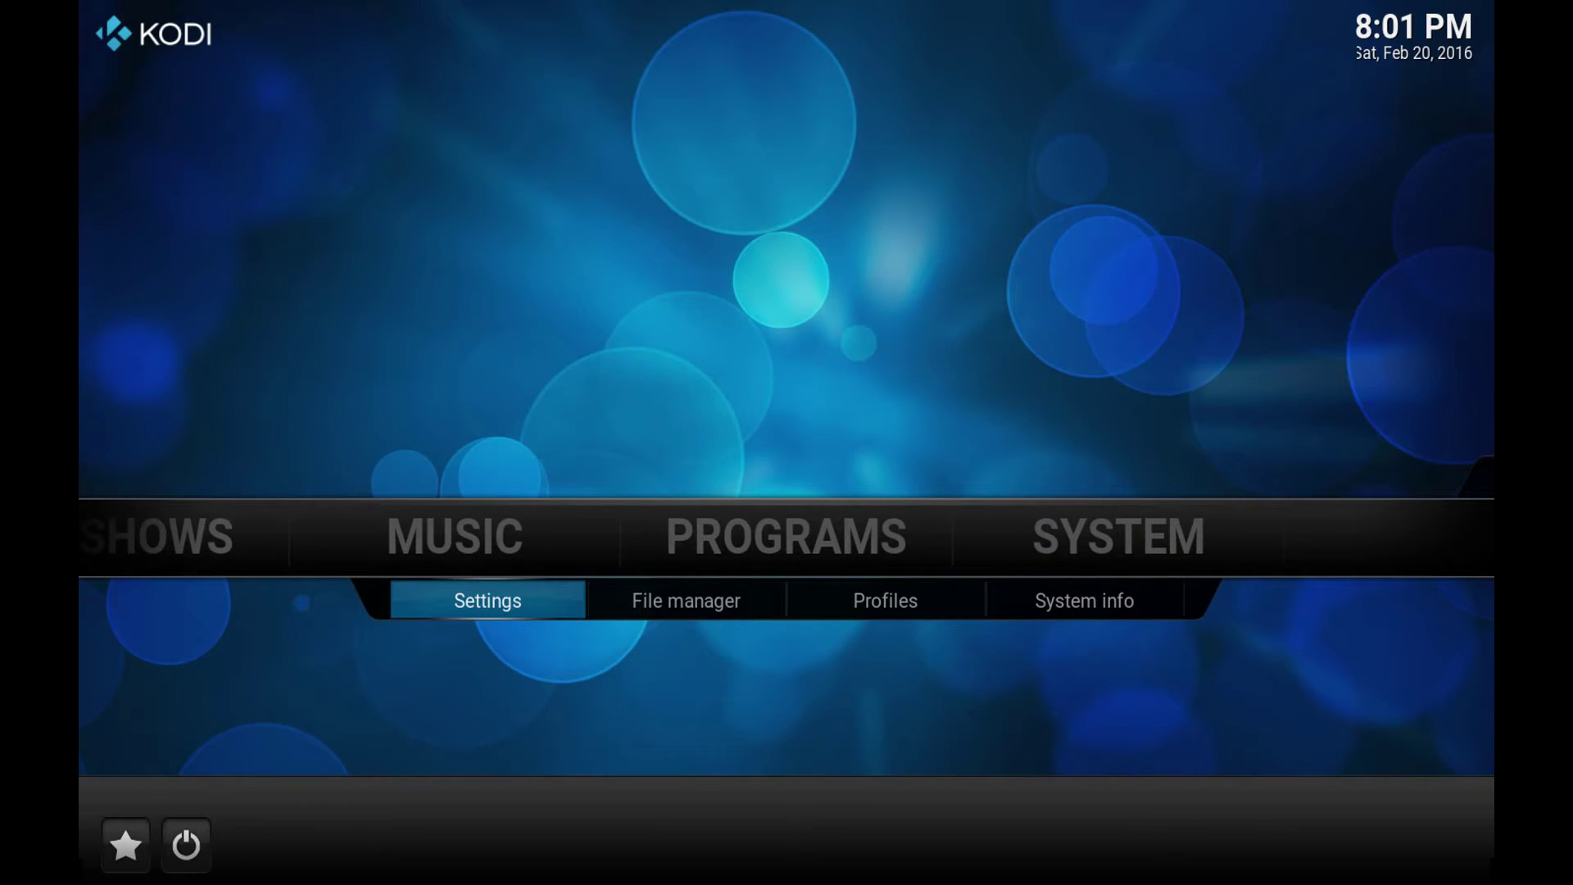
click(686, 601)
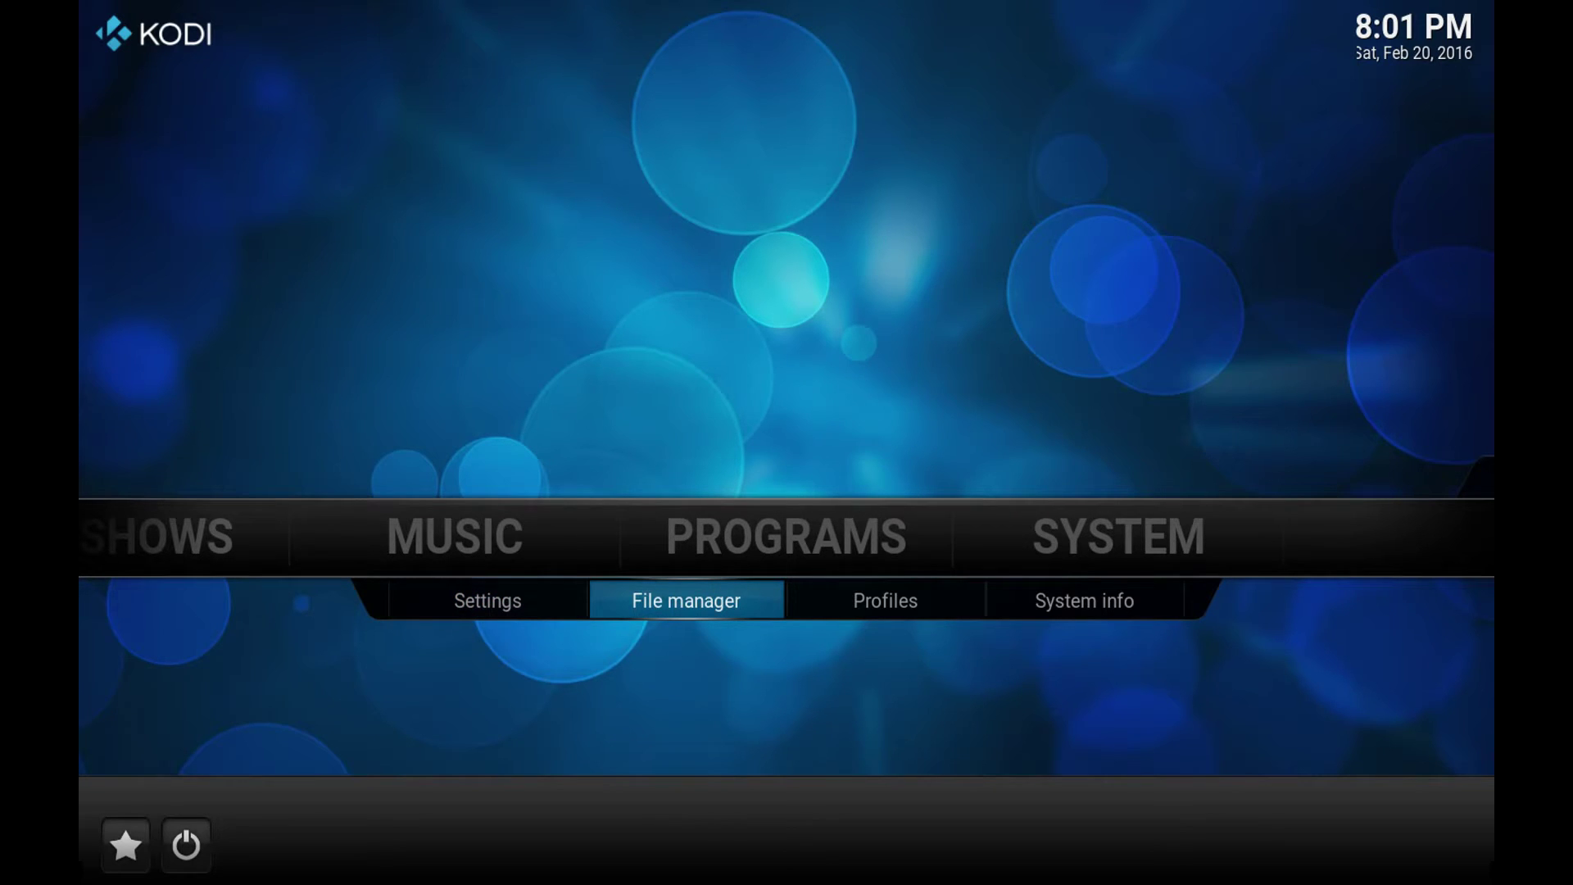
key(Return)
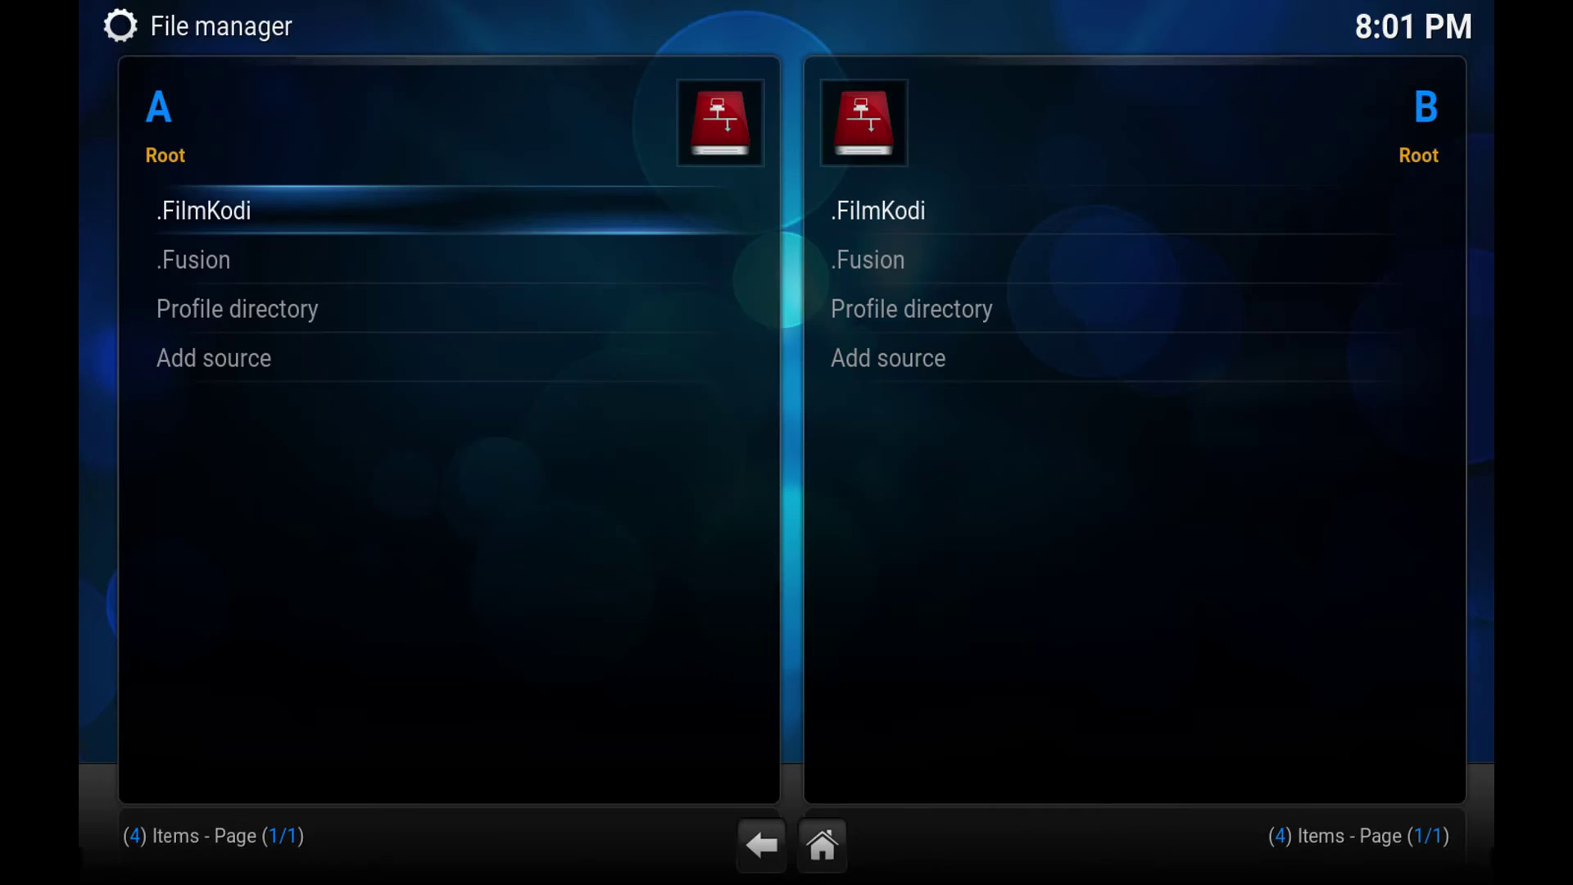
key(Down)
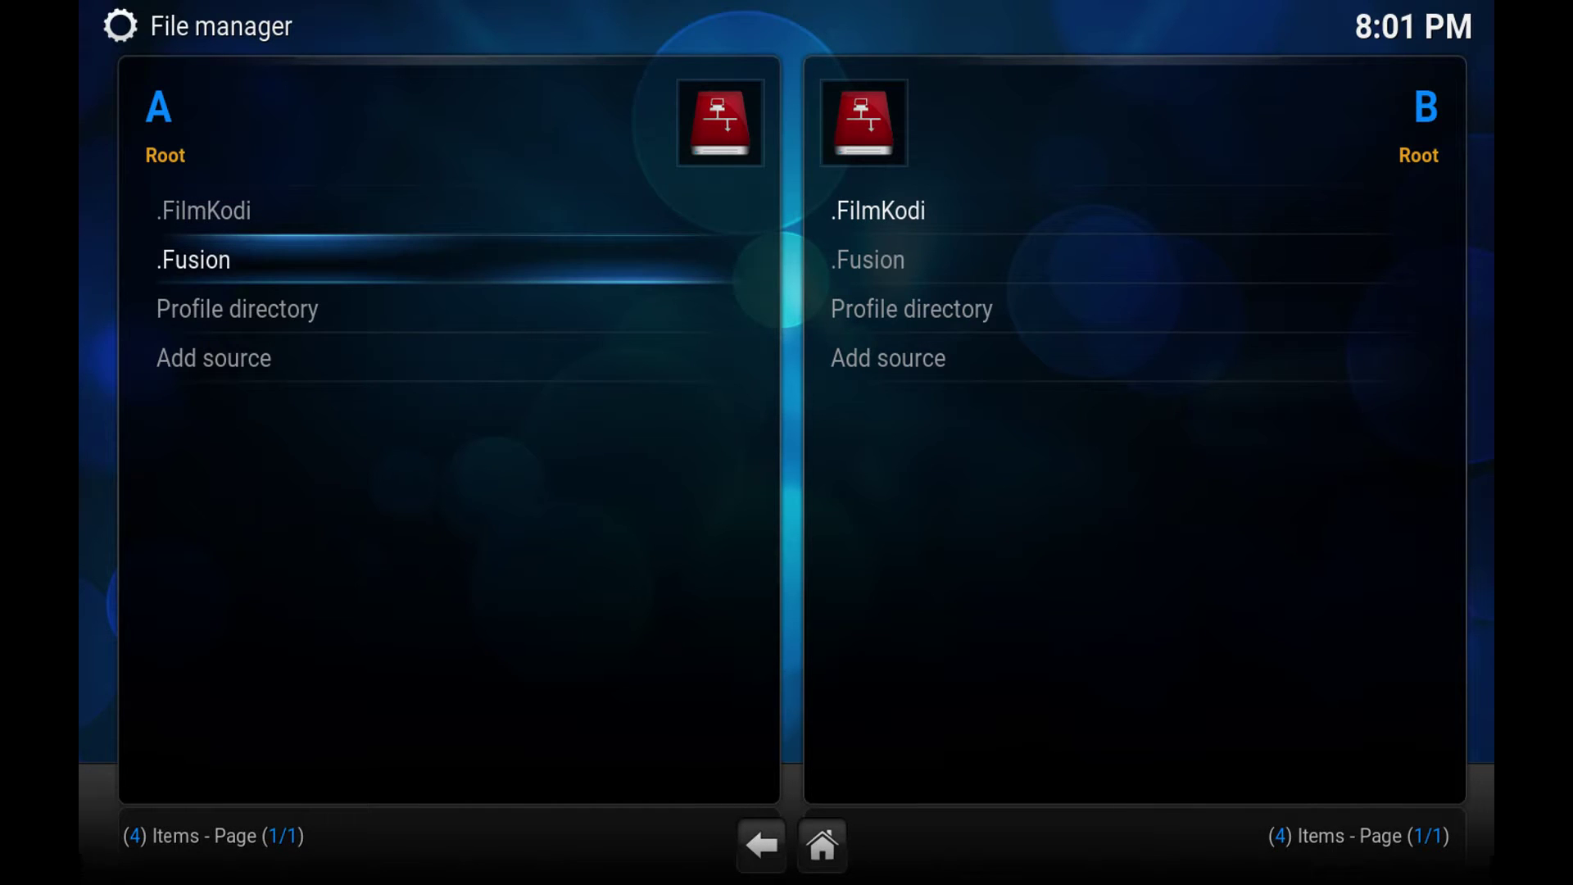
key(Down)
key(Down)
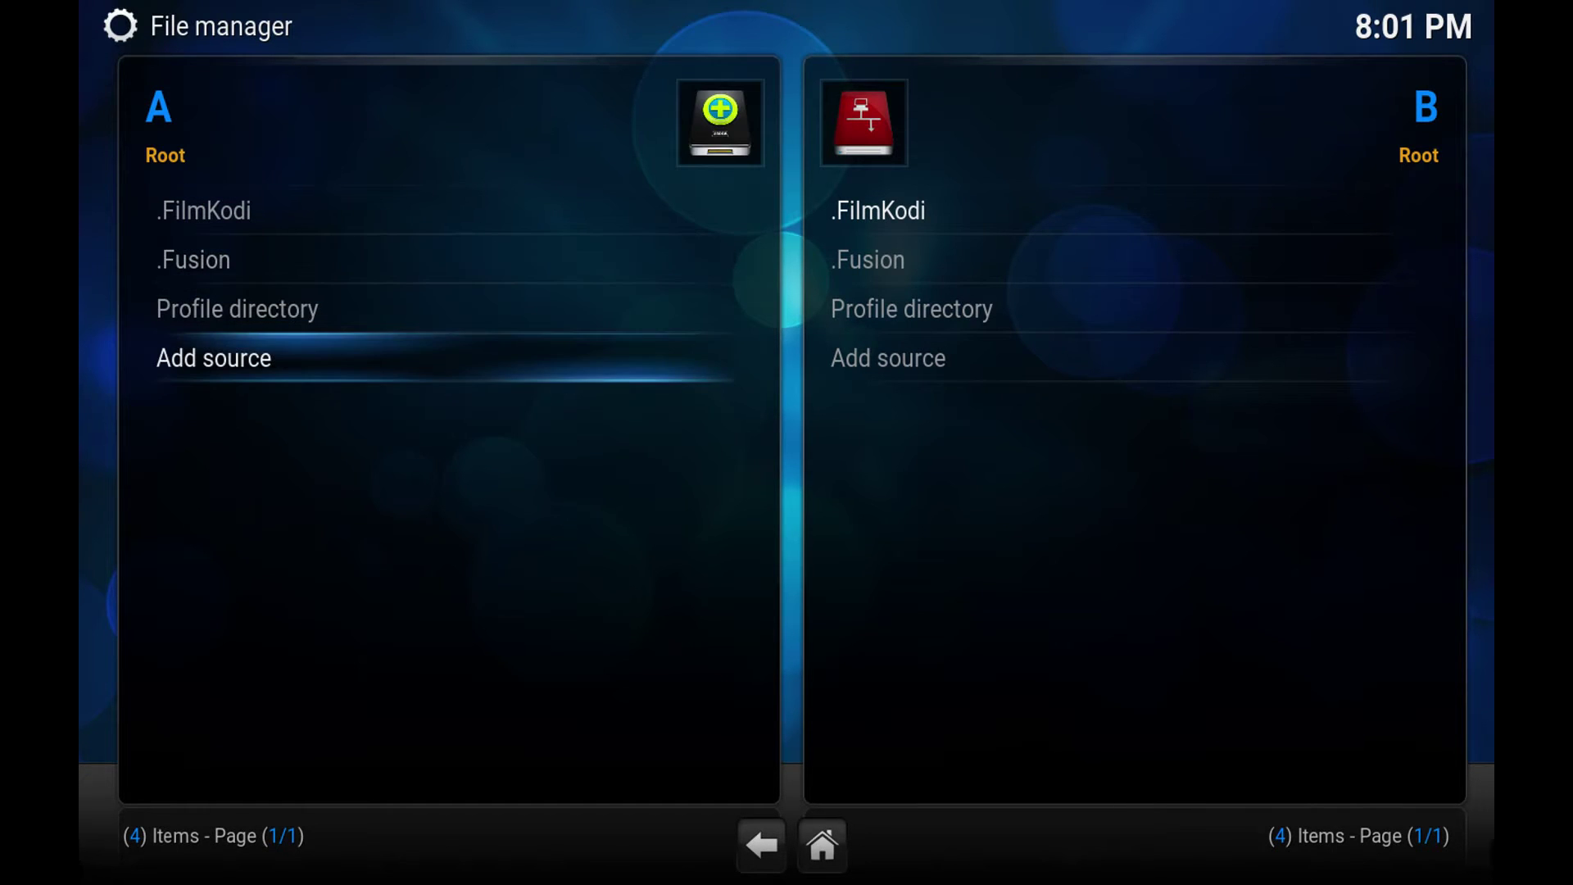
key(Return)
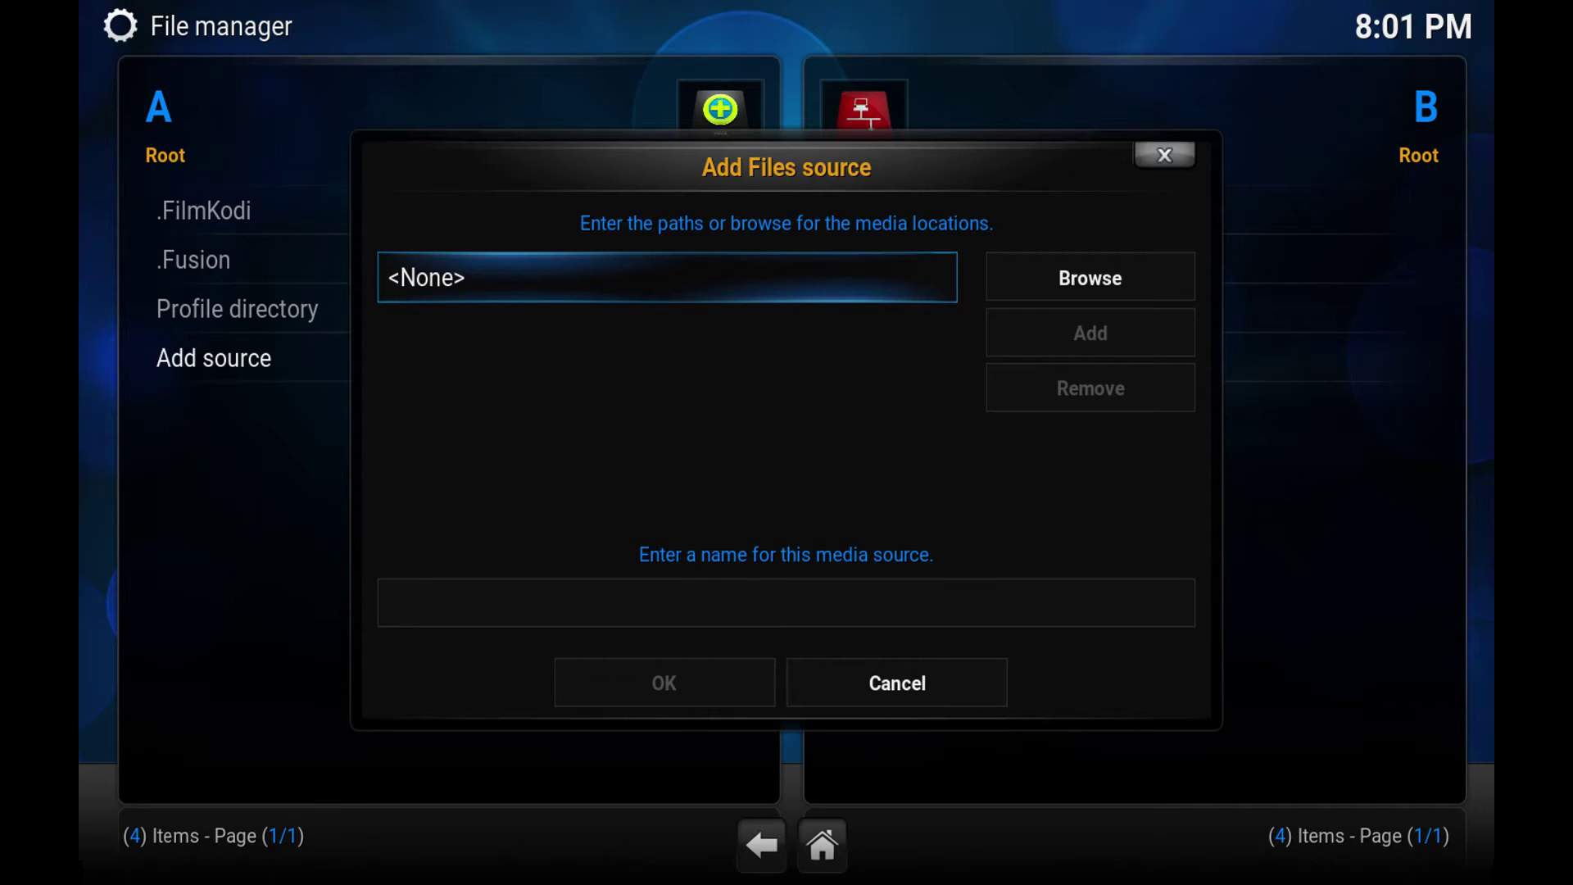
key(Return)
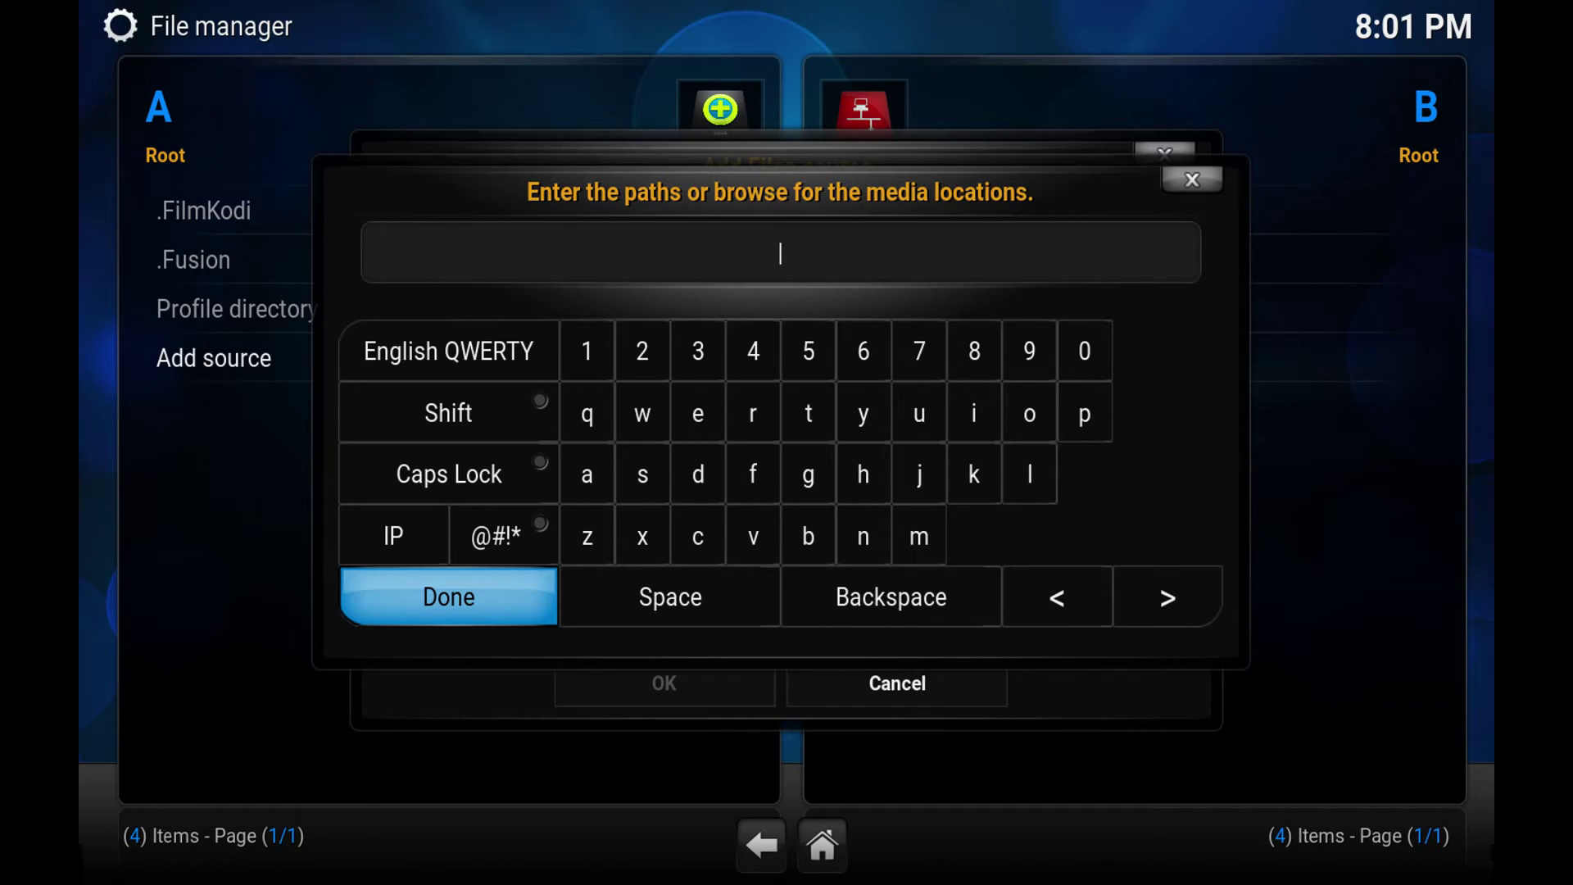
text(http://fusi)
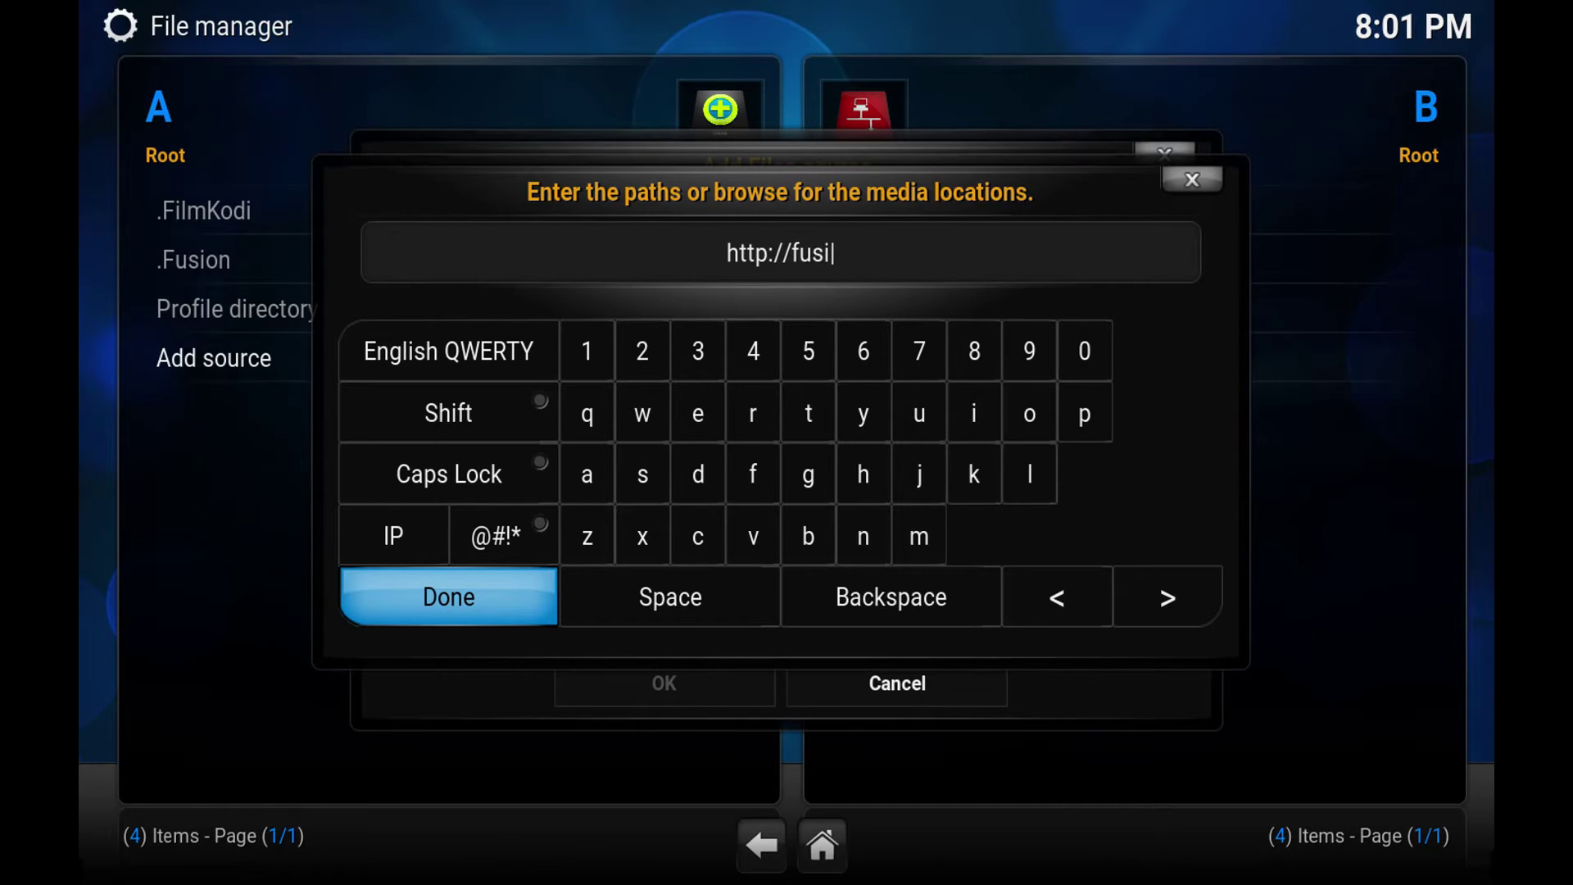
text(on.tvadd)
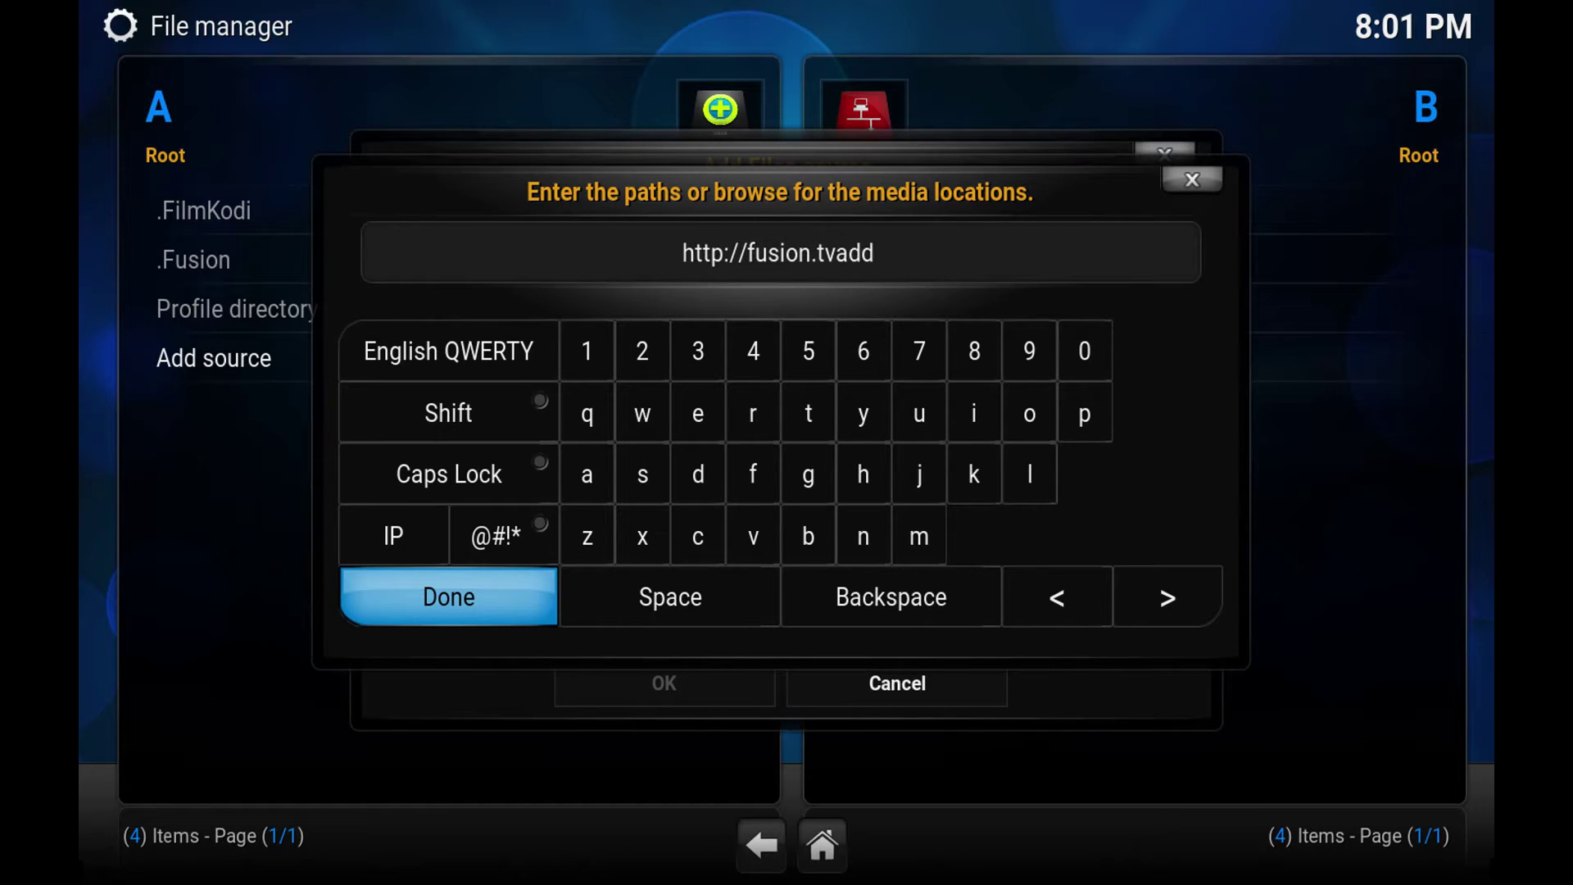
text(ons.a)
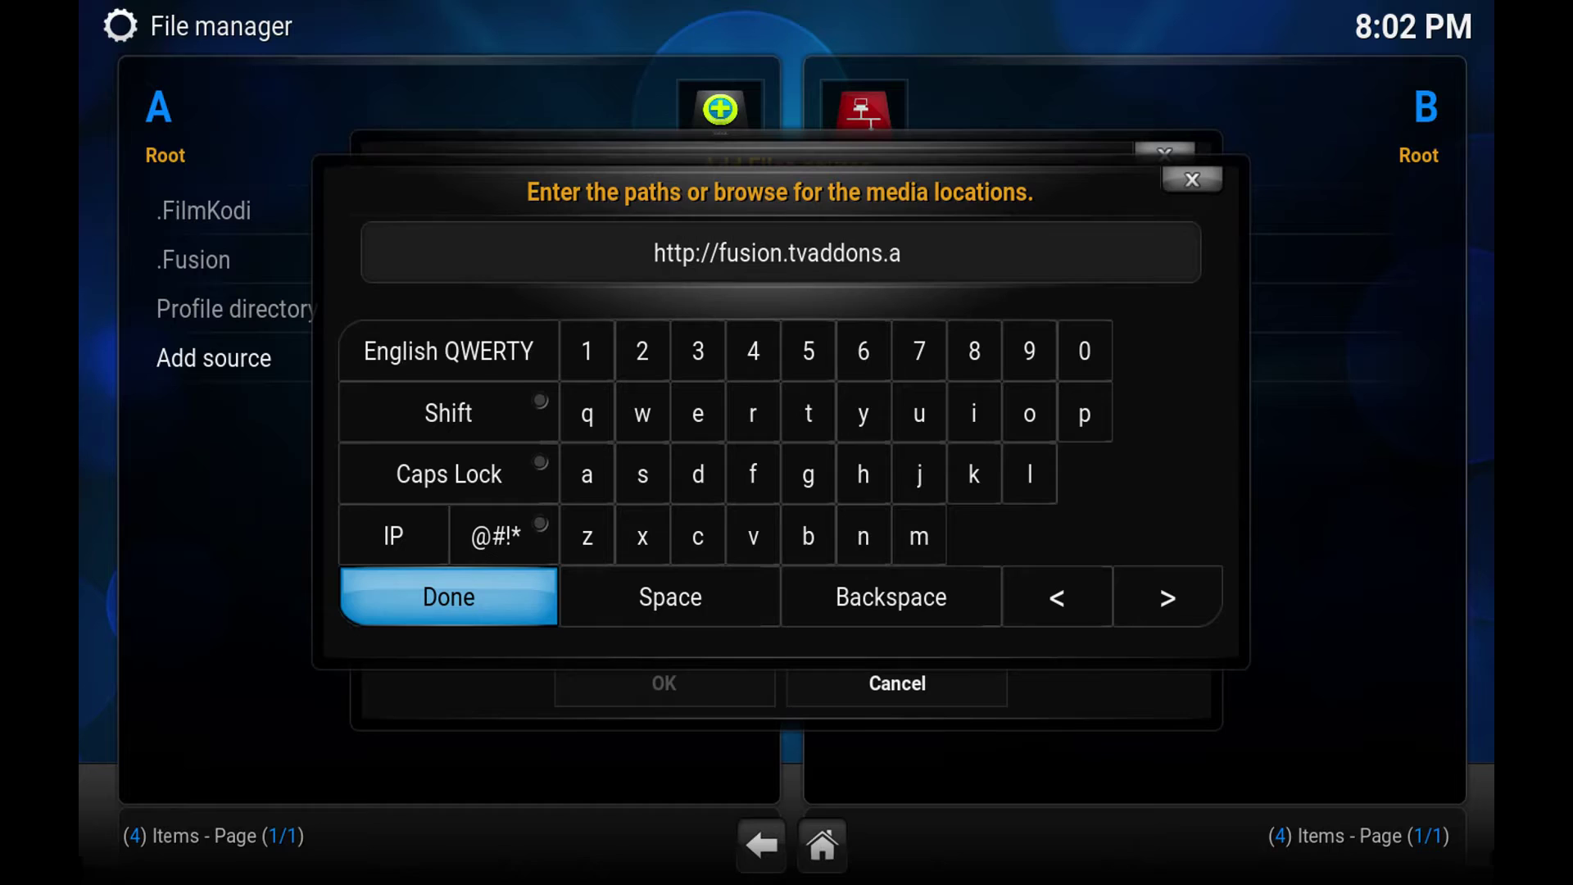
text(g)
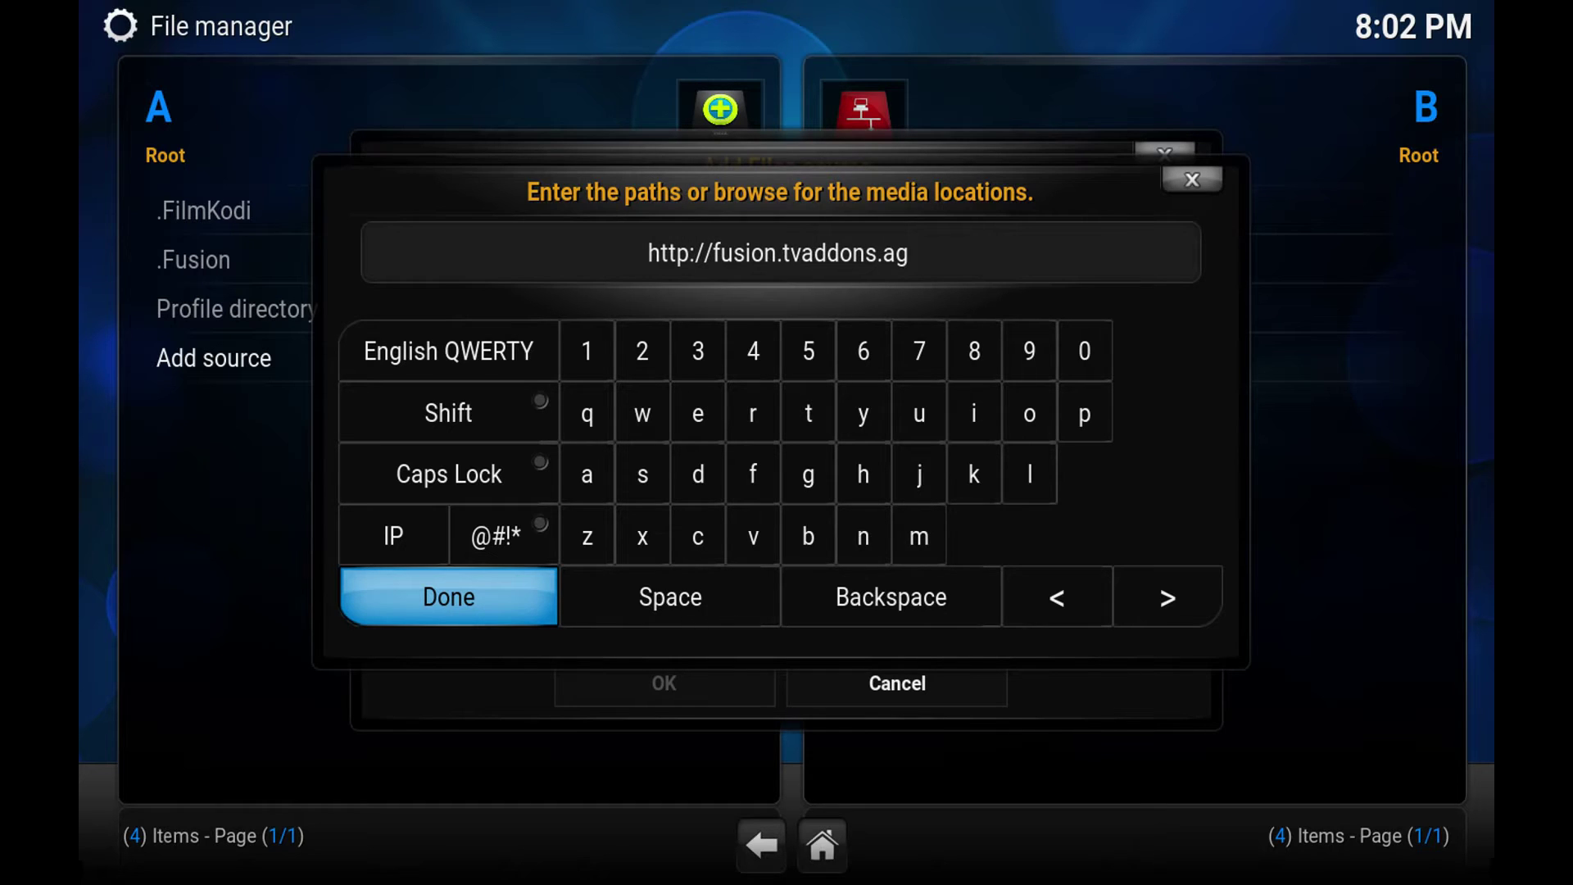
key(Return)
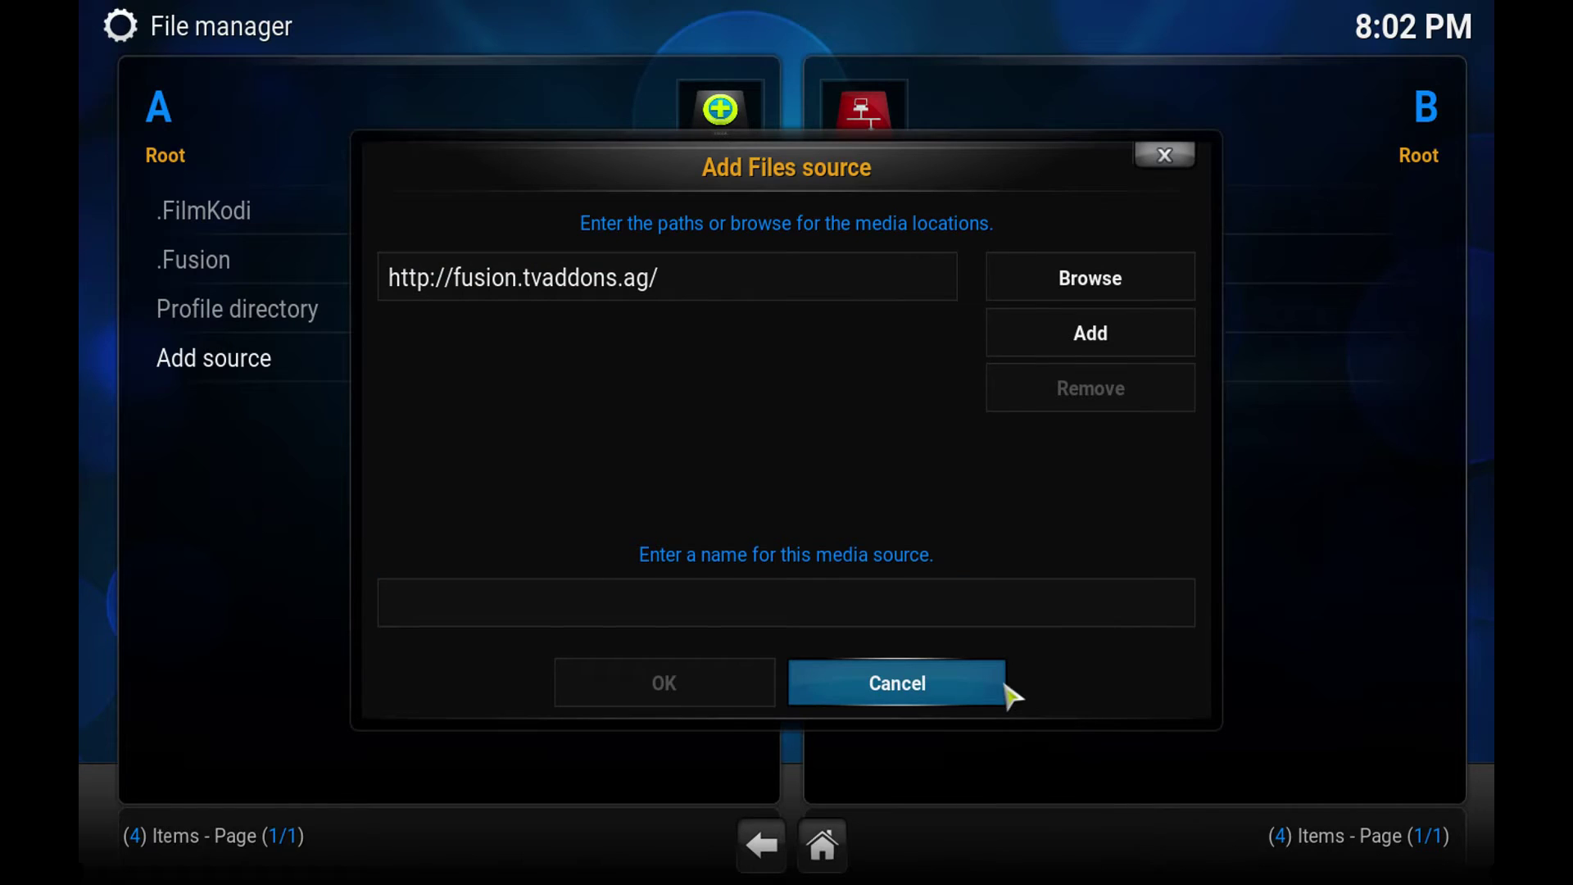
Step: Name the media source .fusion, discard it by cancelling, and return to the home screen
key(Up)
text(.fusion)
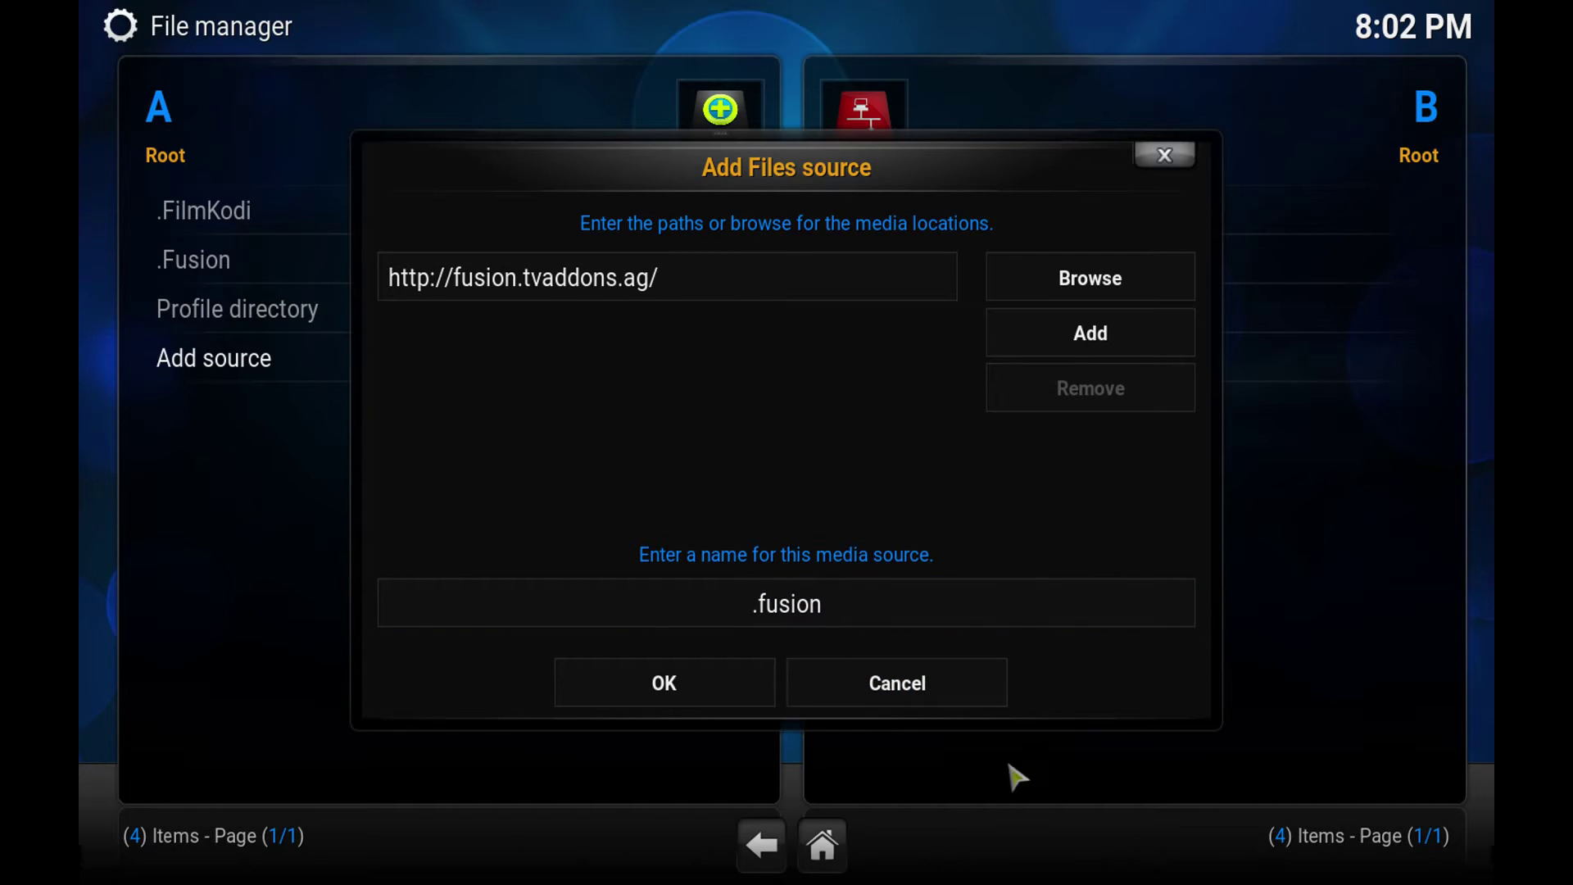
click(927, 705)
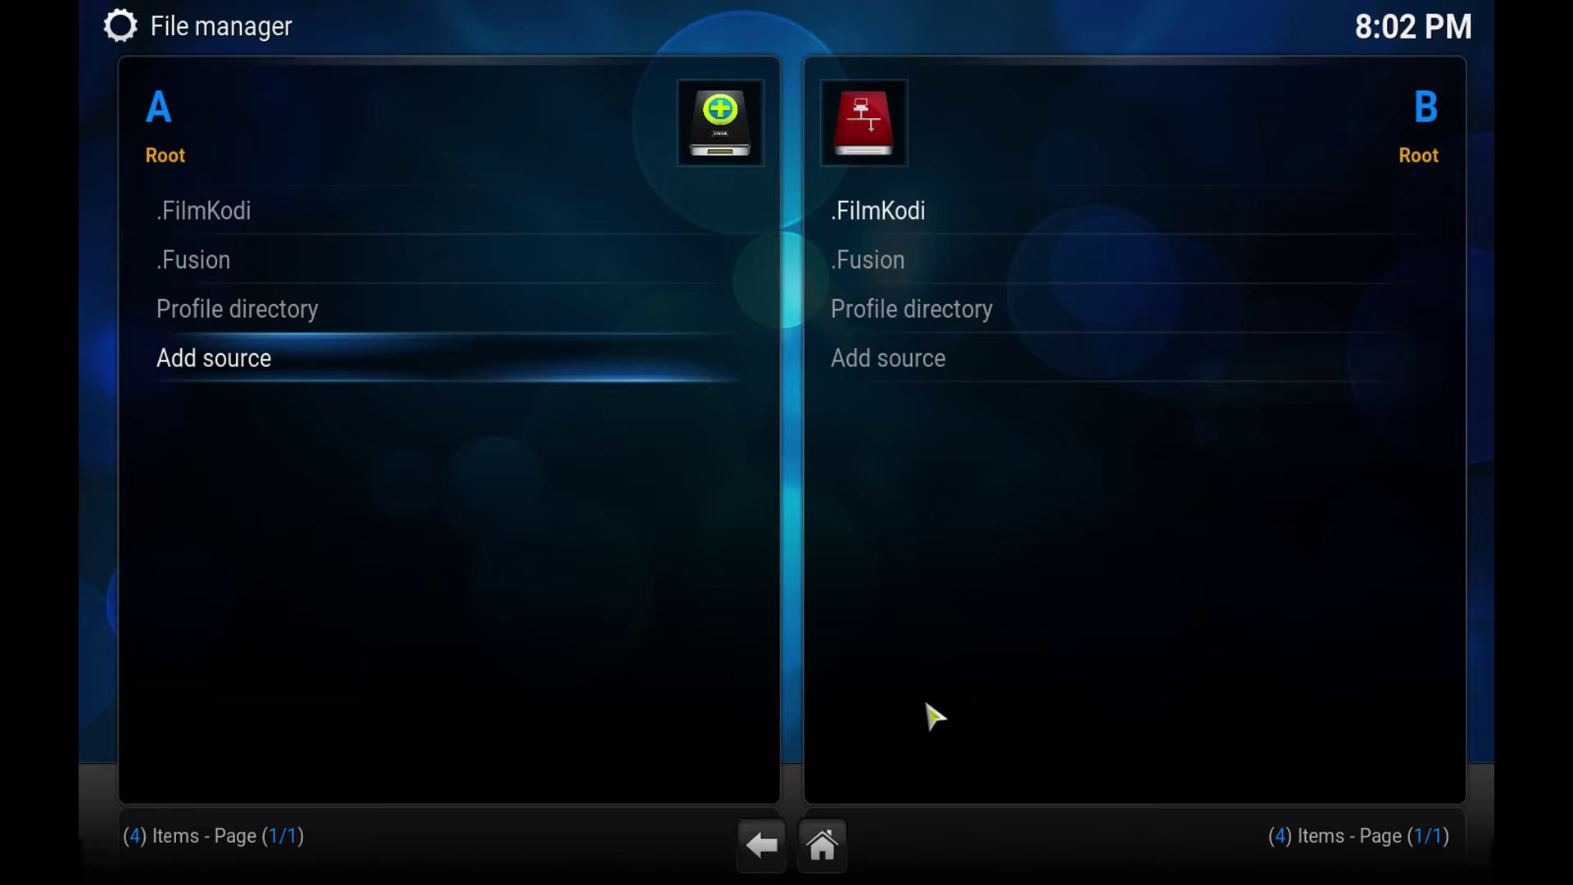
key(Escape)
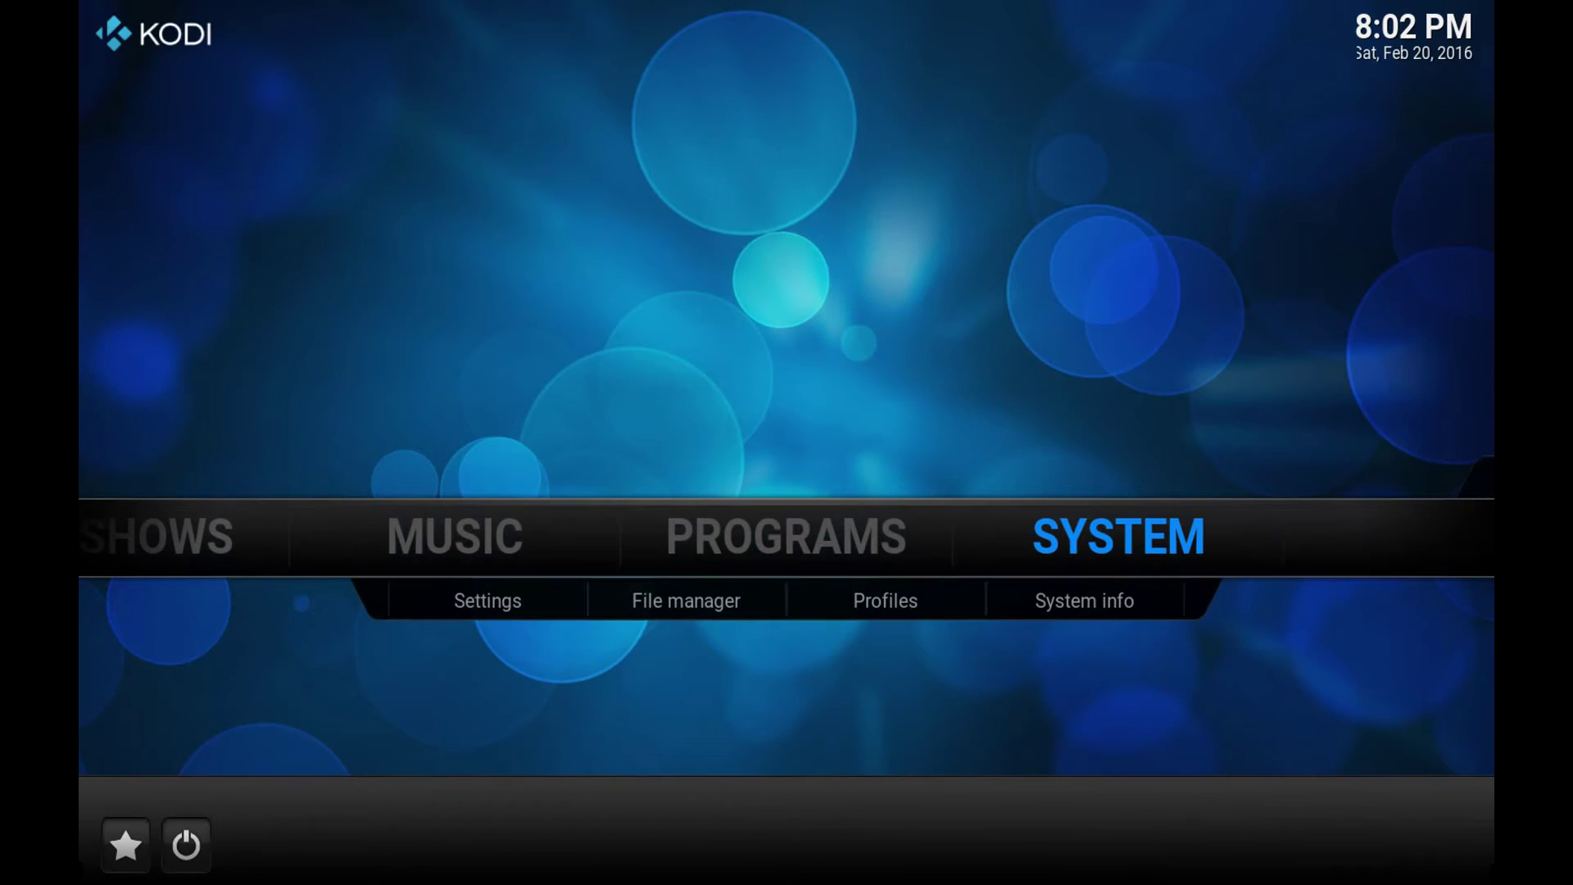
Step: Open the Add-ons section of the system settings
key(Down)
key(Left)
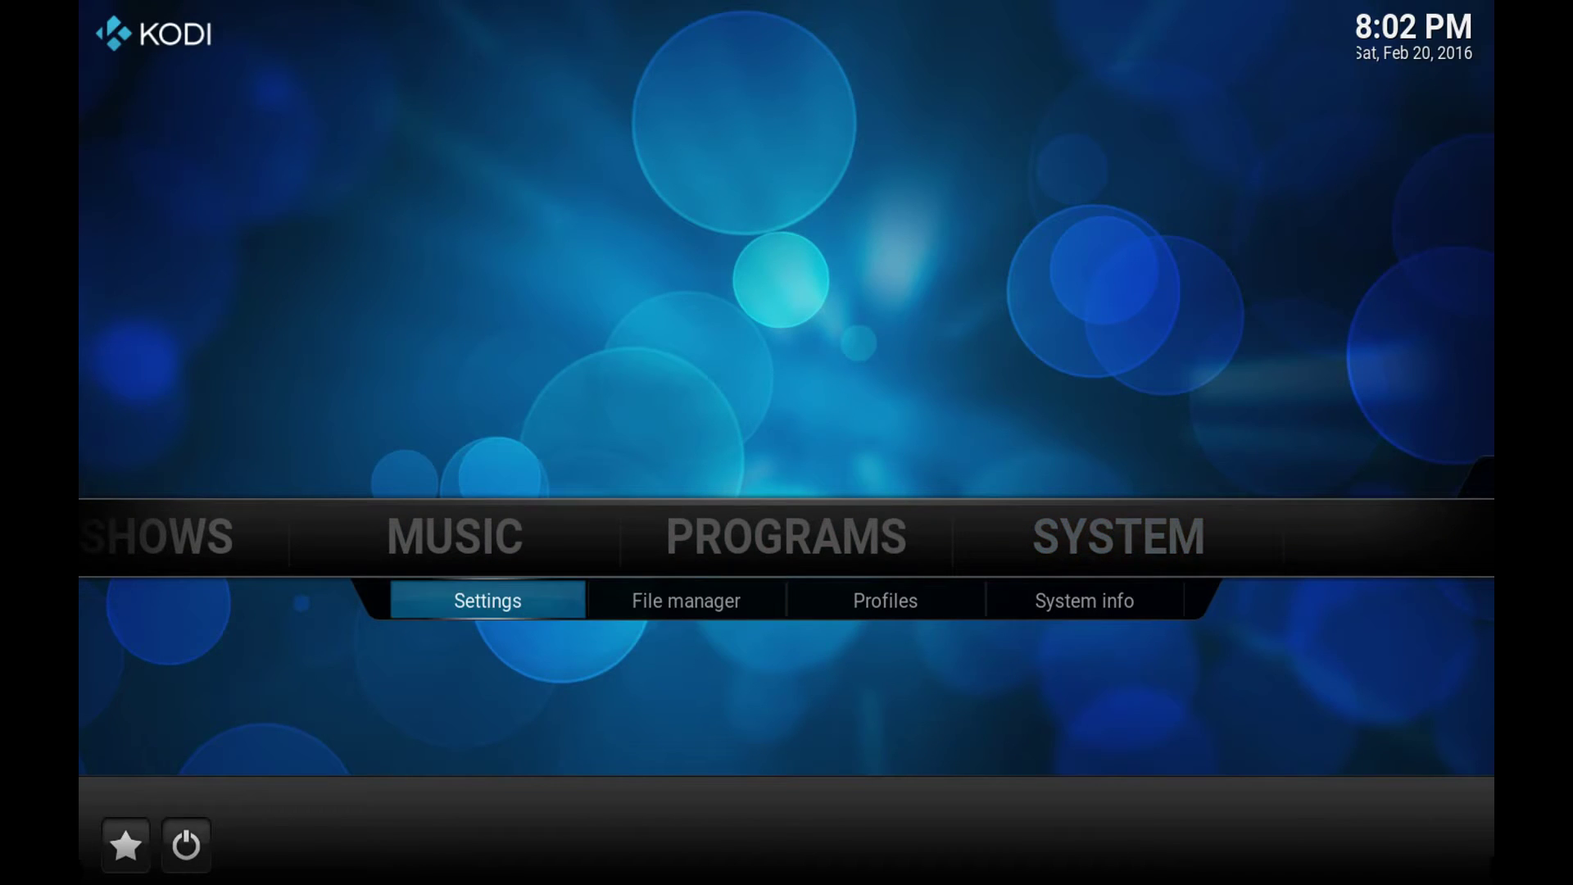
key(Return)
key(Down)
key(Down)
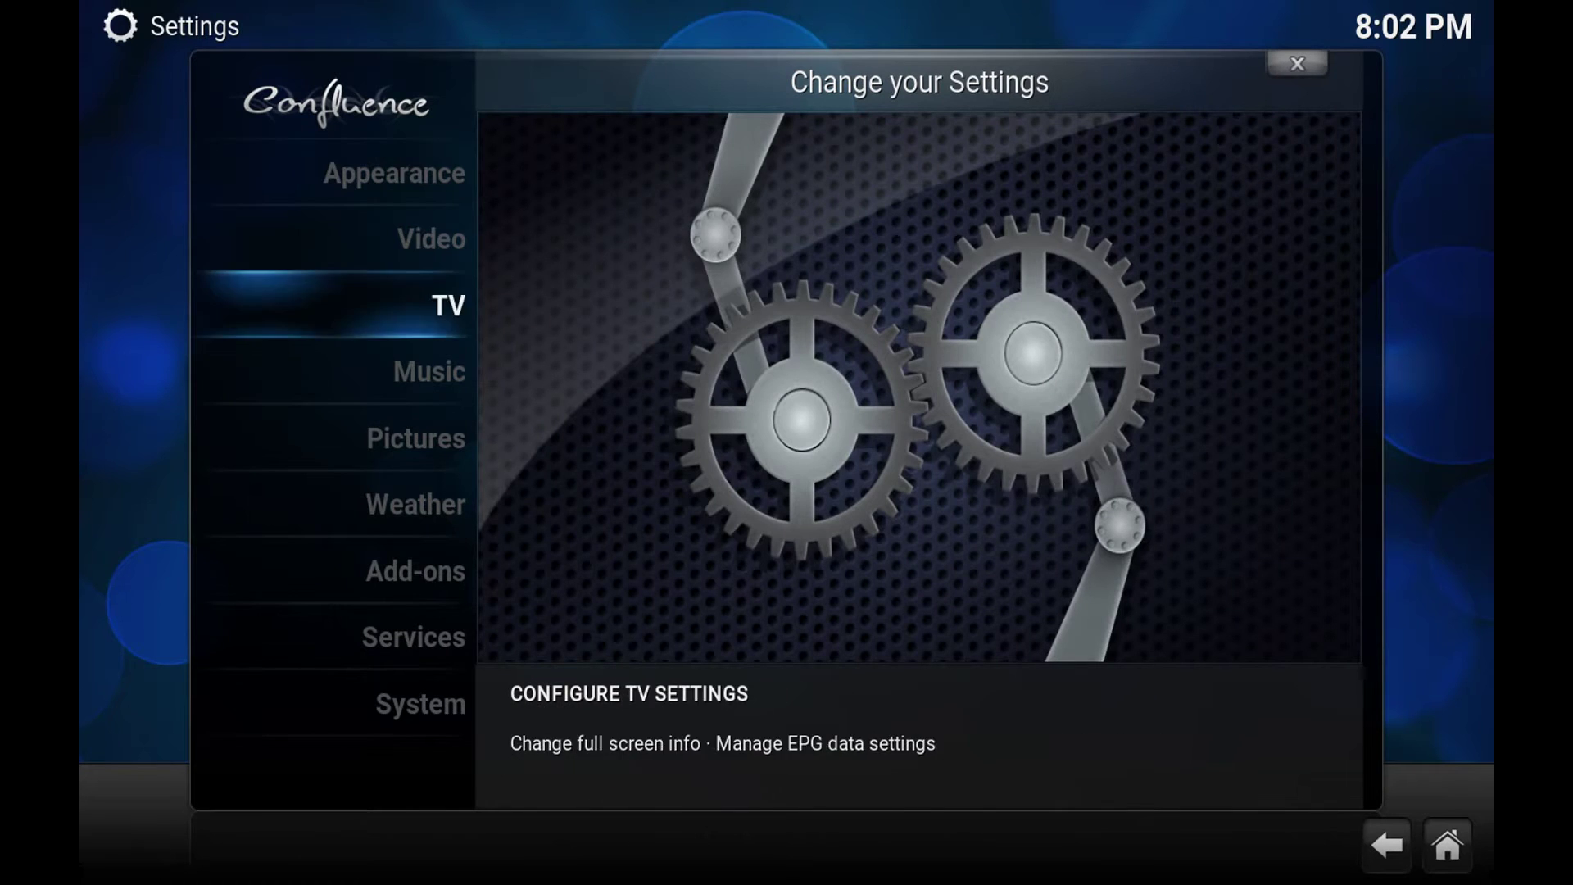
key(Down)
key(Down)
key(Down)
key(Down)
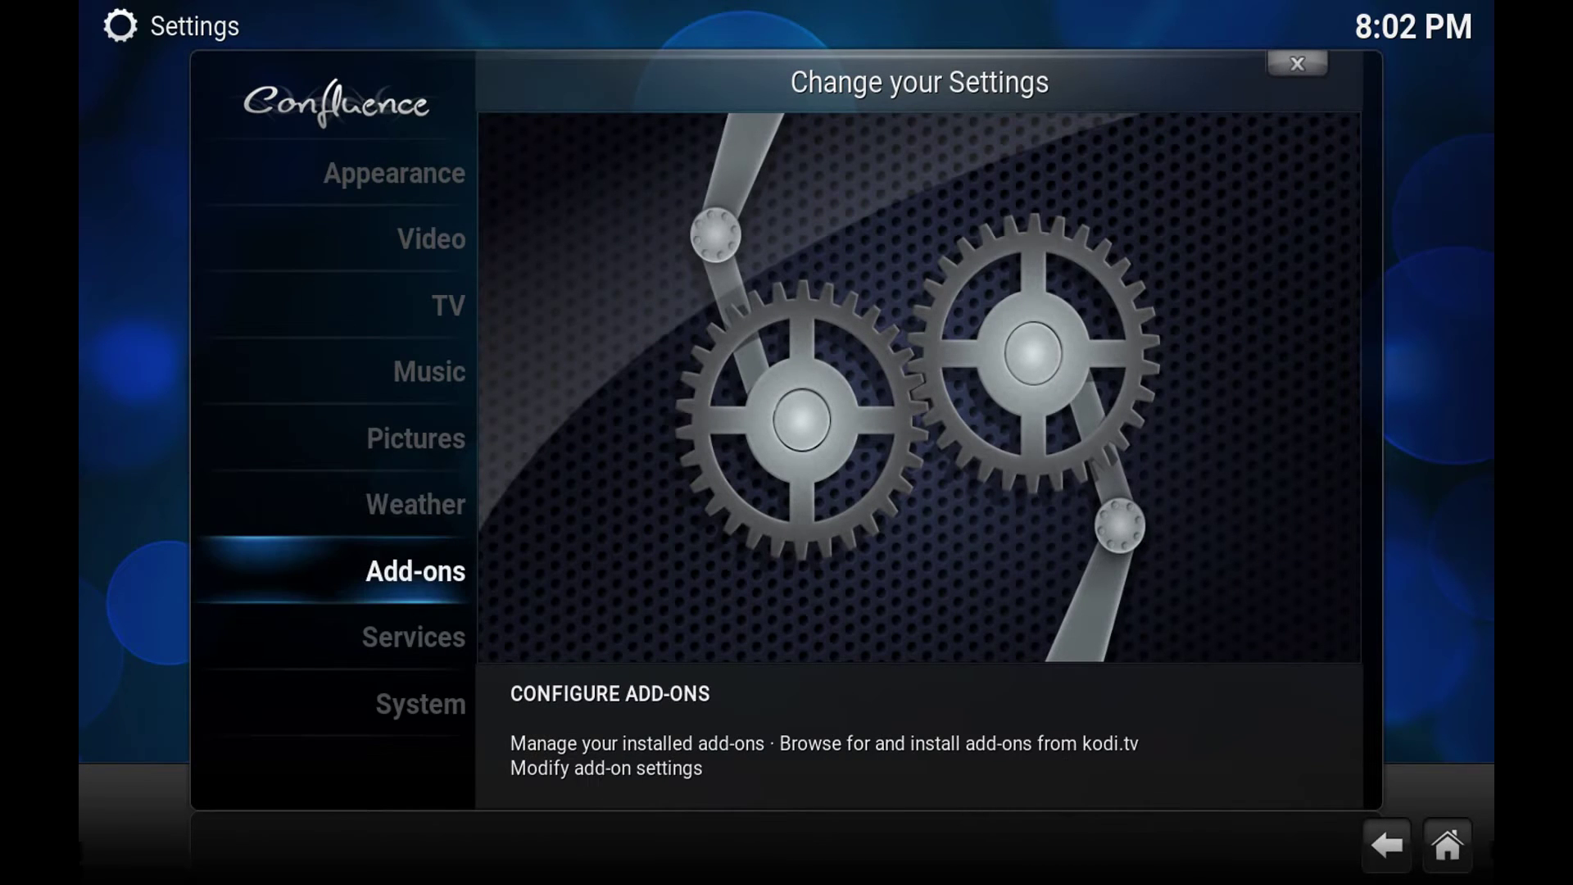
key(Return)
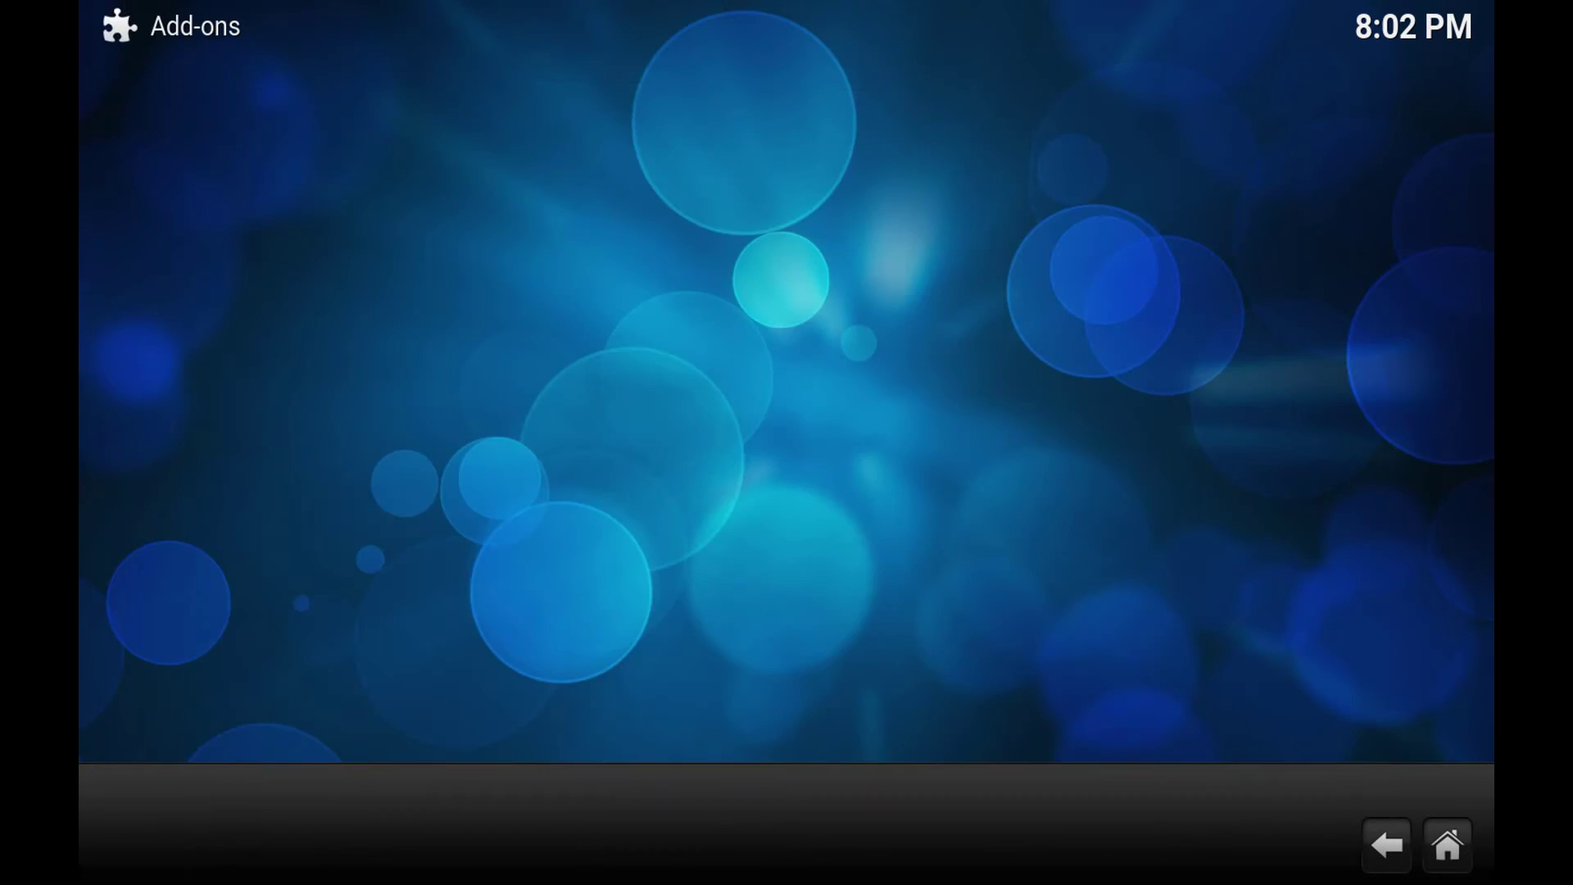
Step: Choose to install an add-on from a zip file and browse to the start-here folder of the .Fusion source
key(Down)
key(Down)
key(Down)
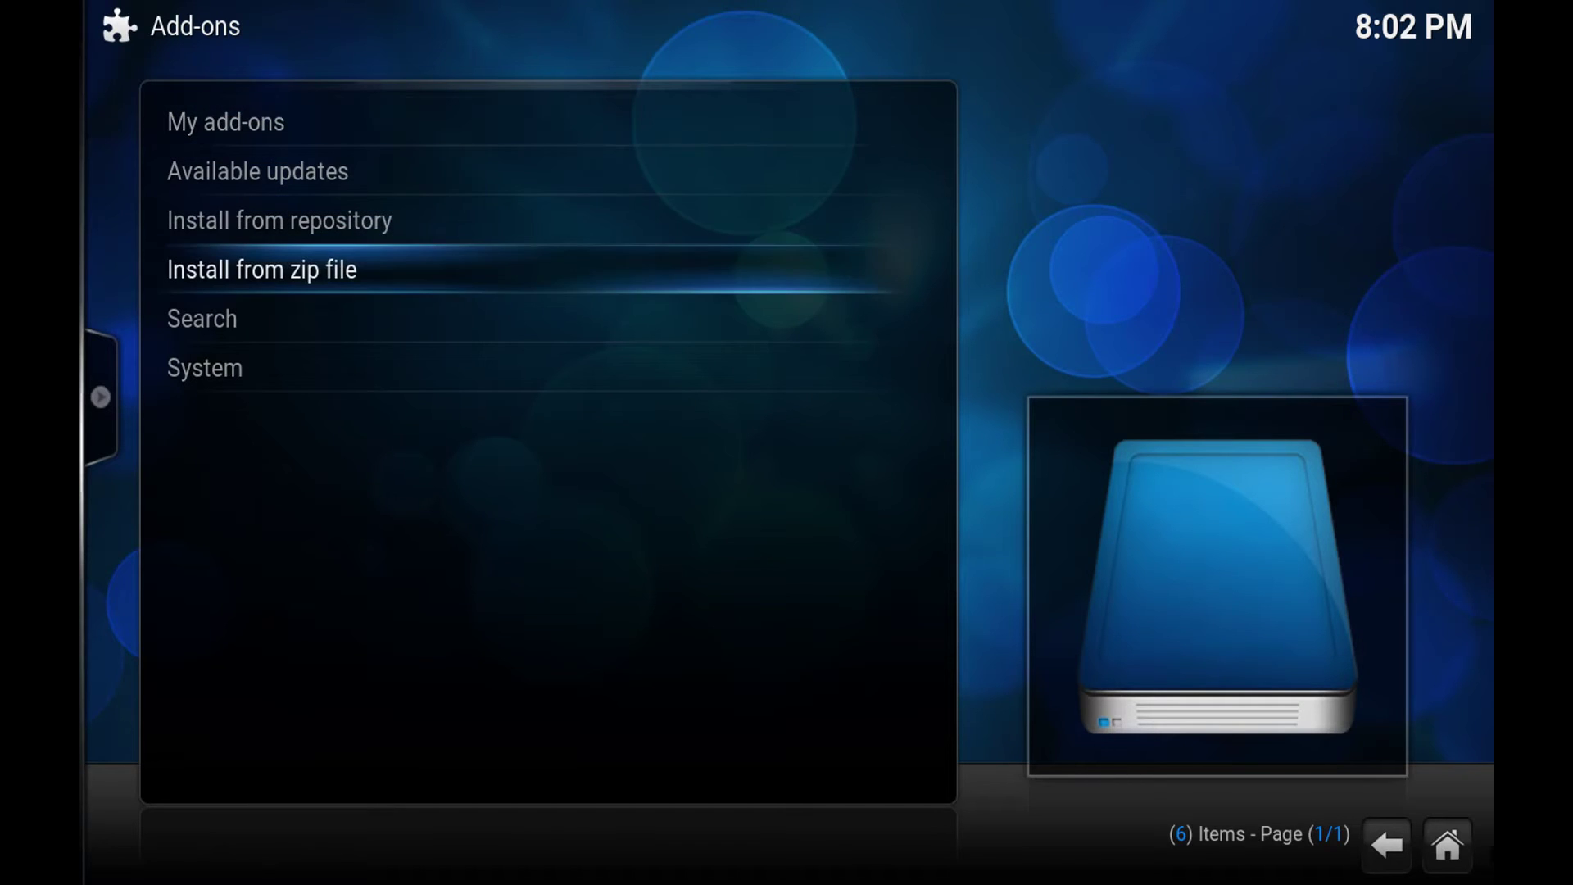
key(Return)
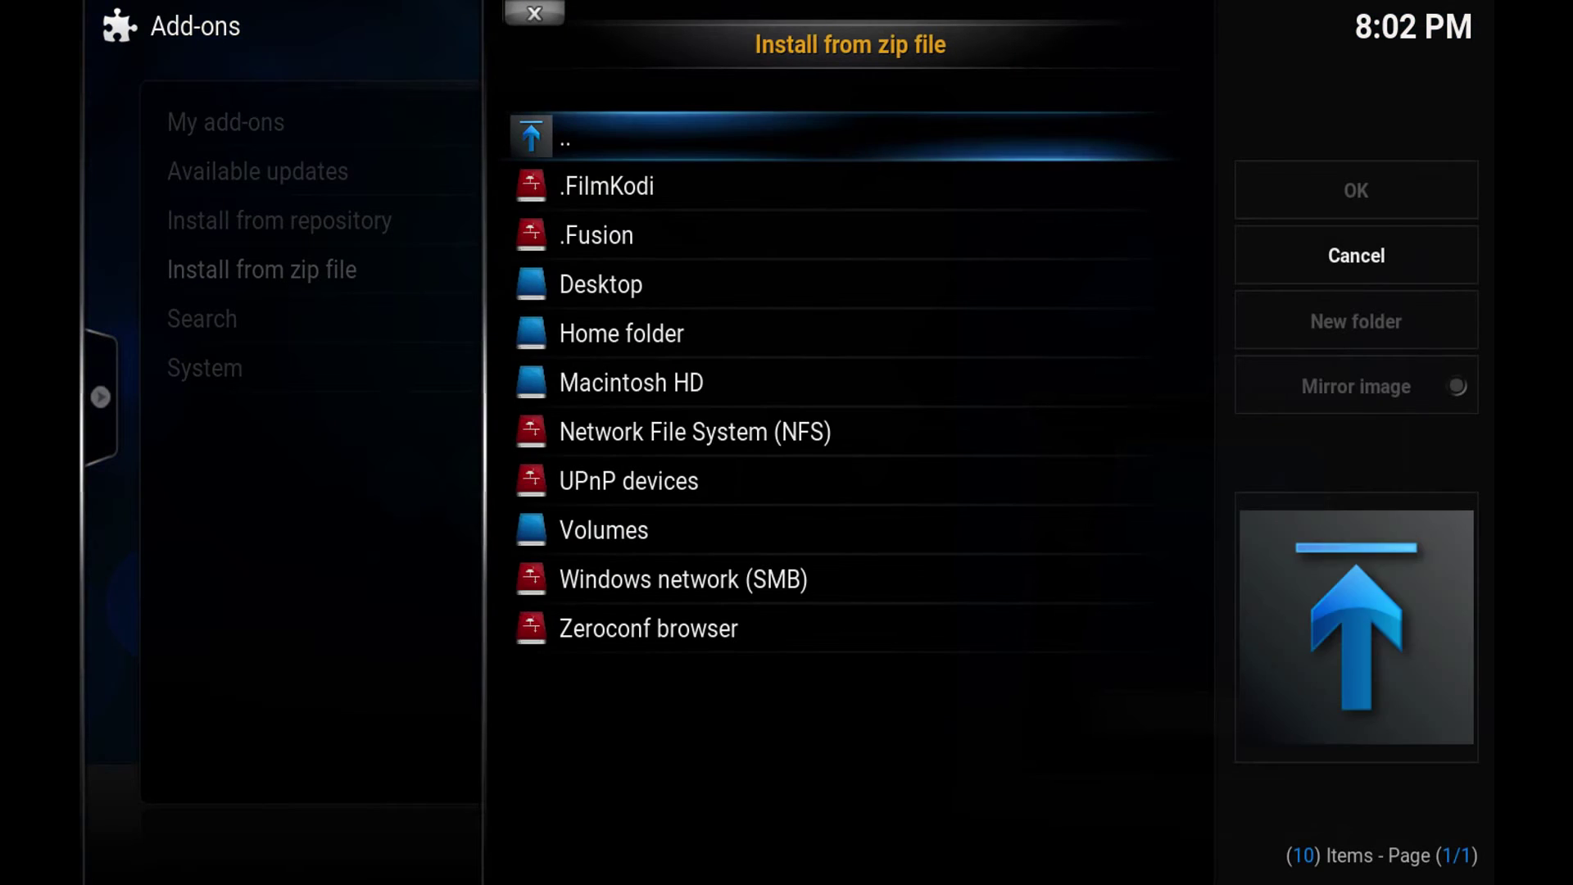
key(Down)
key(Down)
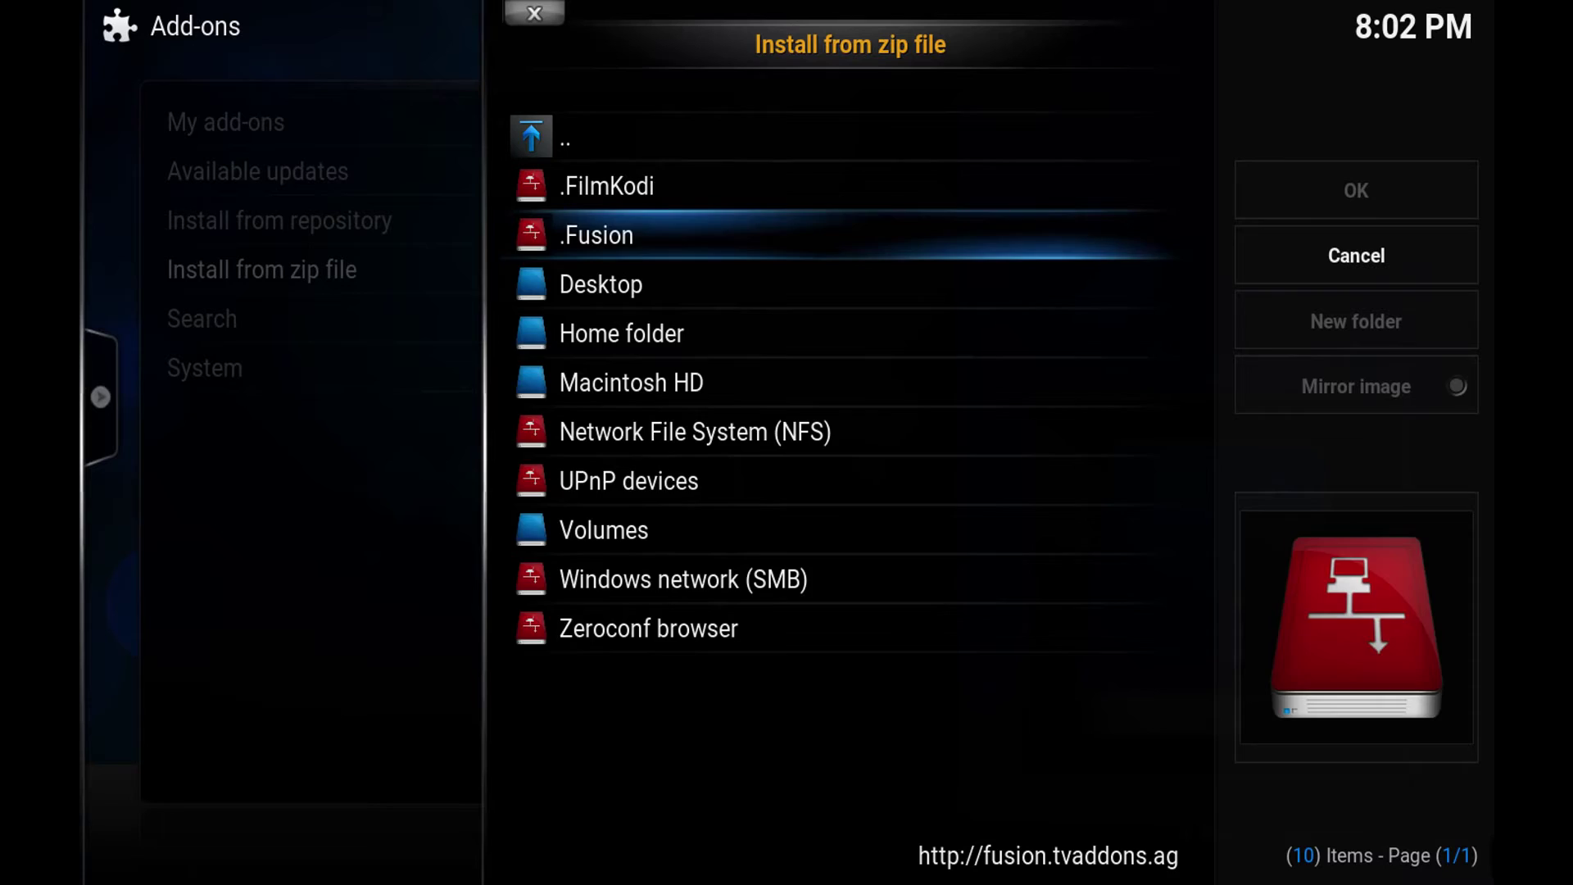
key(Return)
key(Down)
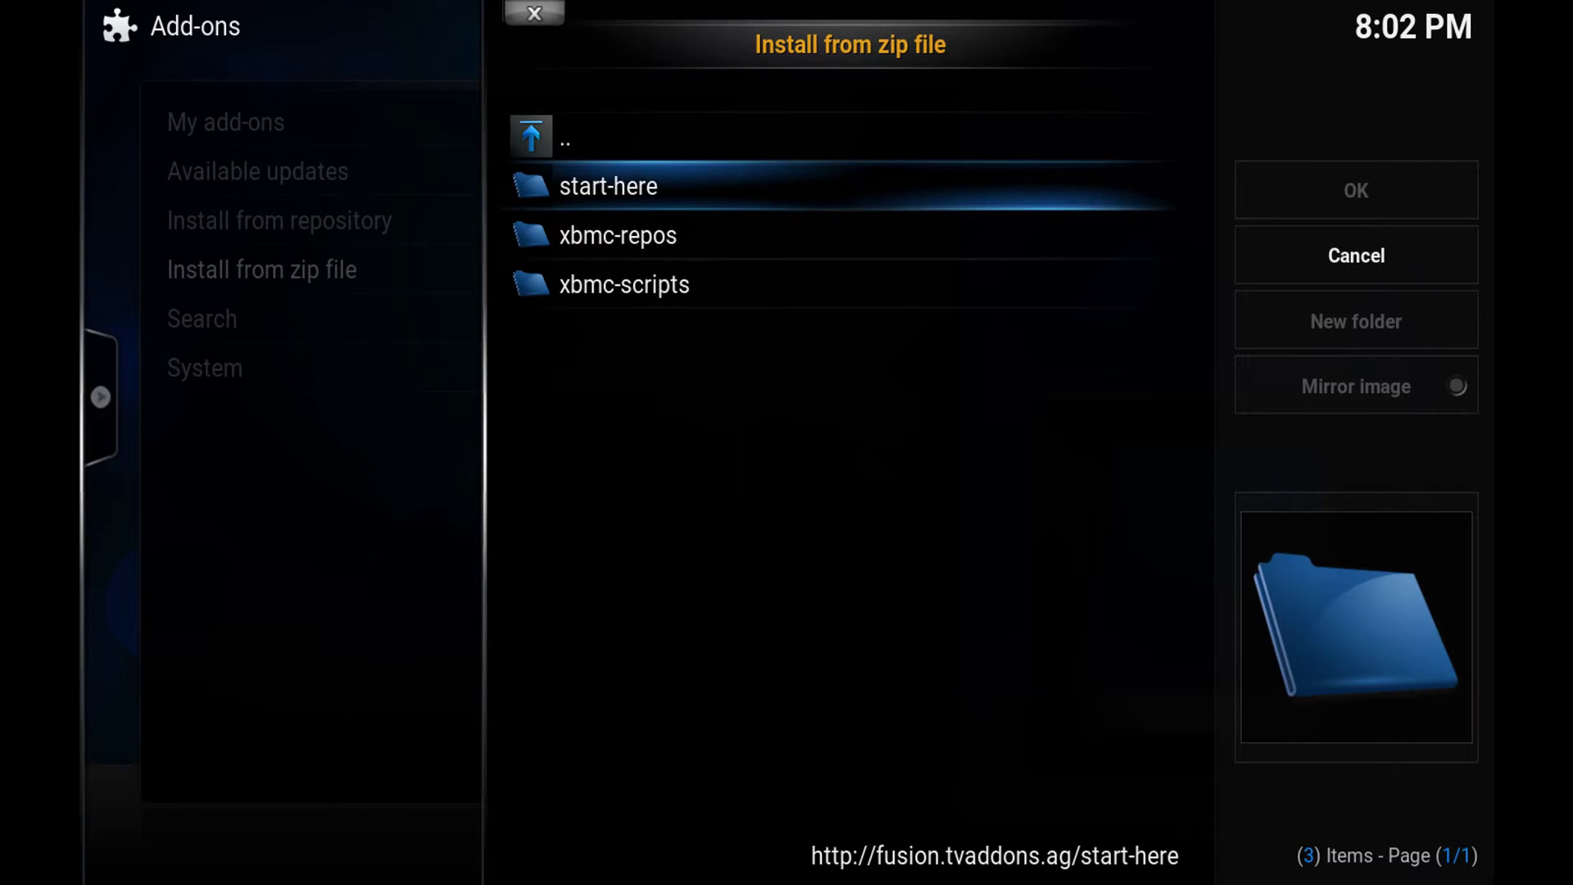
key(Return)
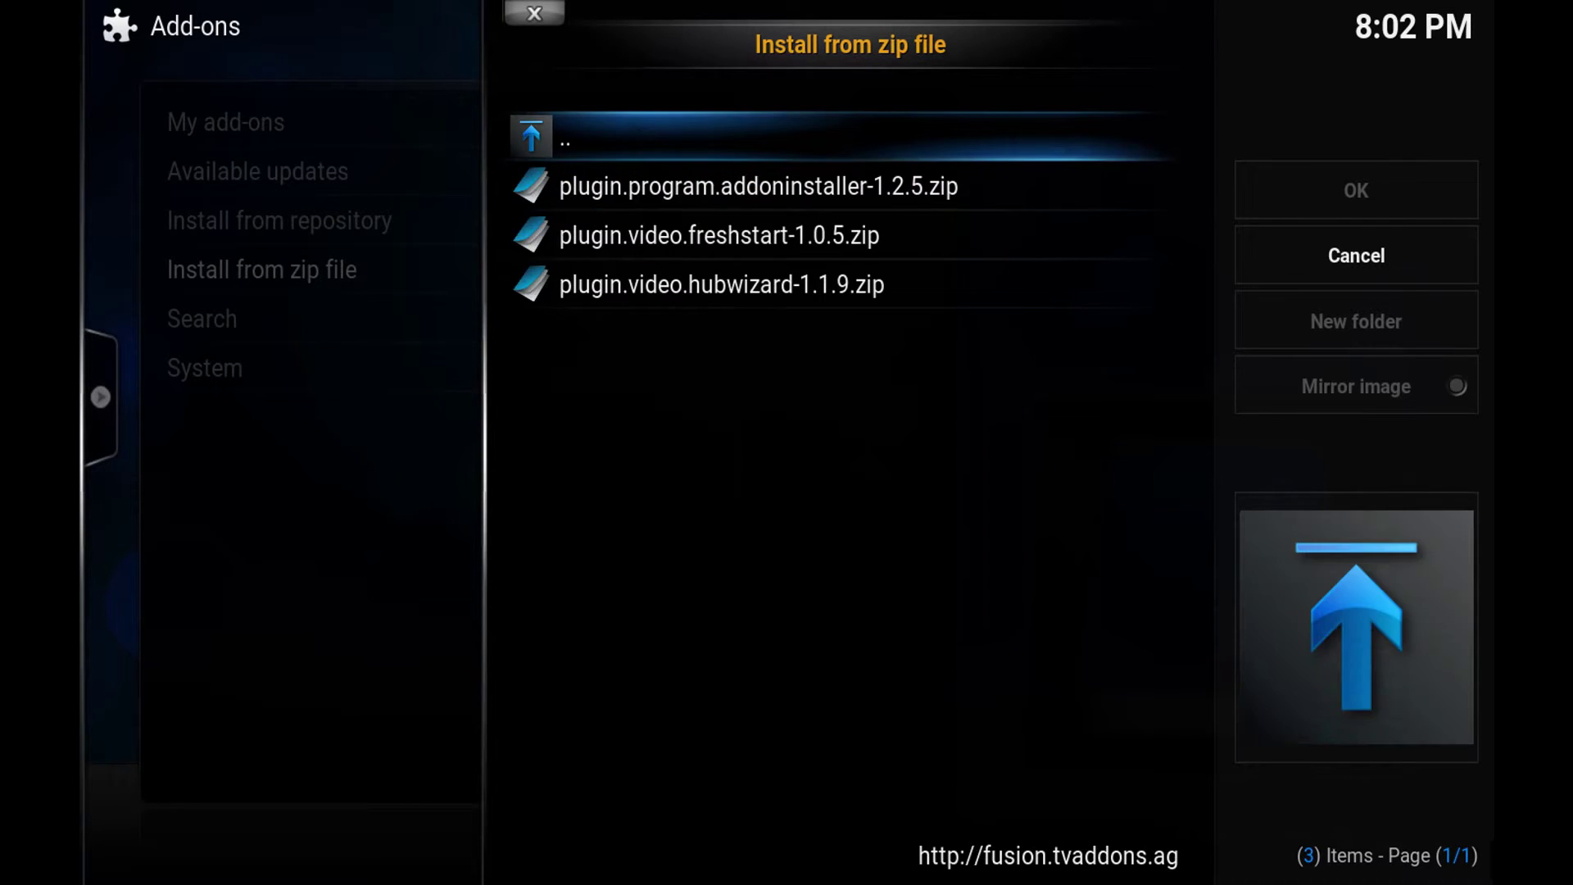
Step: Install the add-on package plugin.program.addoninstaller-1.2.5.zip
key(Down)
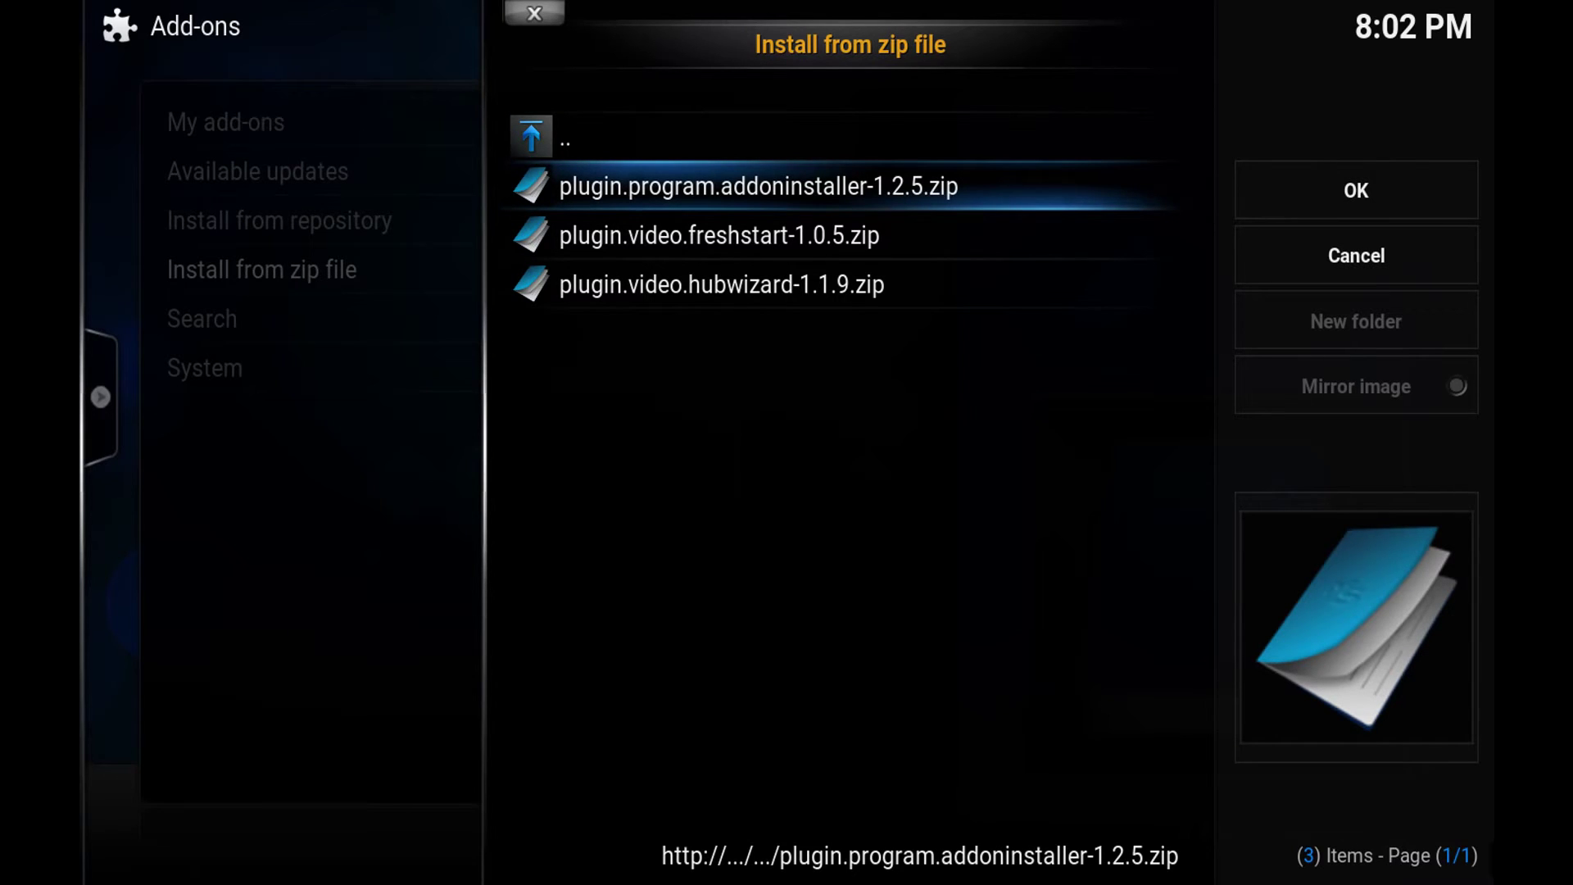
key(Right)
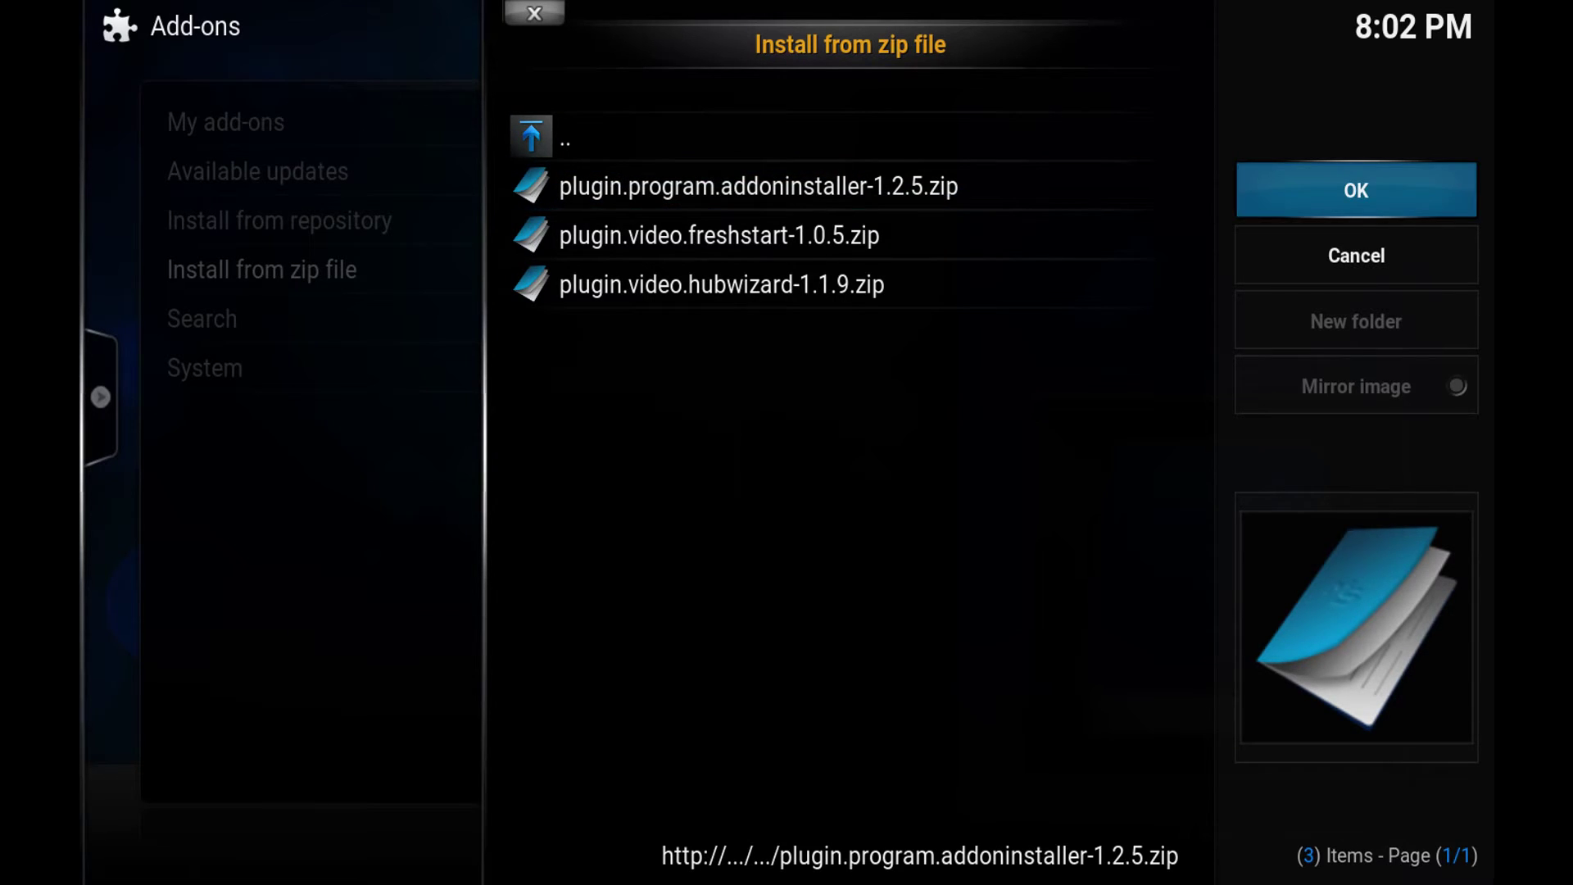
key(Return)
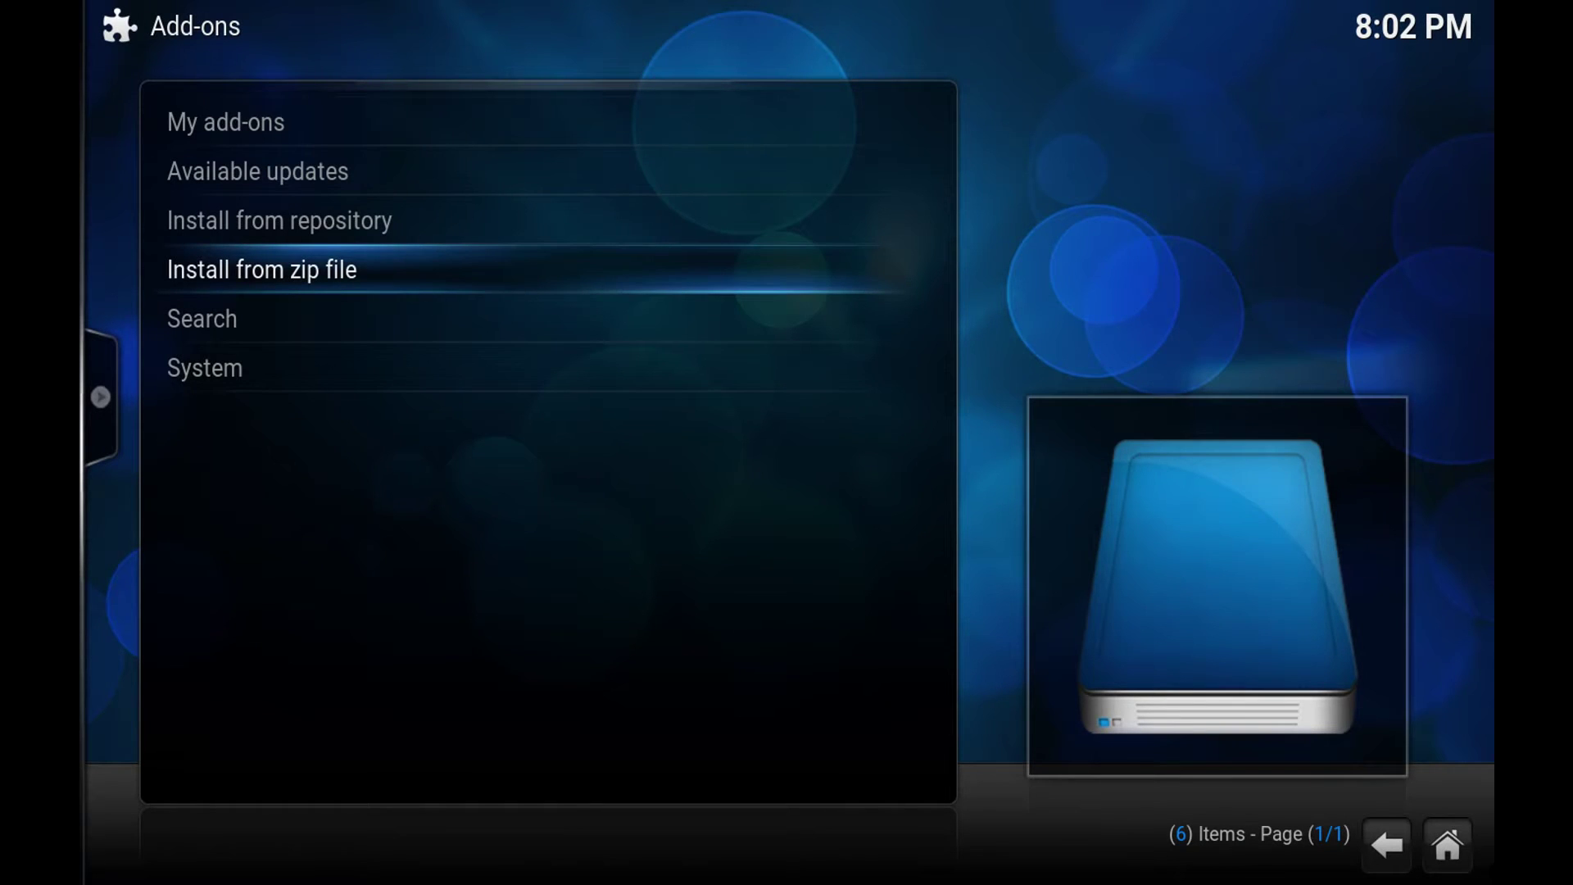
Step: Return to the home screen and open the Exodus install page of the Addon Installer under Programs
key(Escape)
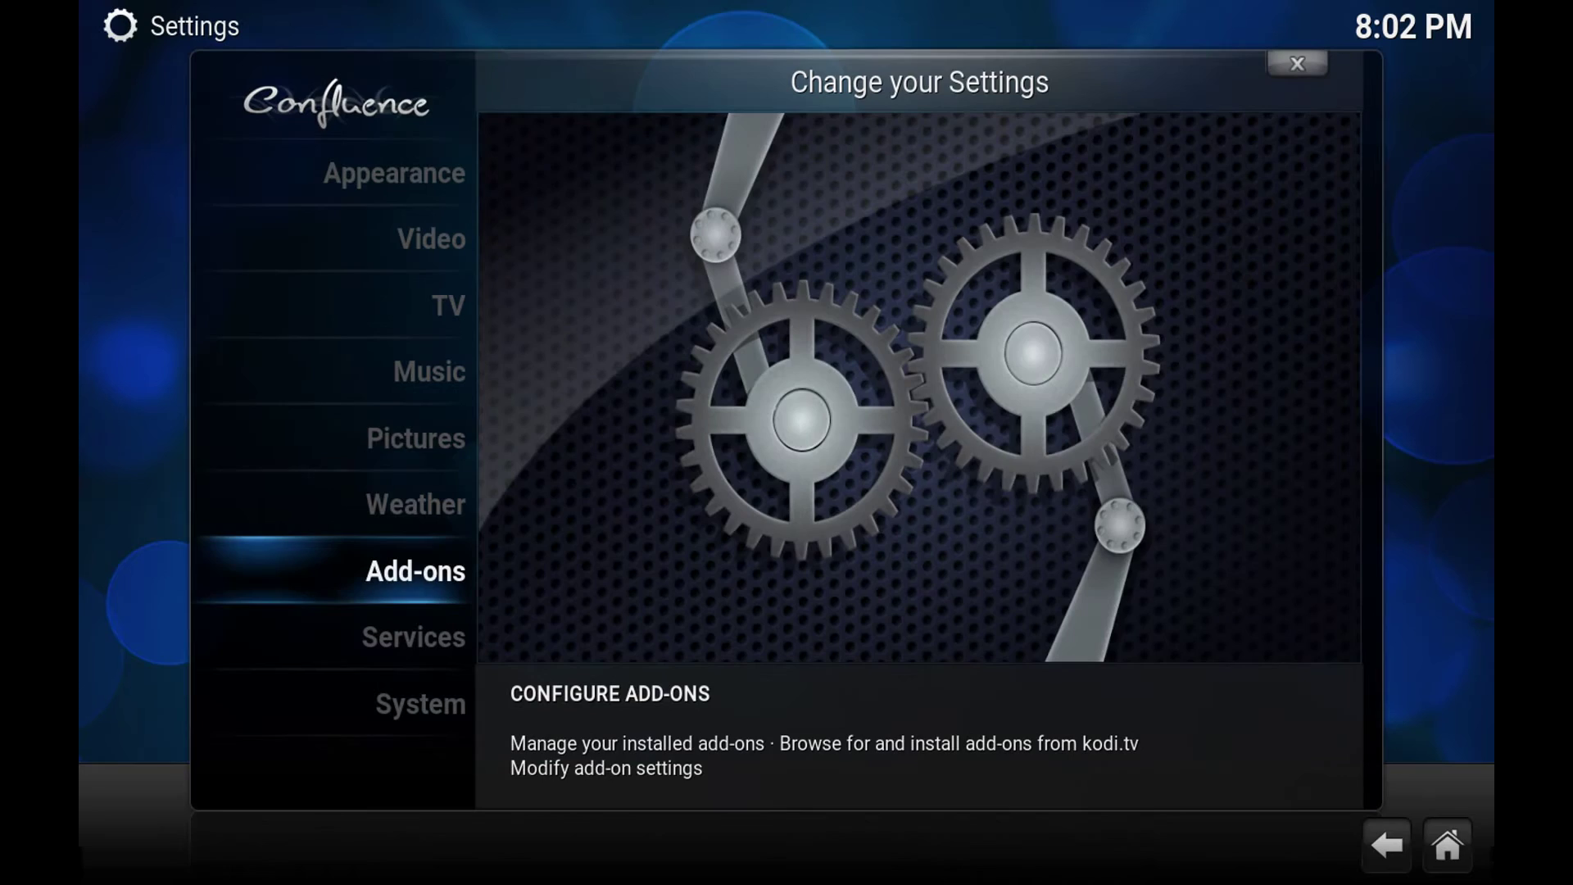
key(Escape)
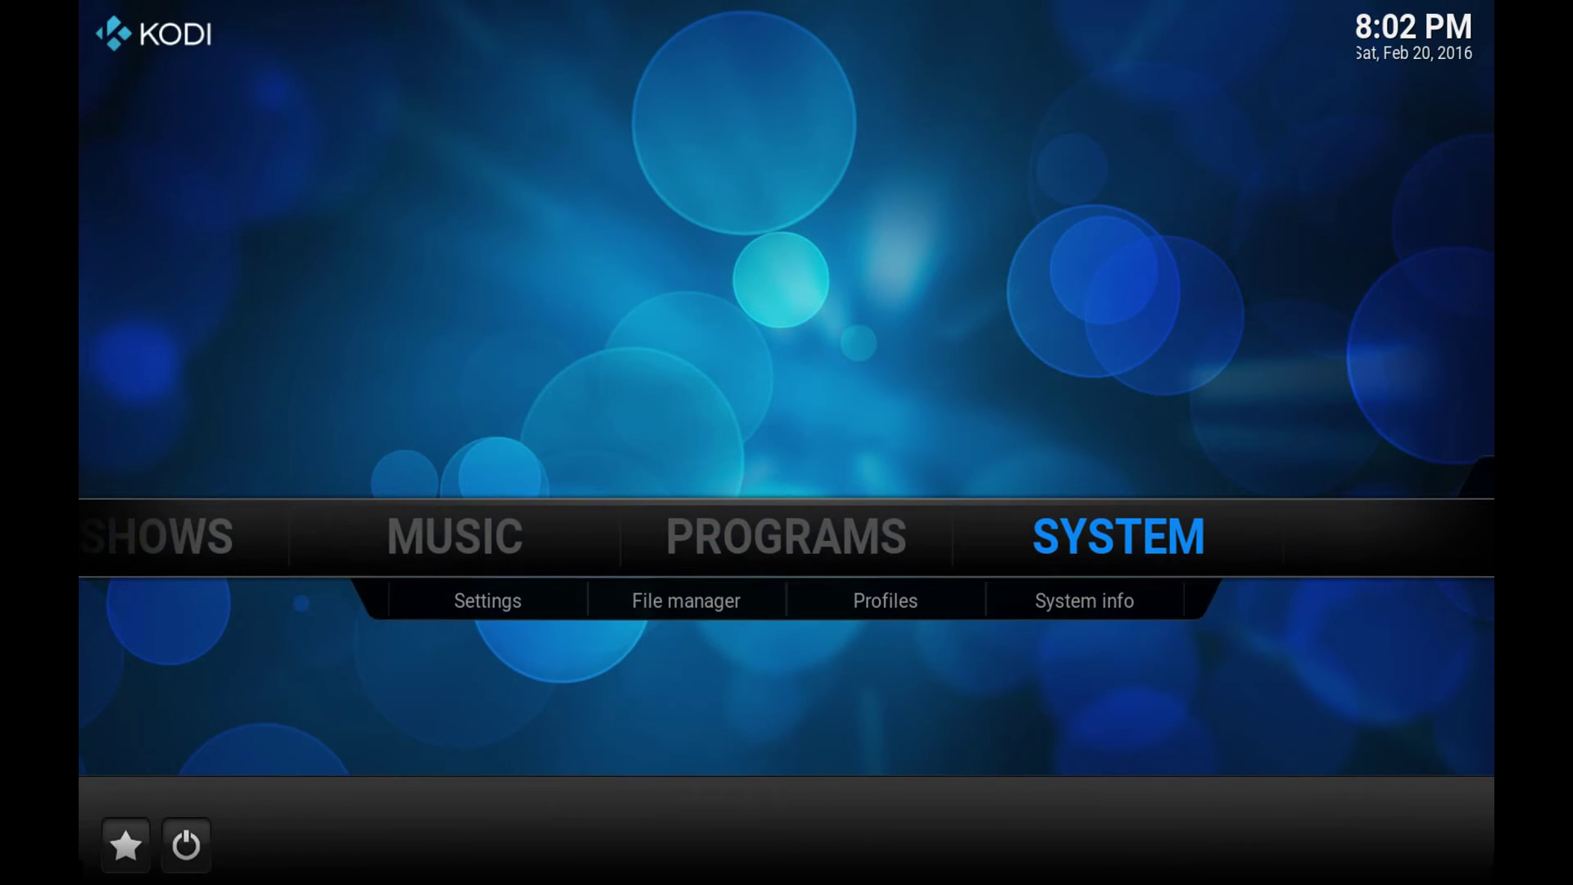
key(Left)
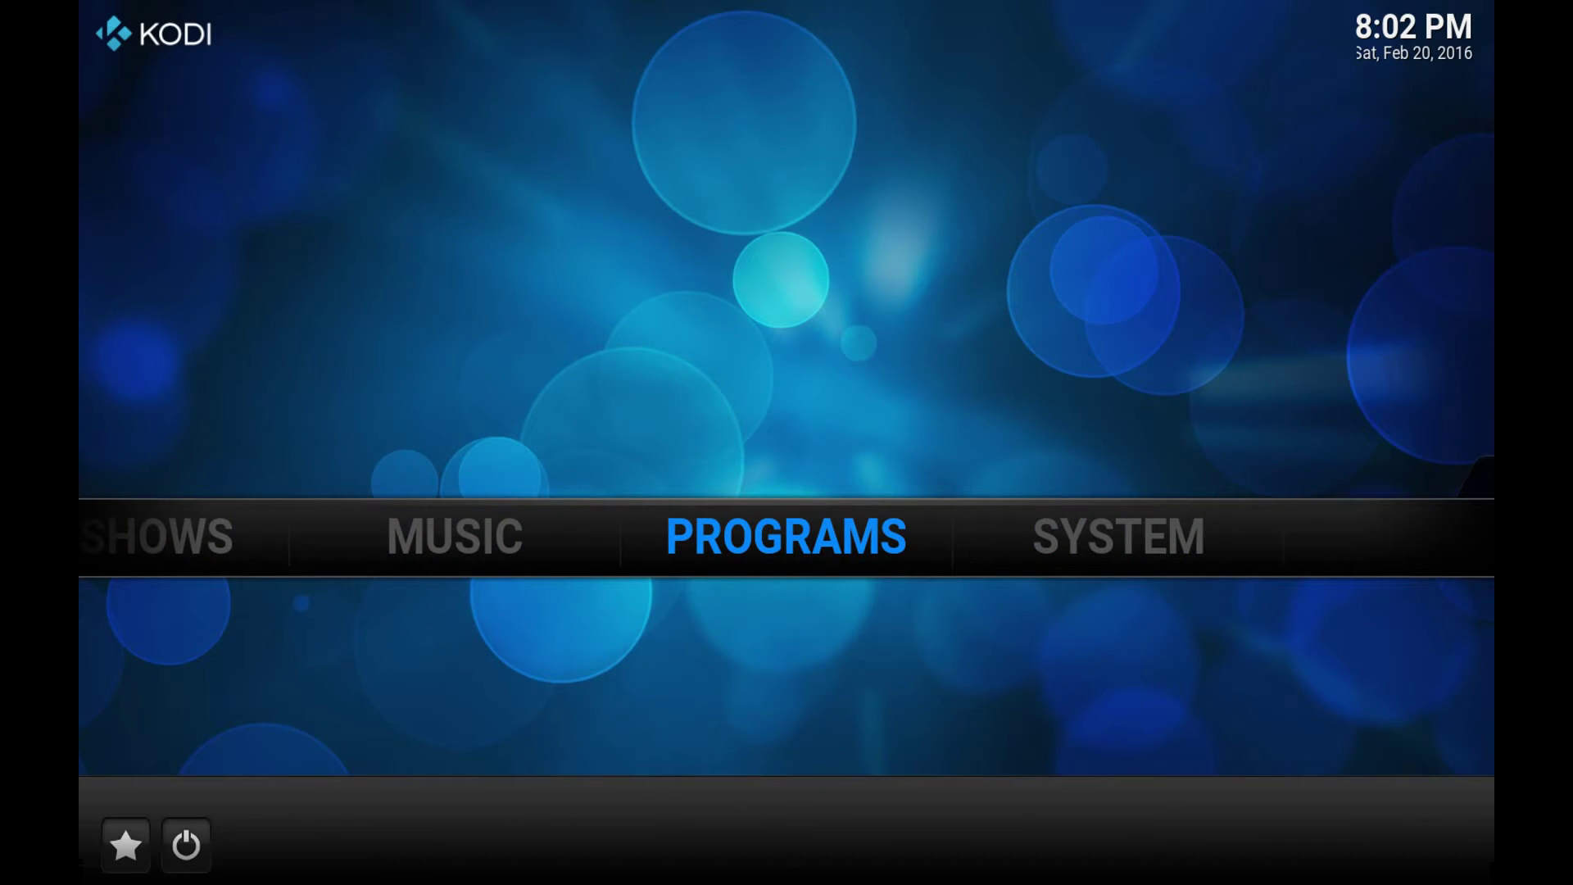
key(Return)
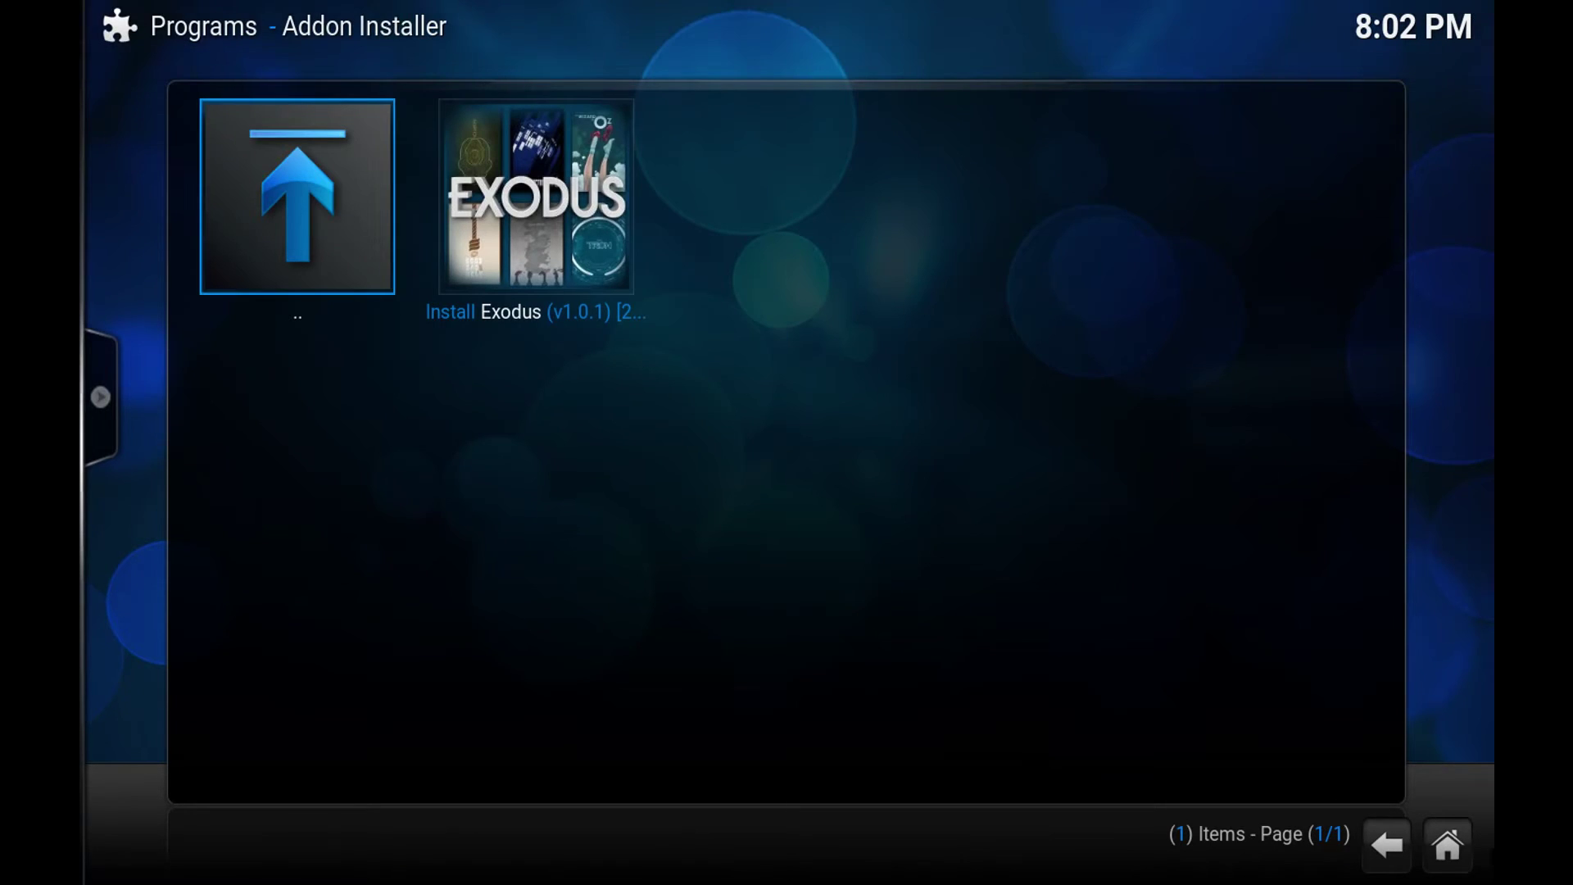
Step: Back out of the Addon Installer's add-on lists to the top level of Programs
key(Left)
key(Left)
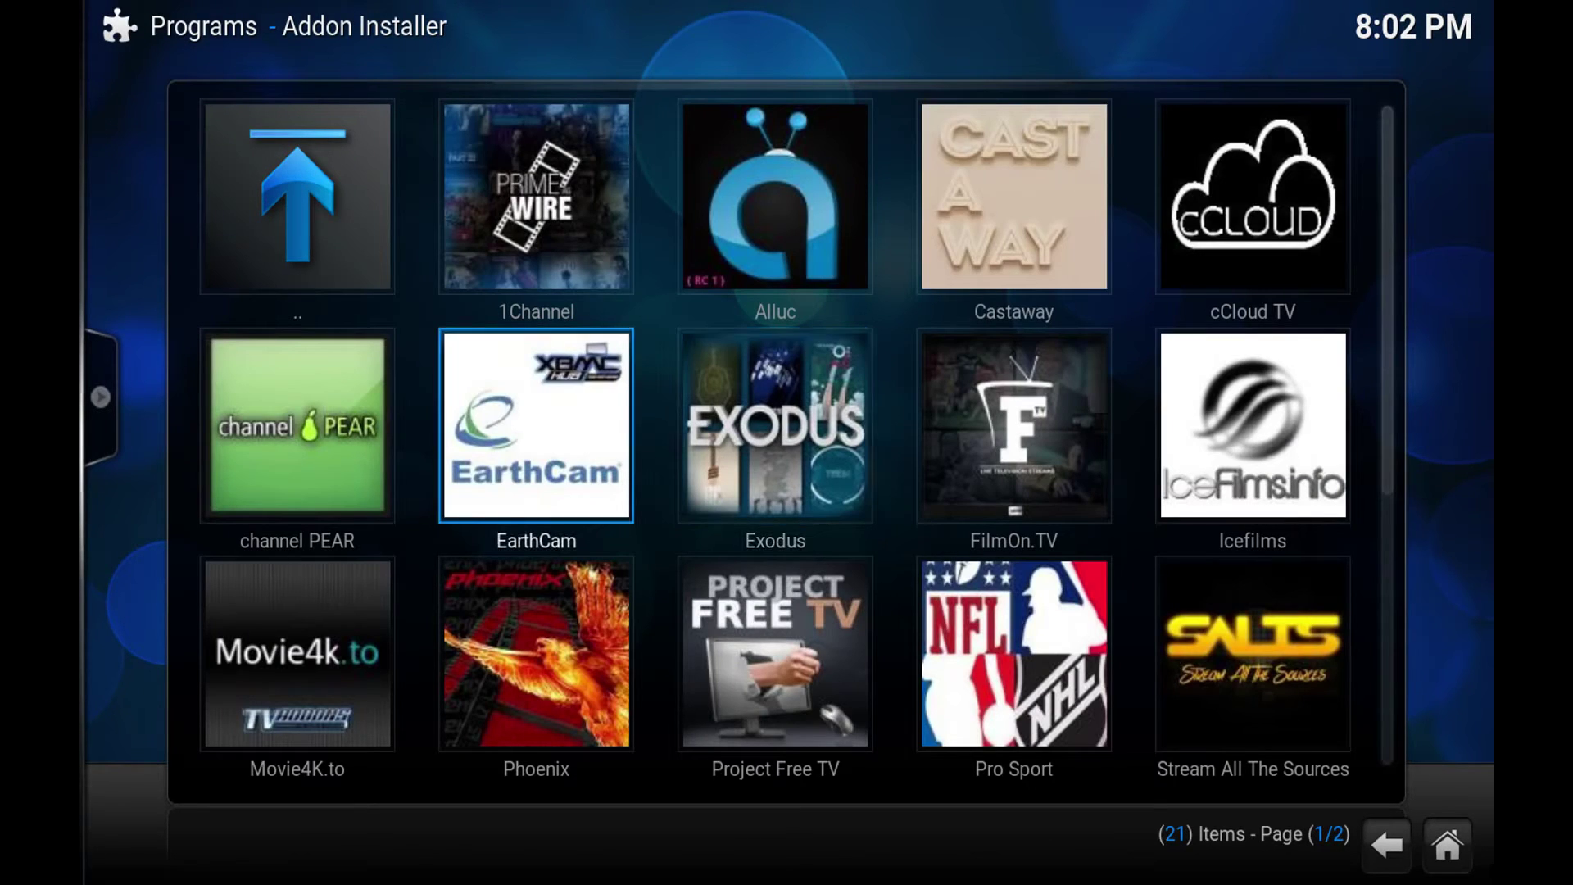
key(Up)
key(Return)
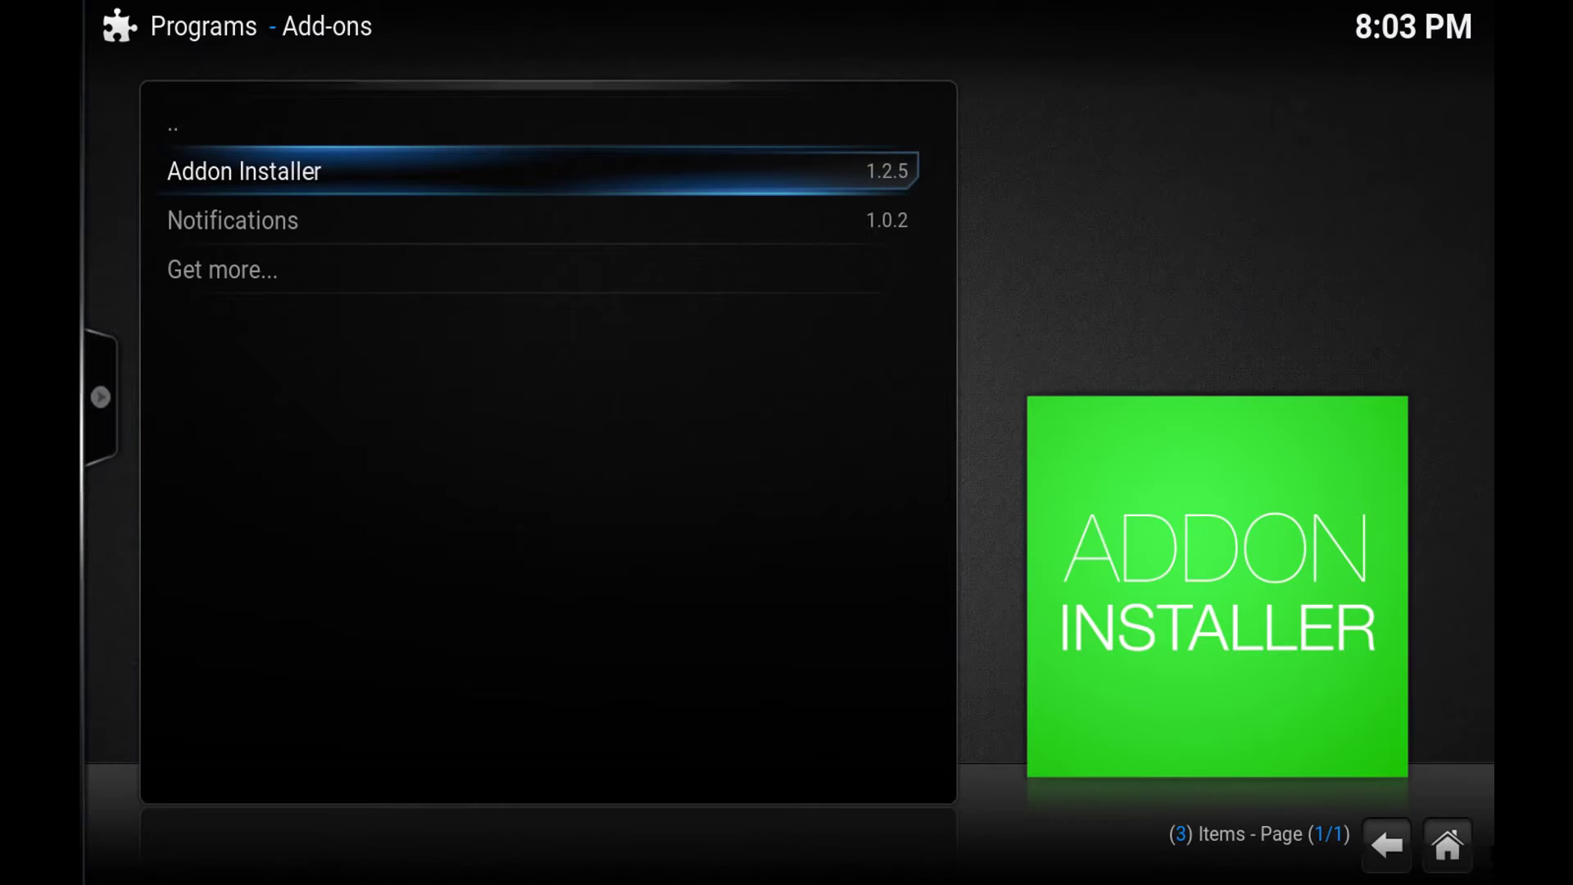
key(Up)
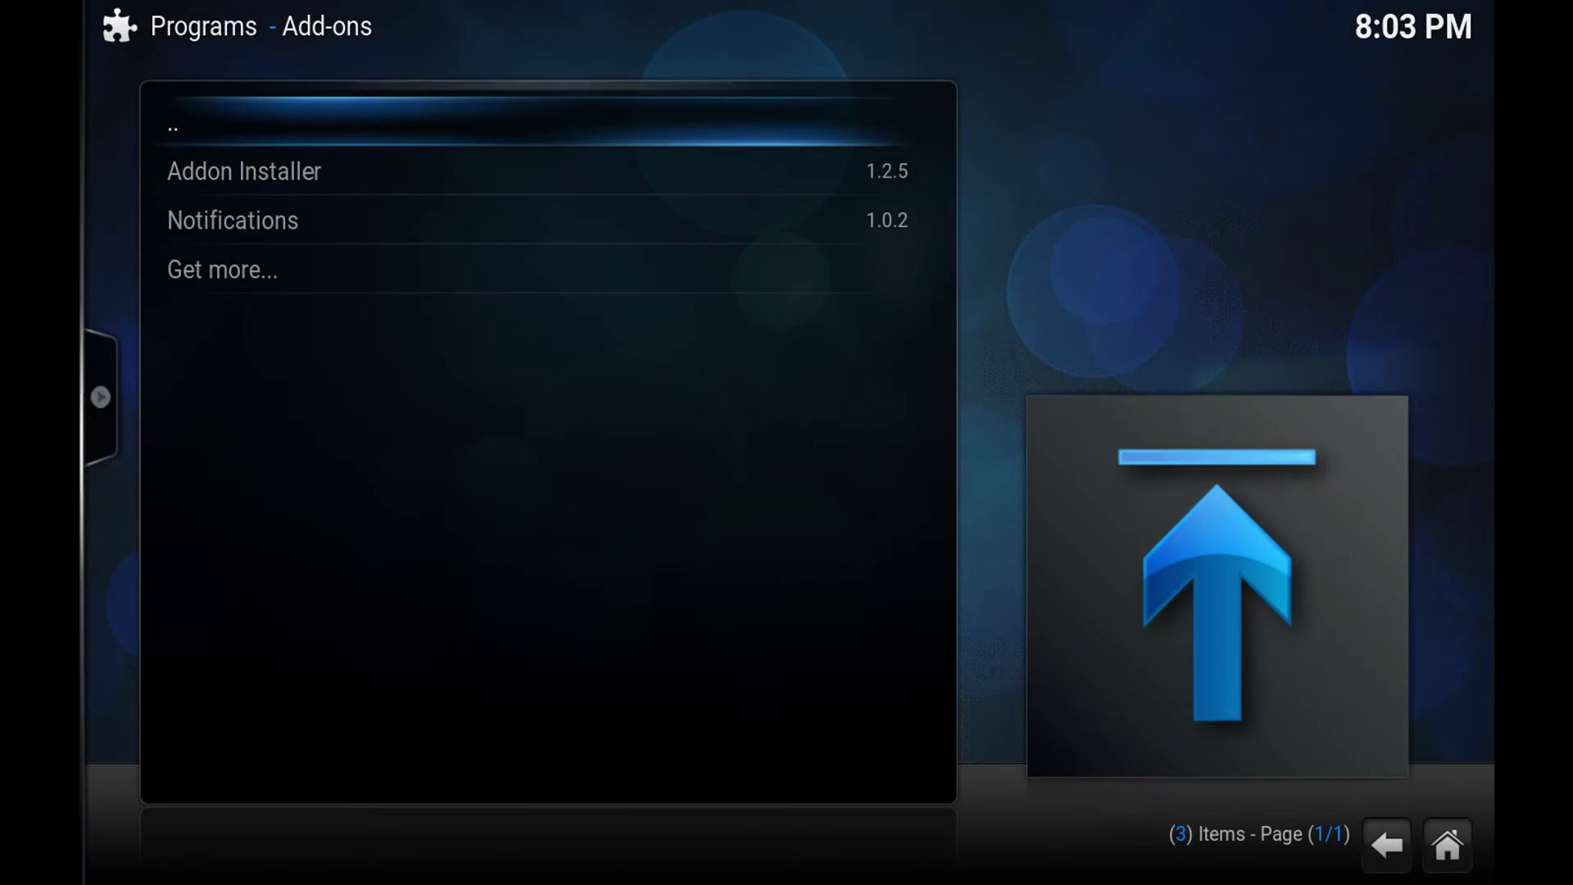
key(Return)
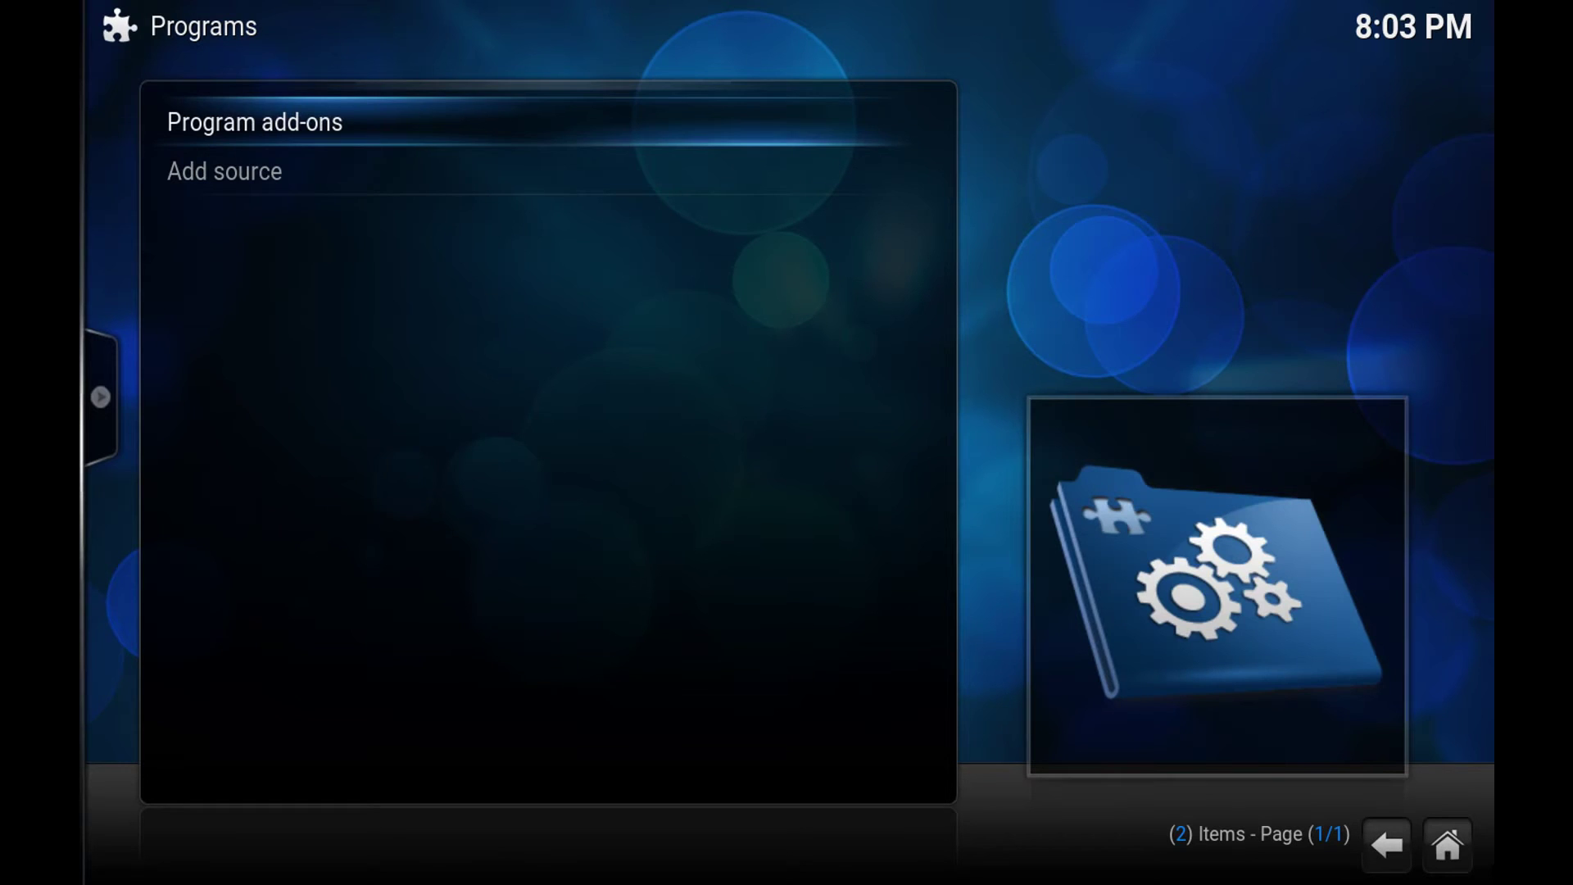
Step: Open the Exodus install page from the Featured Addons of the Addon Installer among the program add-ons
key(Return)
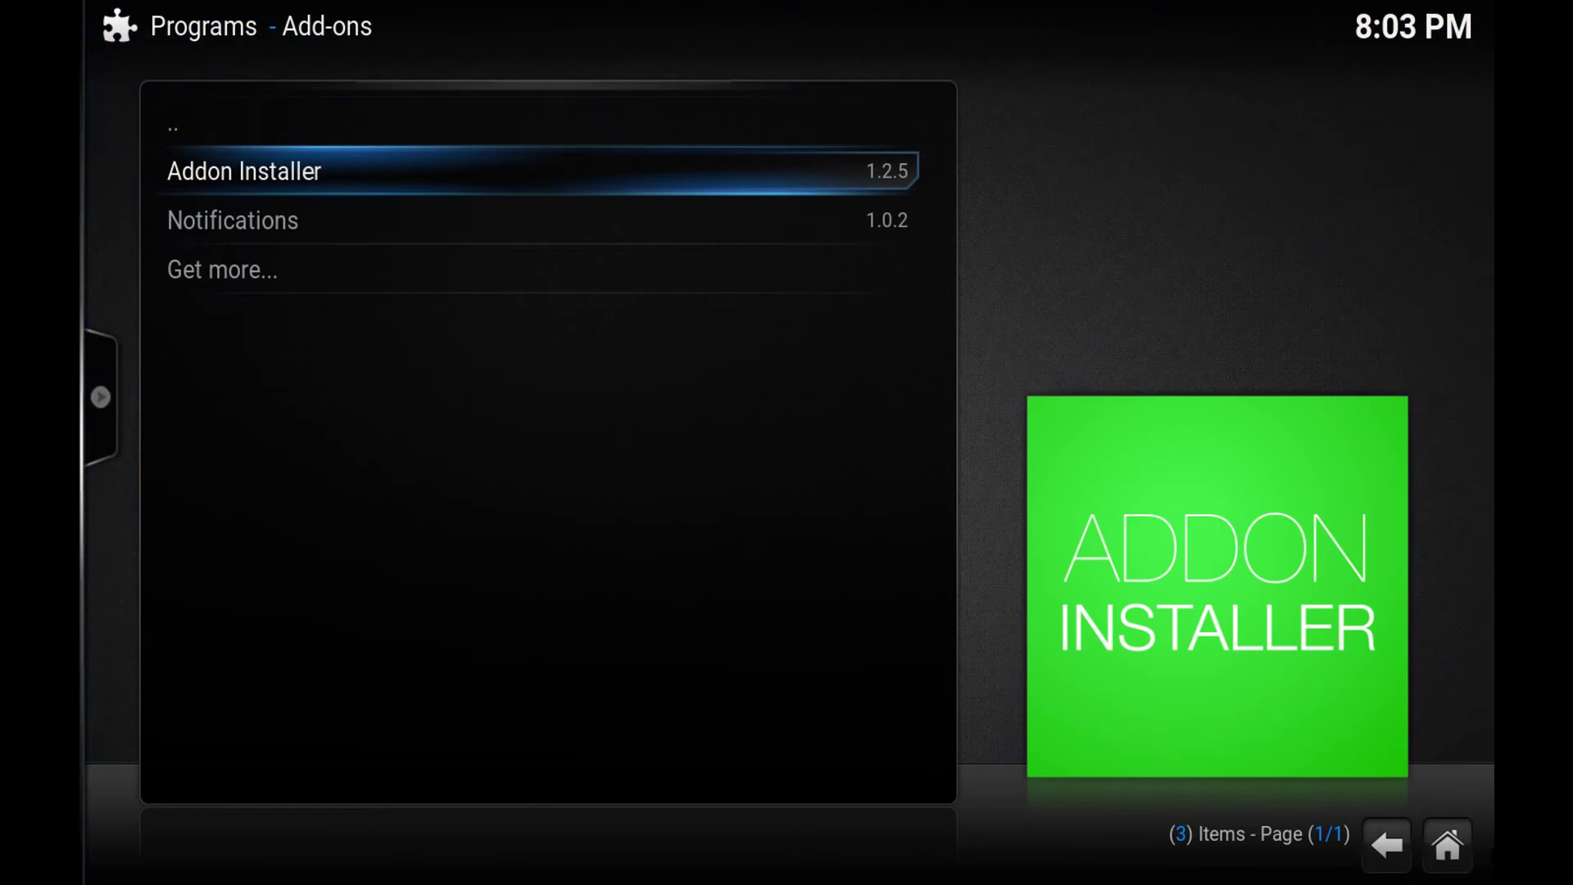
key(Return)
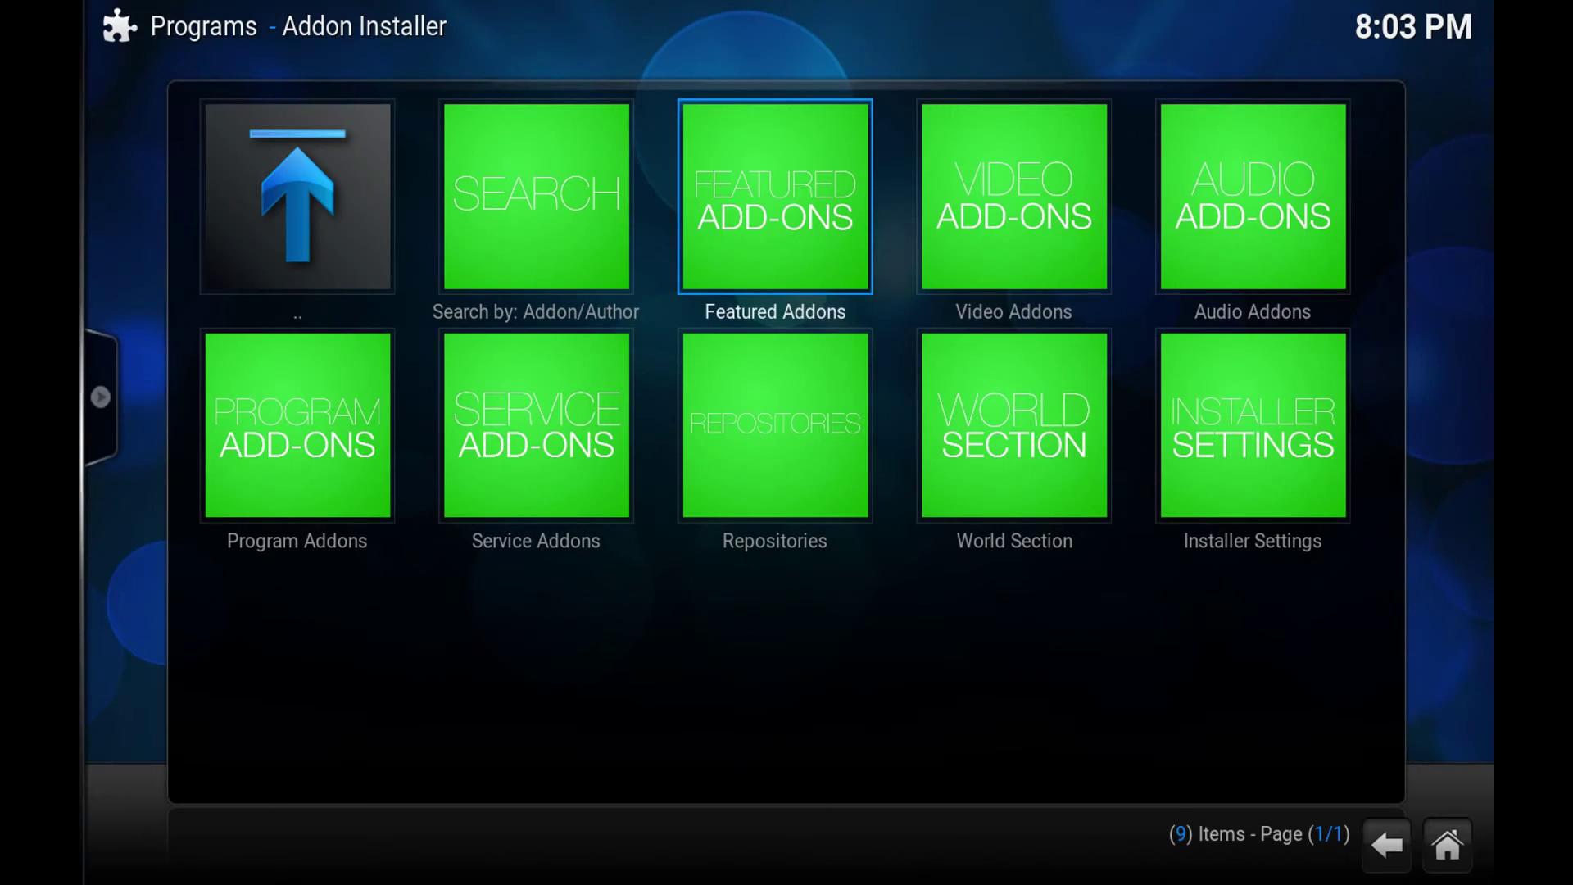
key(Left)
key(Right)
key(Return)
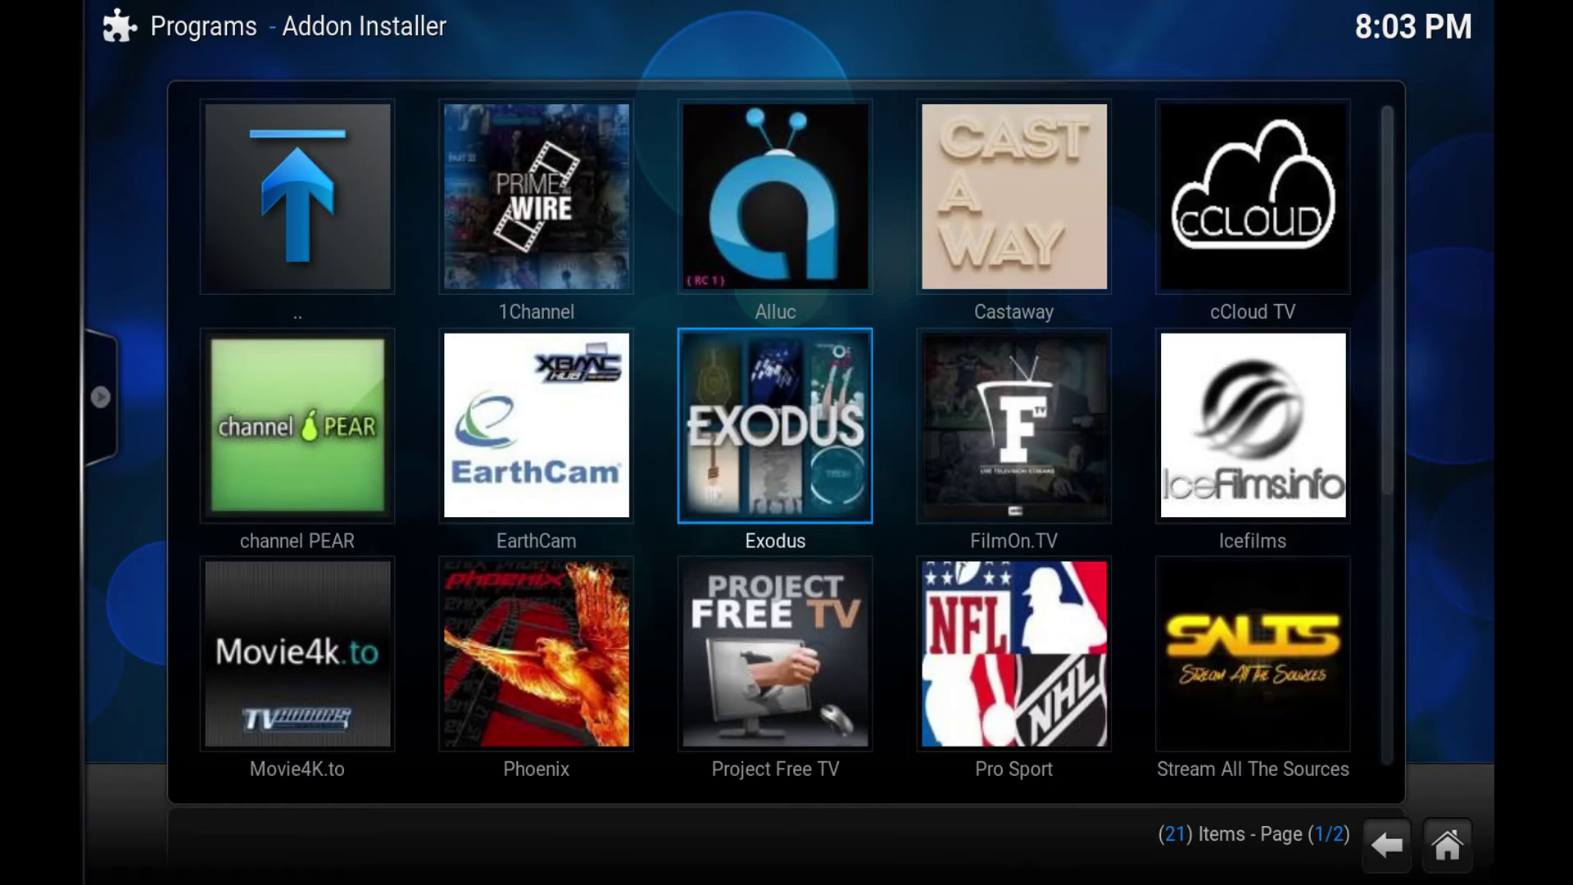
key(Left)
key(Right)
key(Return)
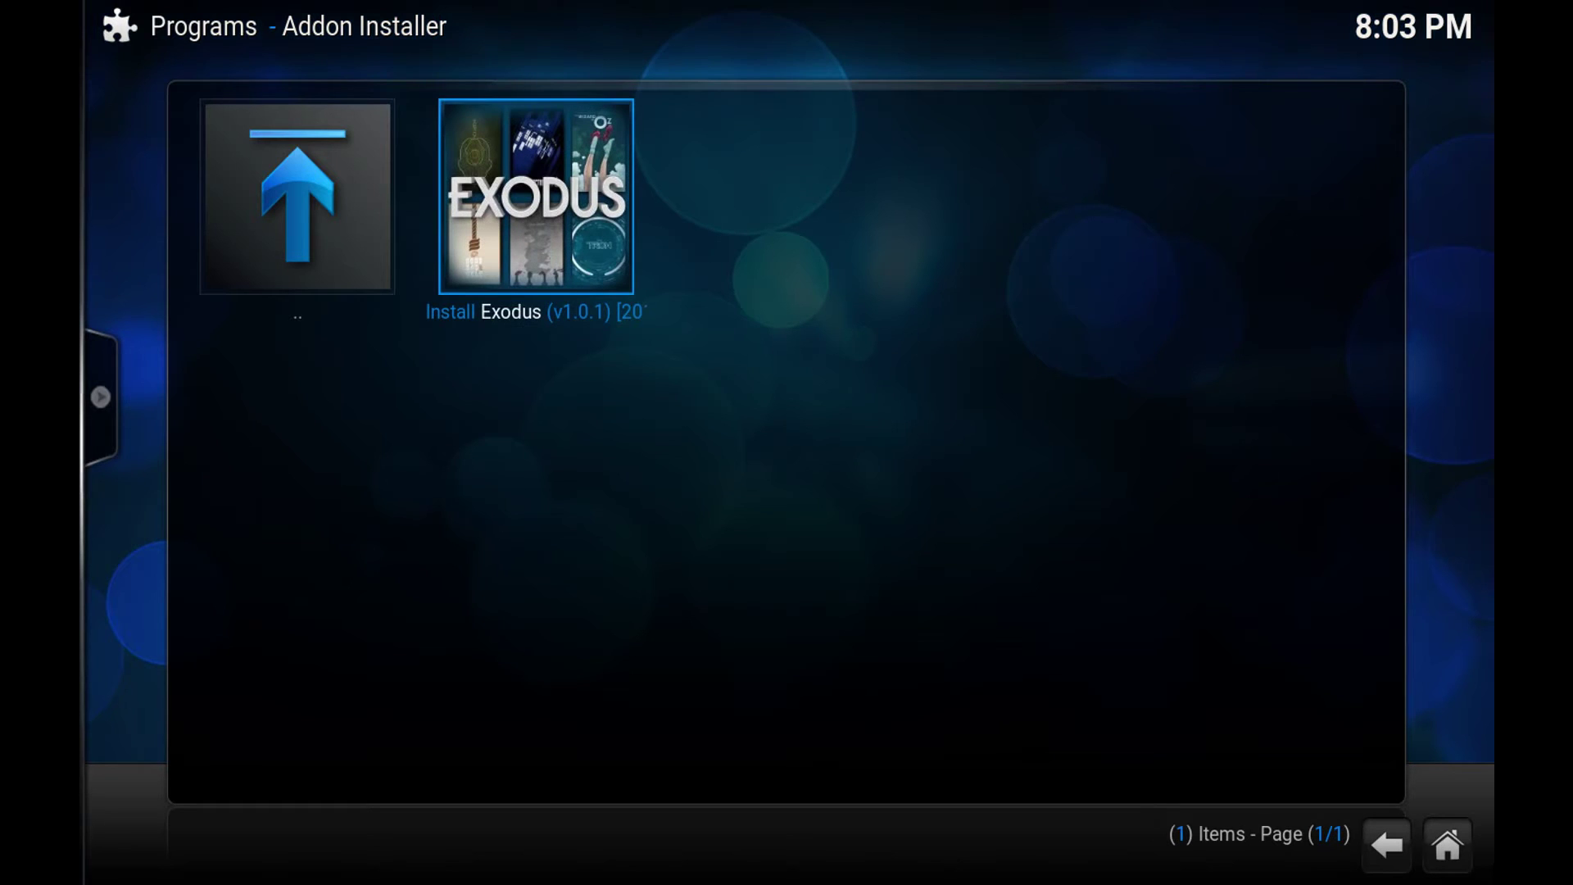
Step: Install the Exodus add-on together with its required repository and dismiss the completion message
key(Left)
key(Right)
key(Return)
key(Left)
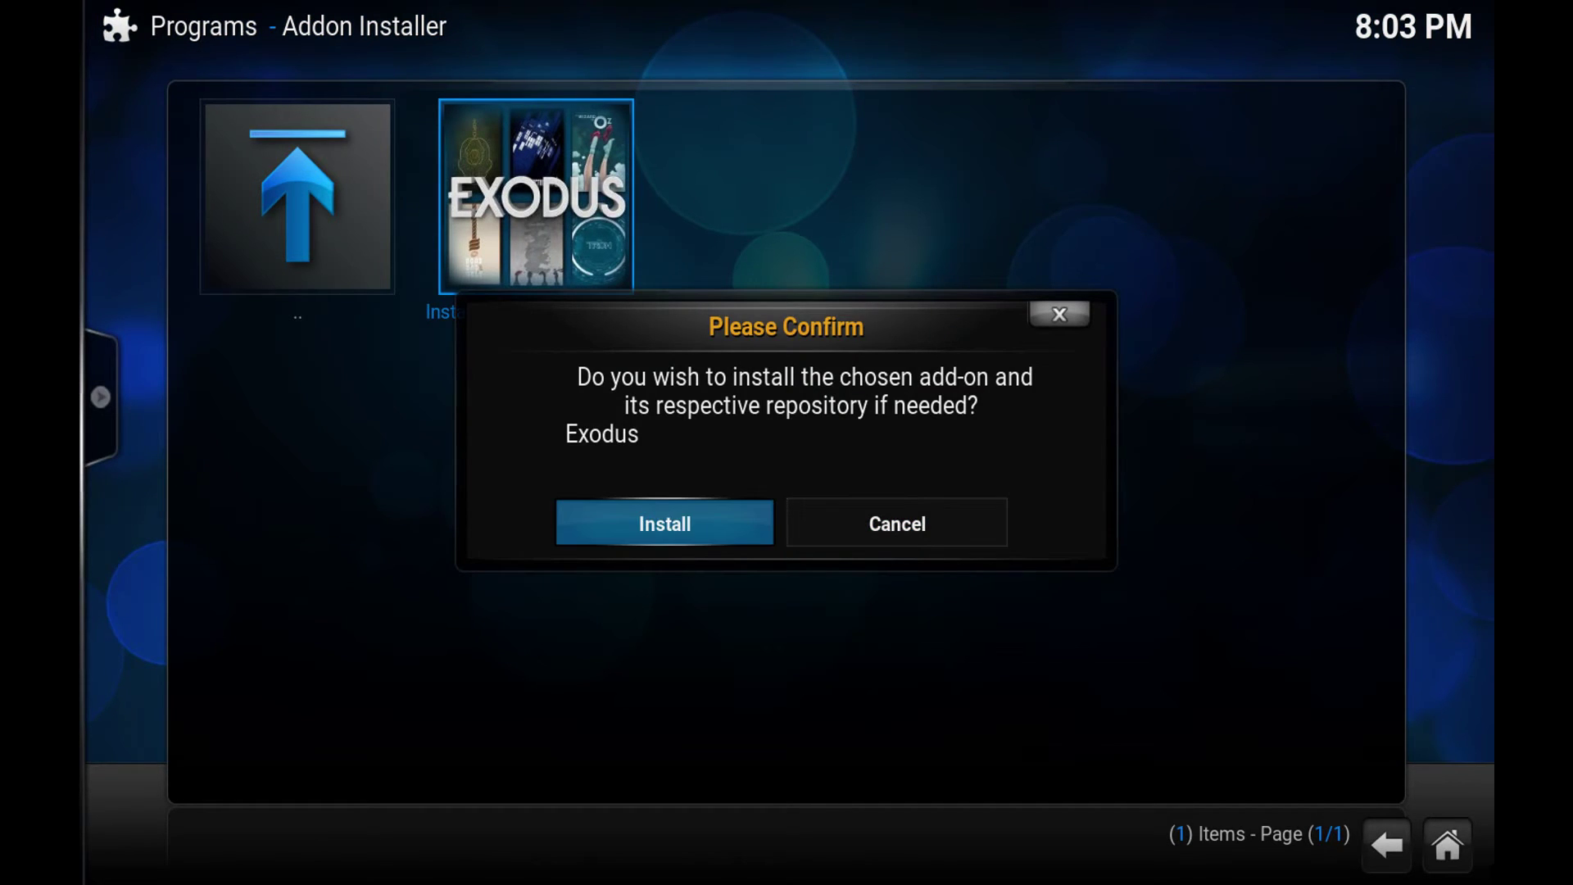
key(Return)
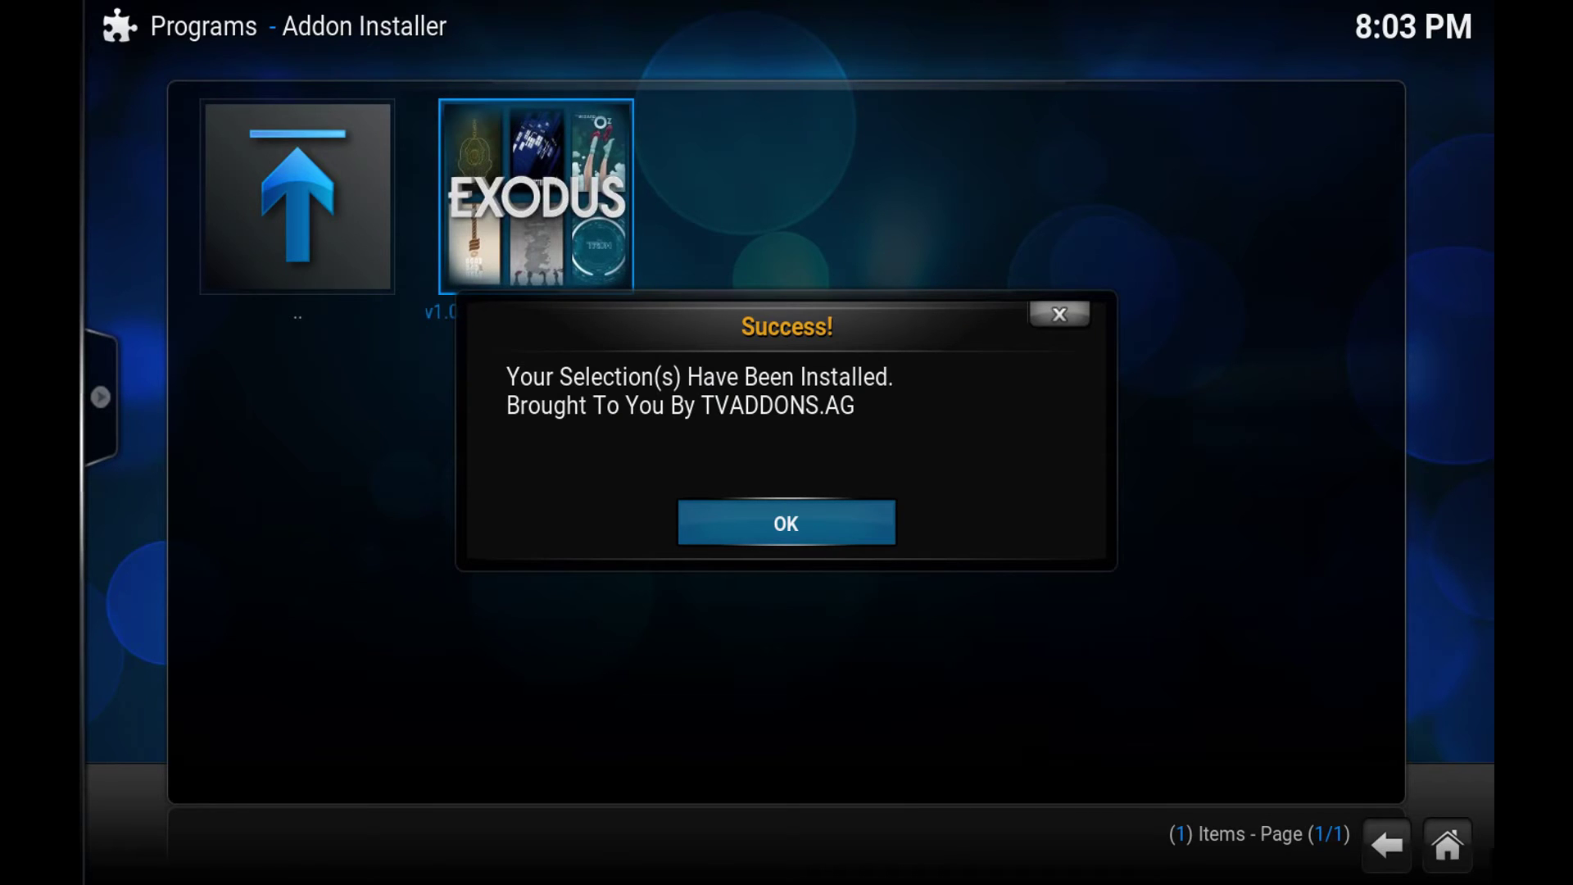
key(Return)
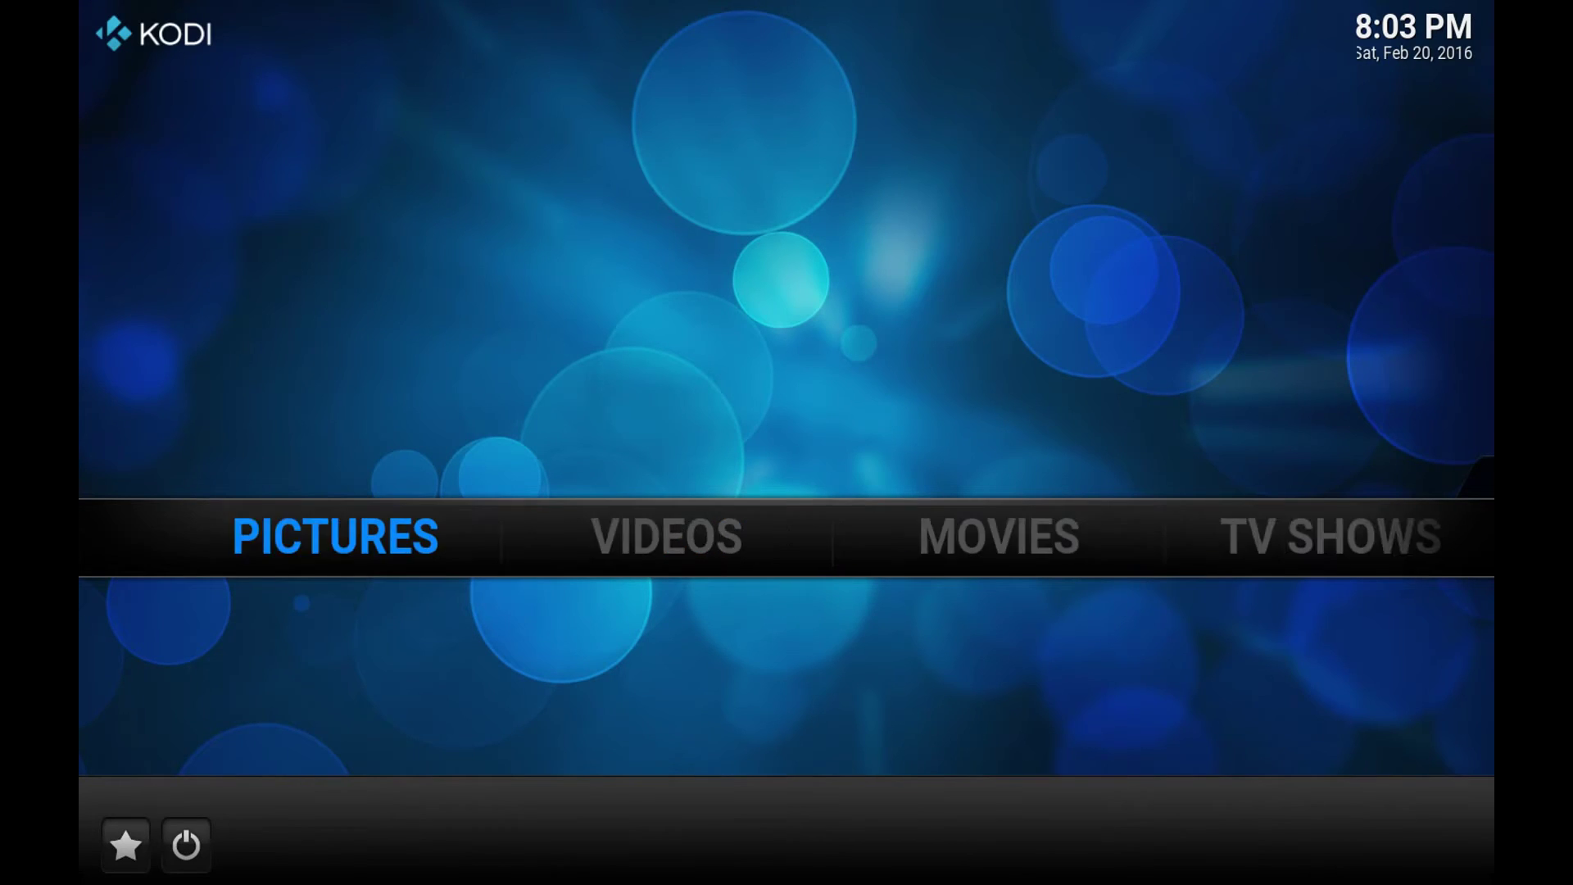
Step: Open Exodus from the video add-ons list
key(Down)
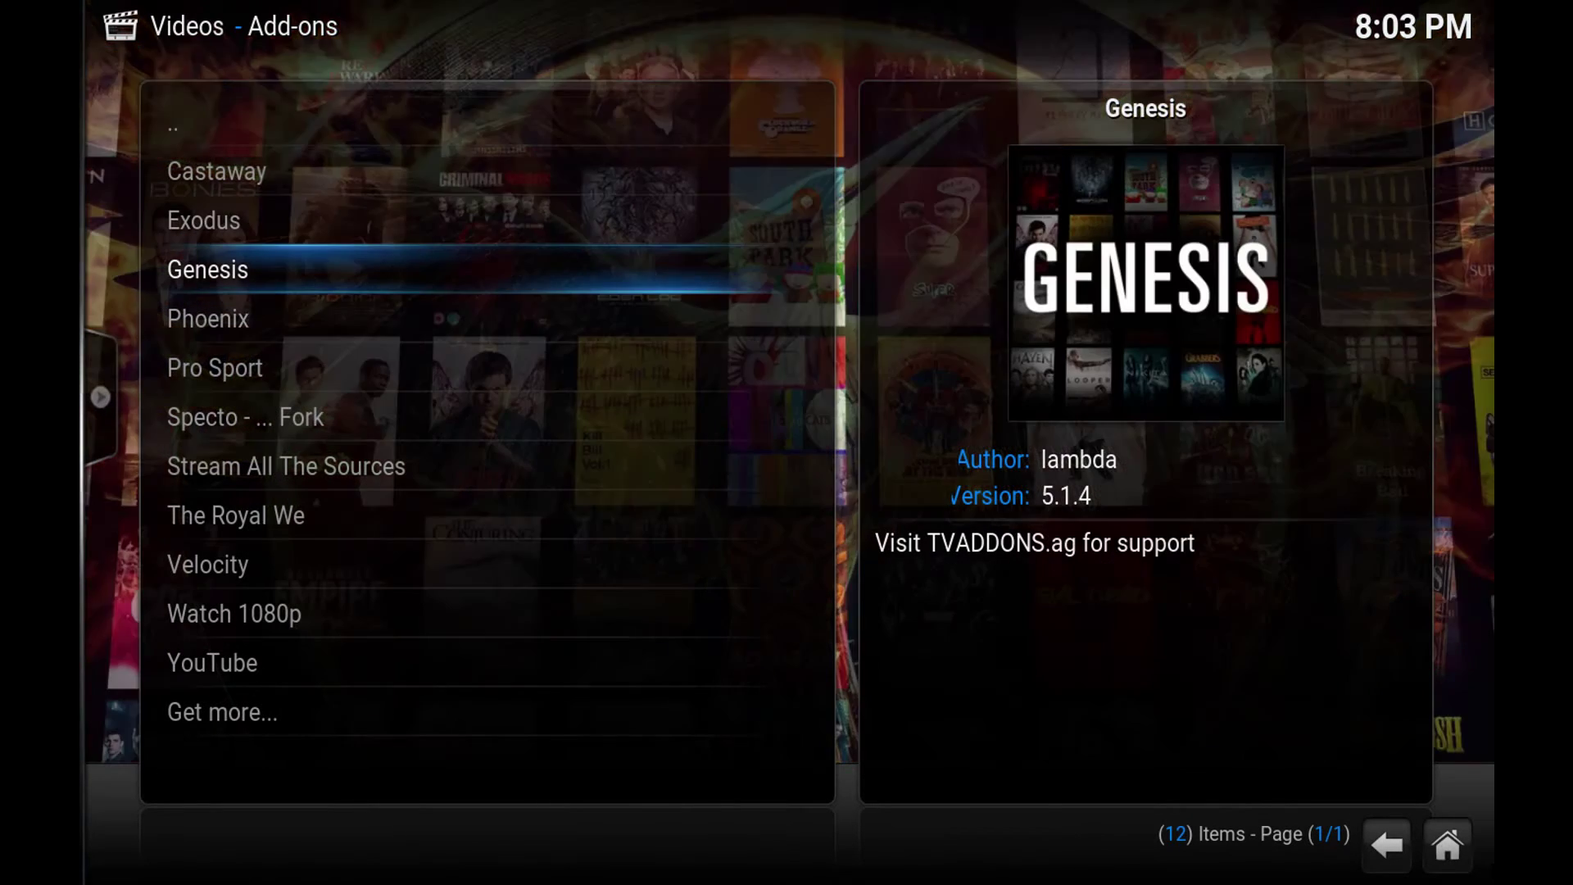
key(Up)
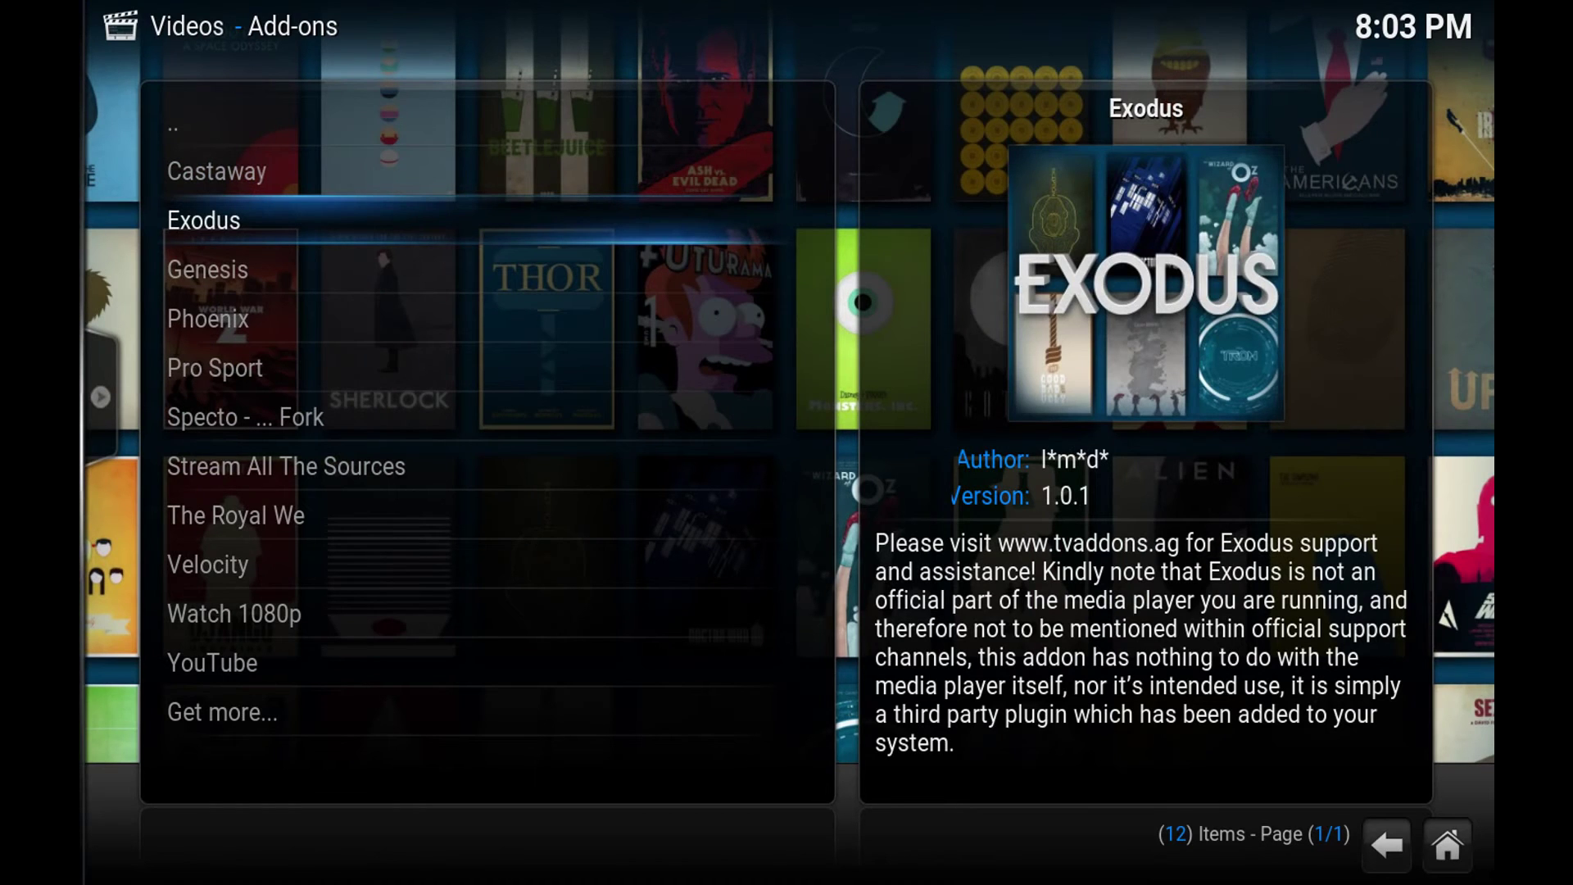
key(Return)
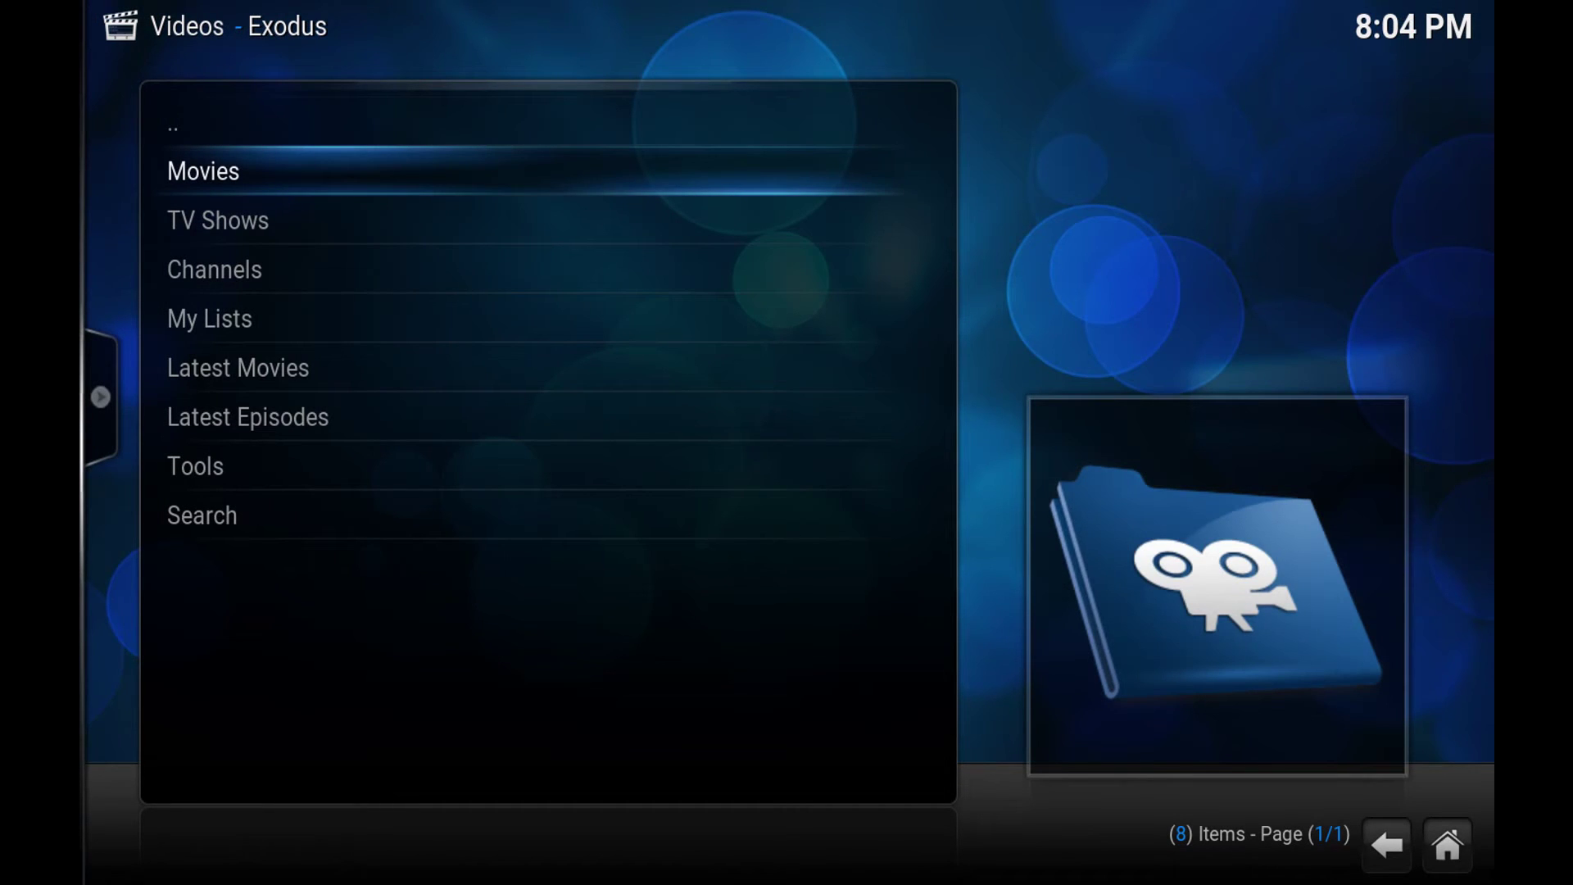
Step: Open TV Shows in Exodus and look through its categories
key(Down)
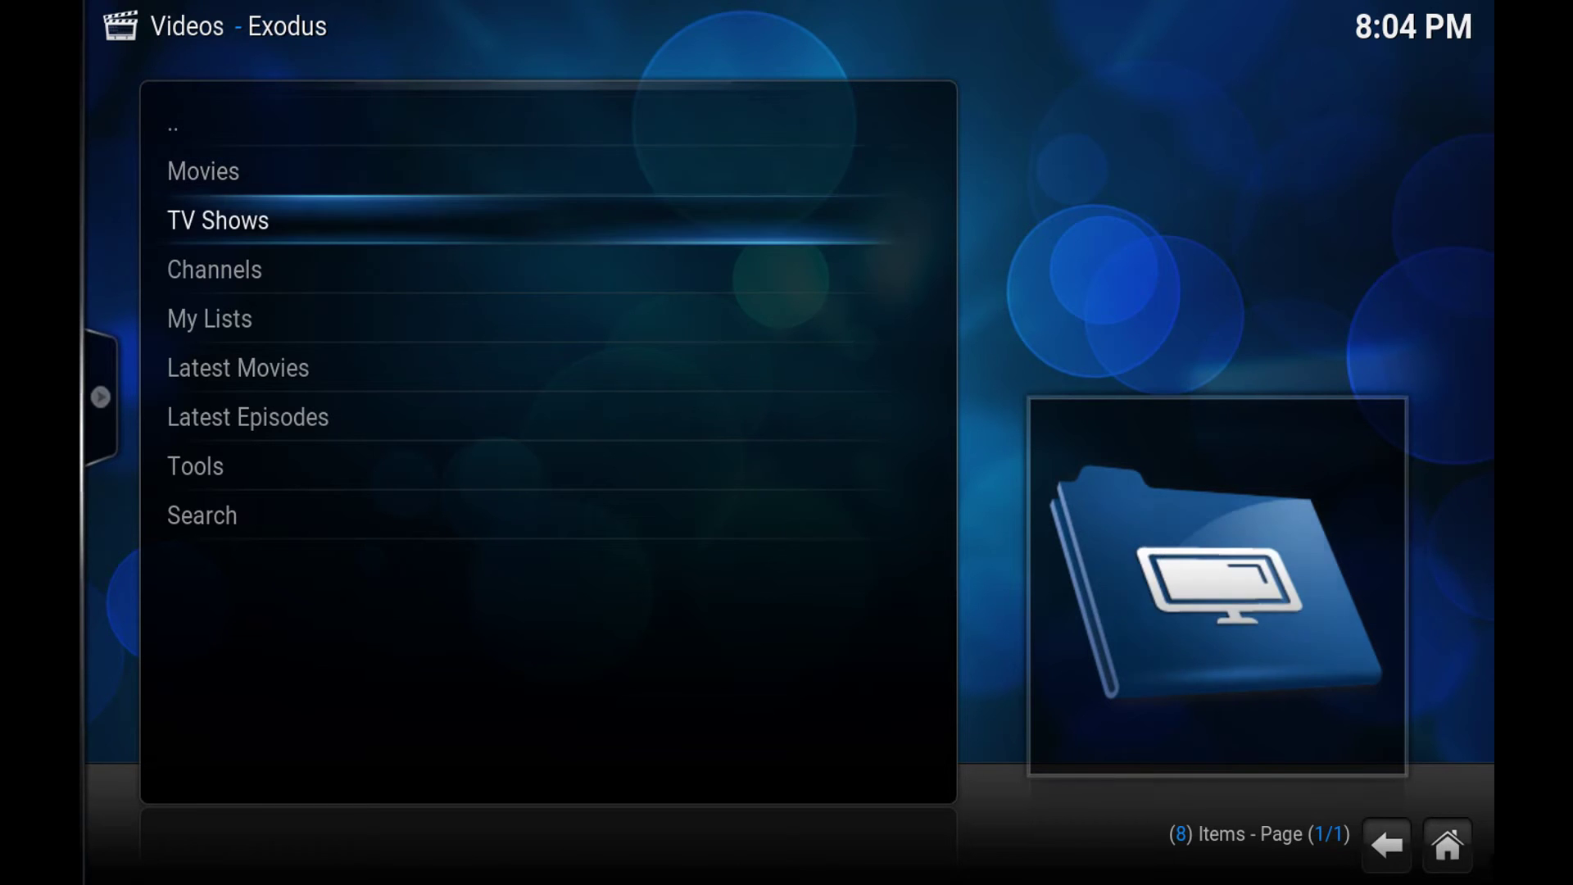
key(Up)
key(Down)
key(Return)
key(Up)
key(Up)
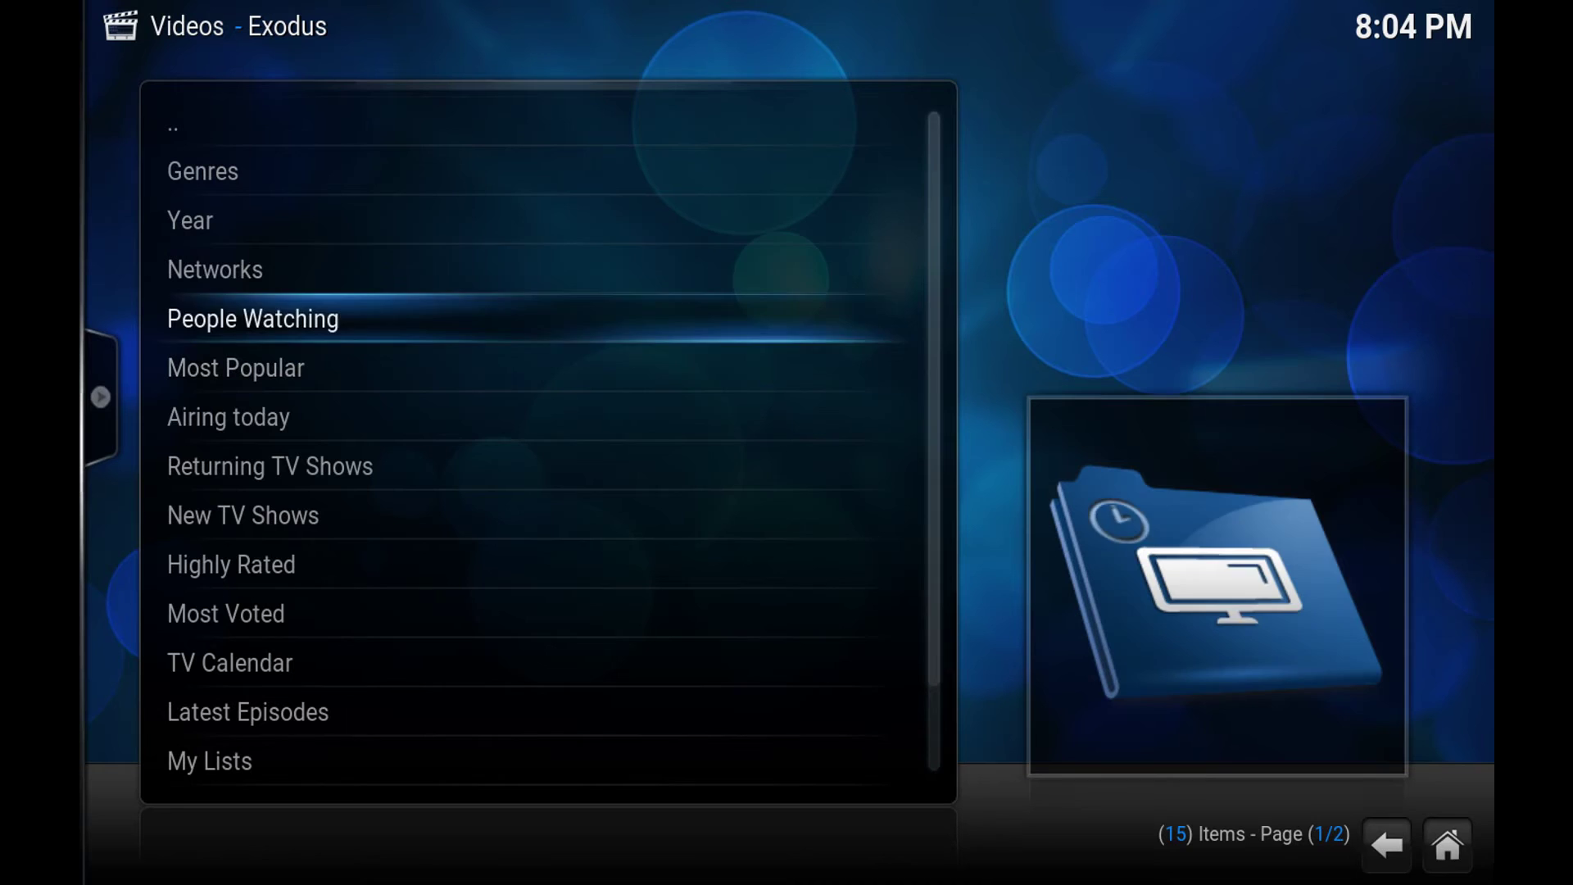
key(Down)
key(Down)
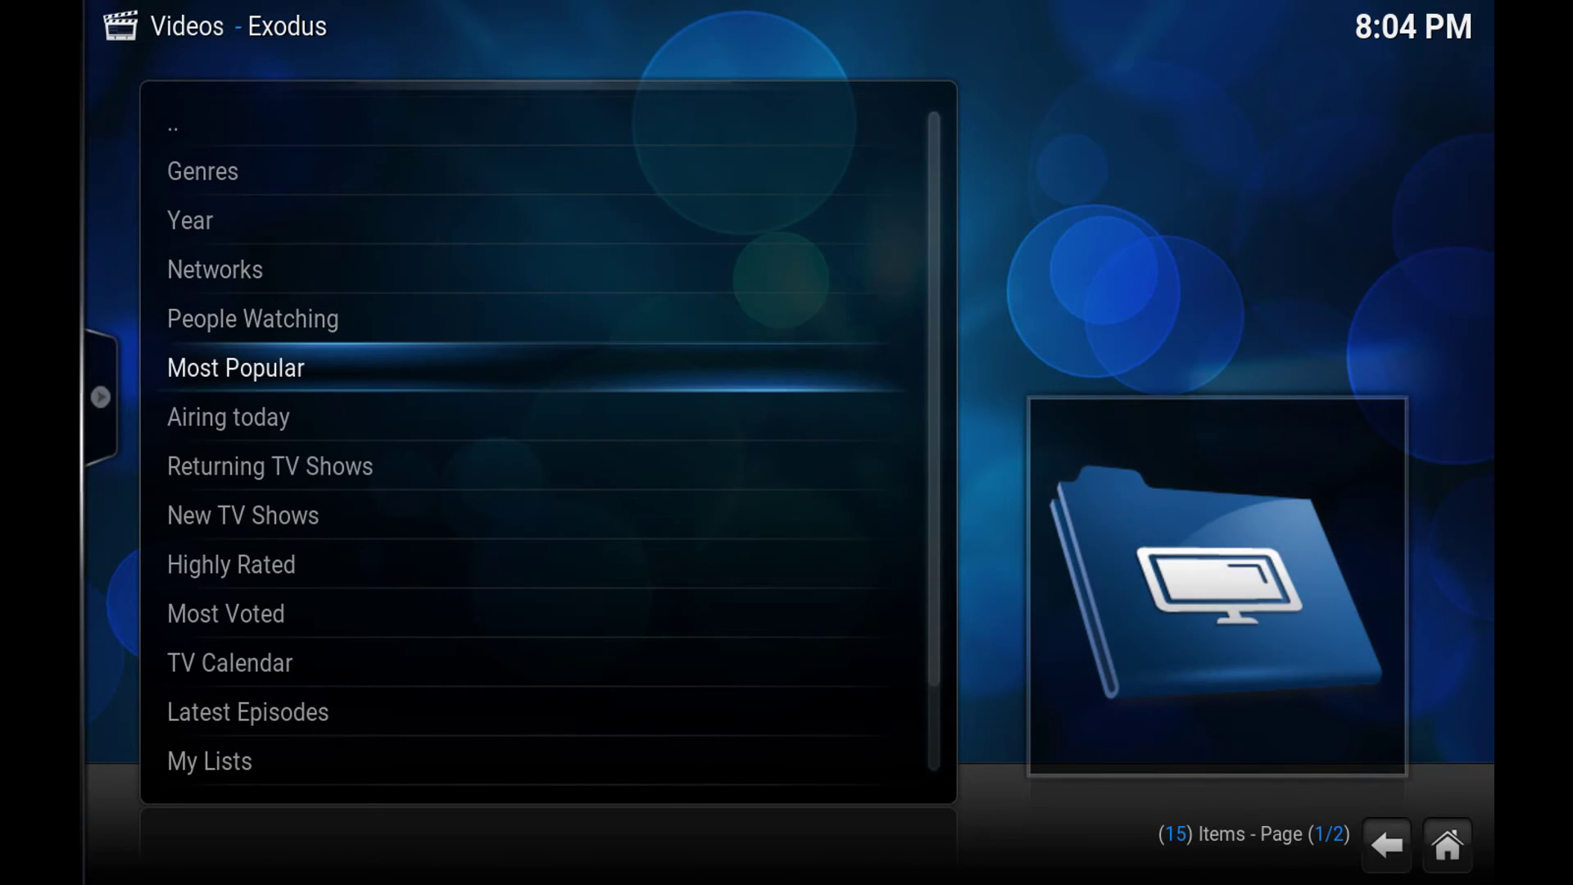
key(Down)
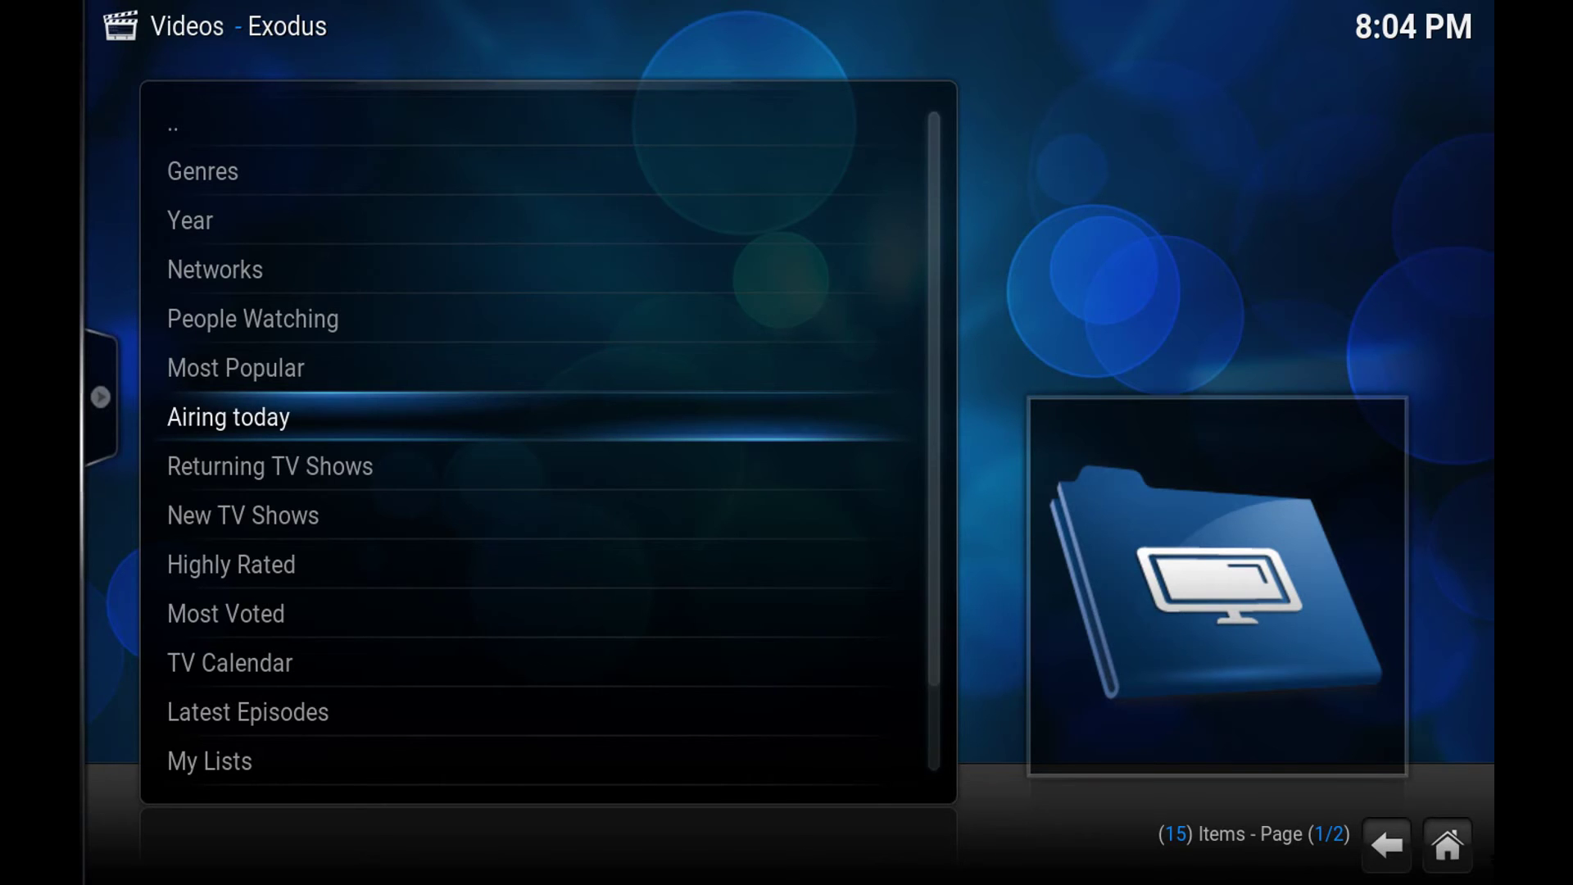
Step: Return to the Exodus main menu and open the Accounts settings under Tools
key(BackSpace)
key(Down)
key(Down)
key(Down)
key(Down)
key(Down)
key(Down)
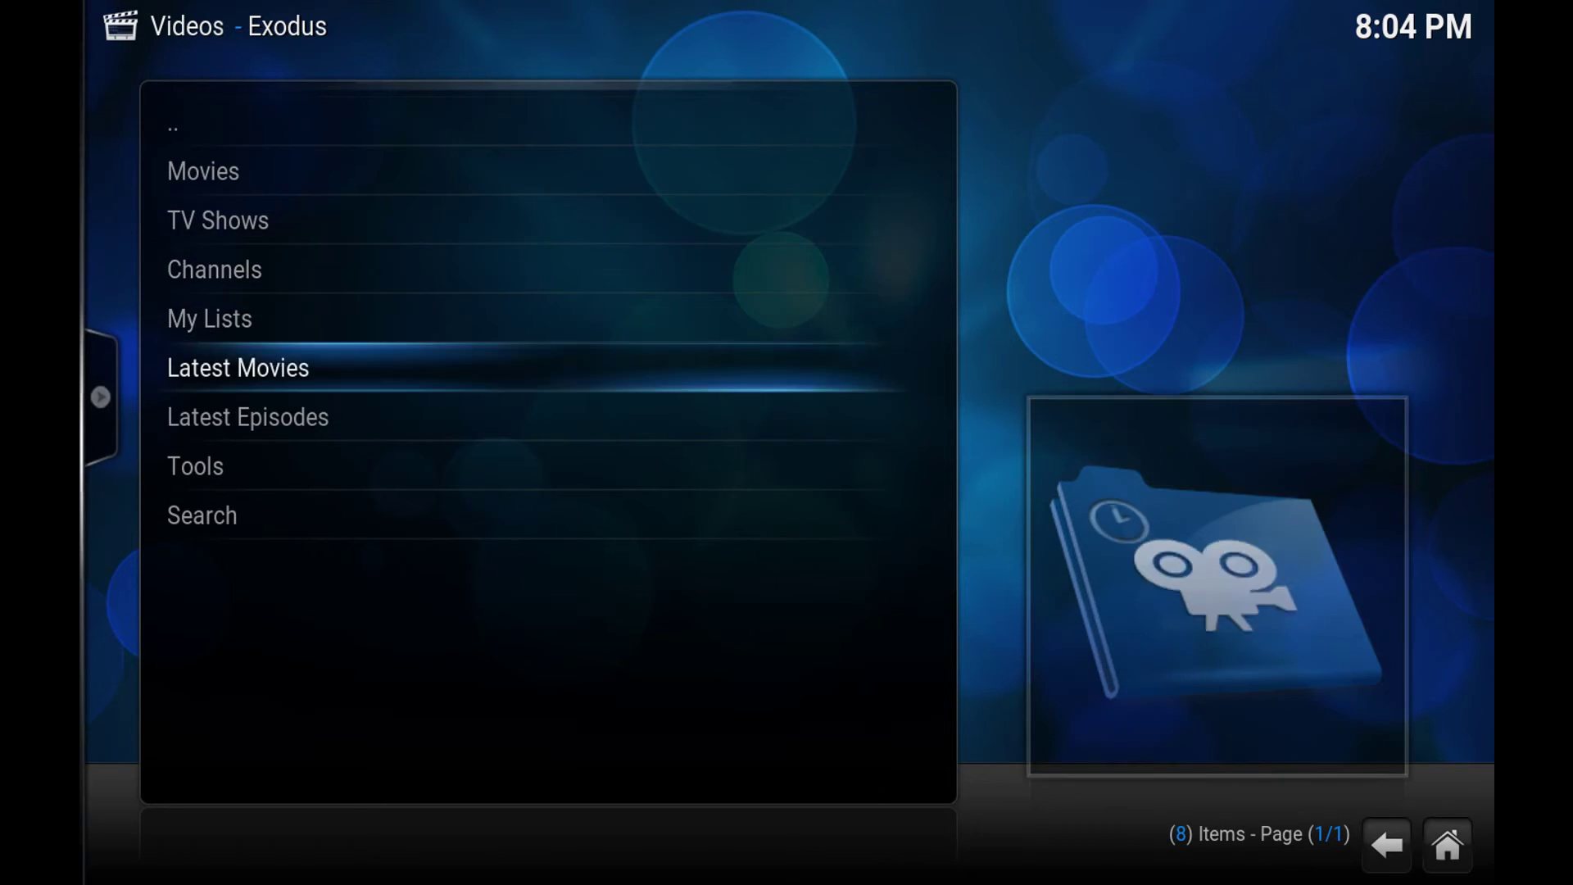
key(Up)
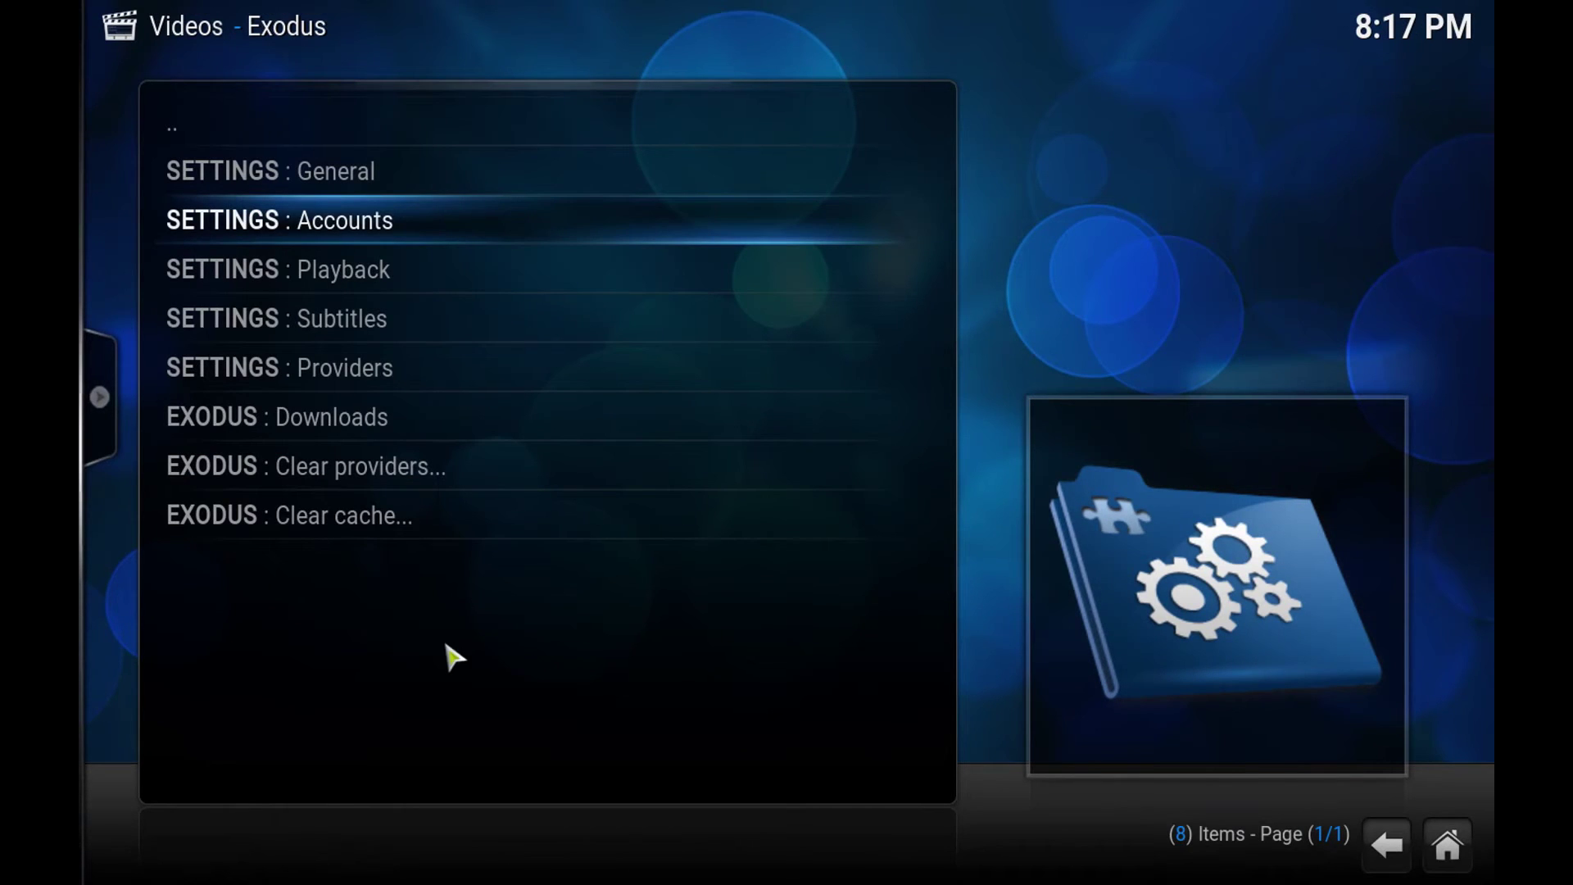
key(Down)
key(Up)
key(Return)
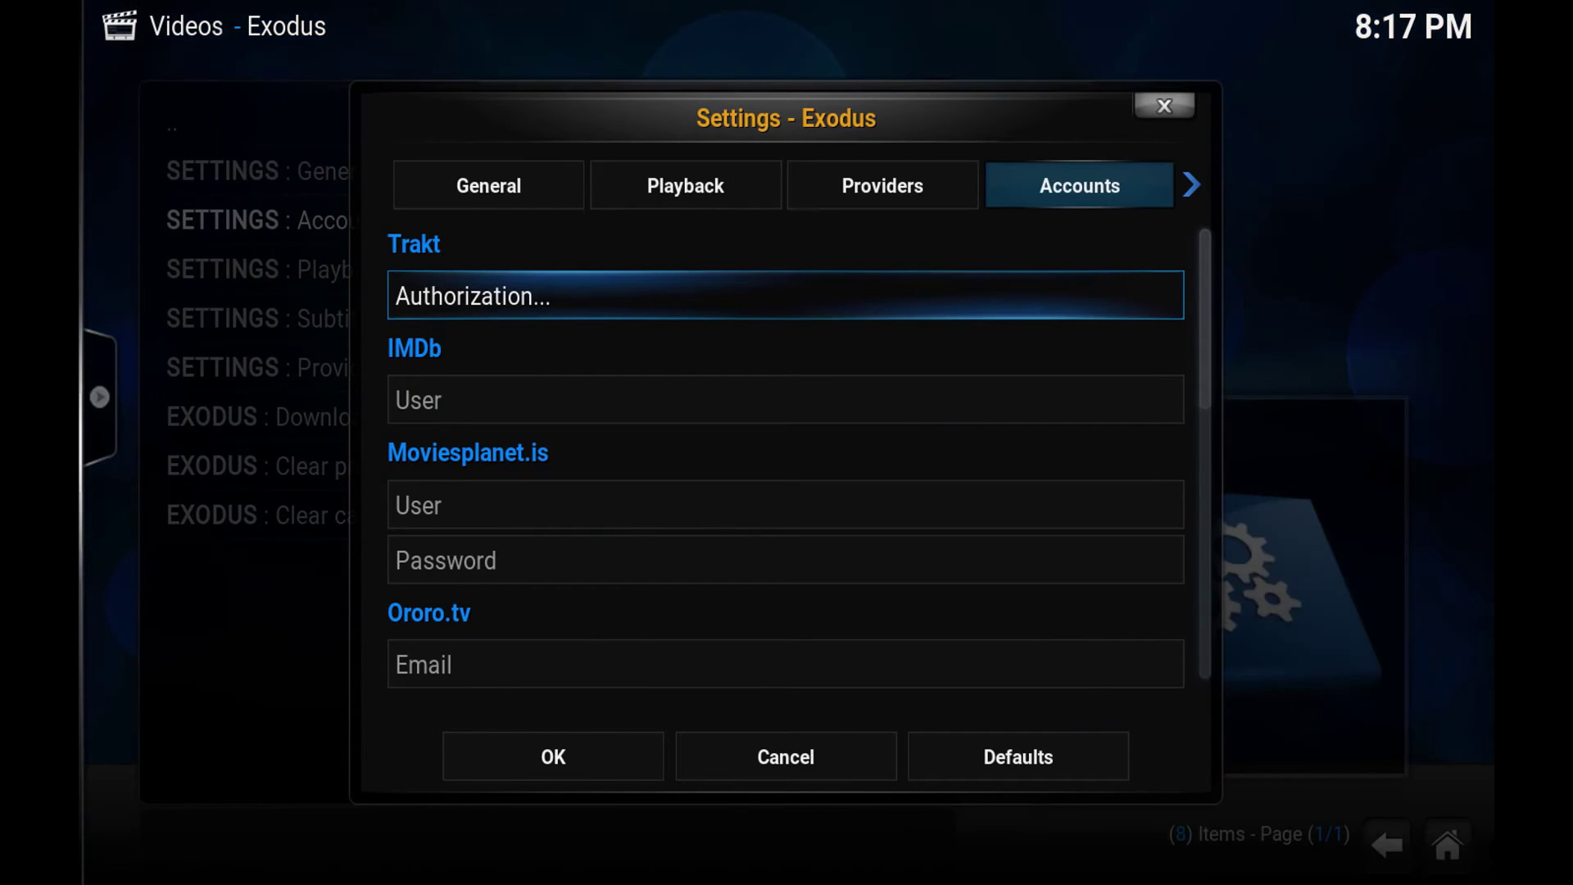
Step: Go to the RealDebrid authorization entry in the Exodus account settings
key(Up)
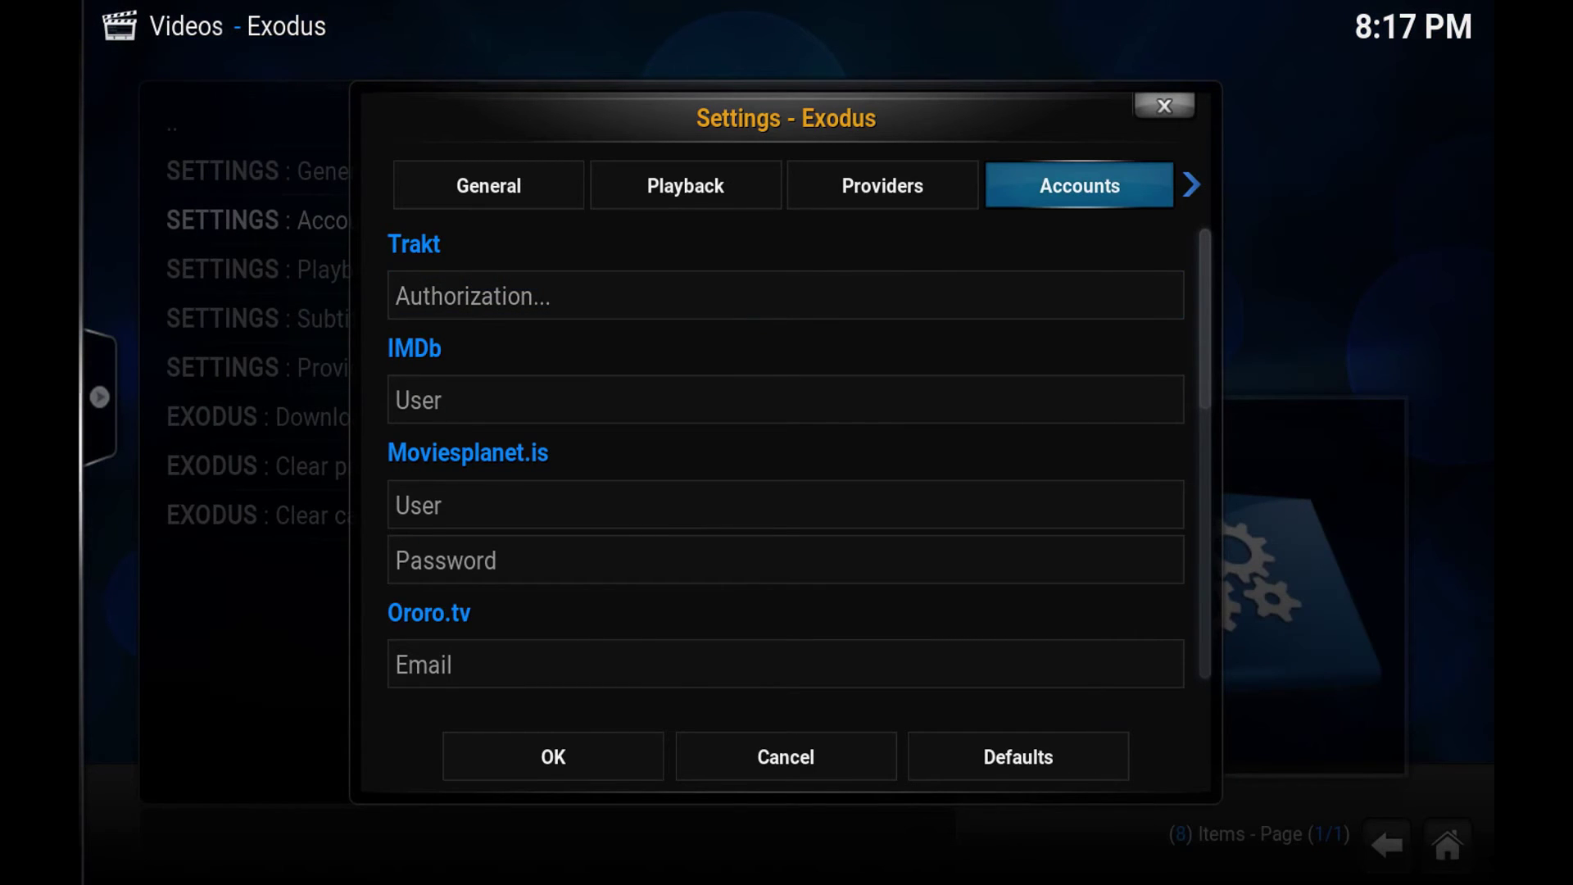
key(Left)
key(Right)
key(Down)
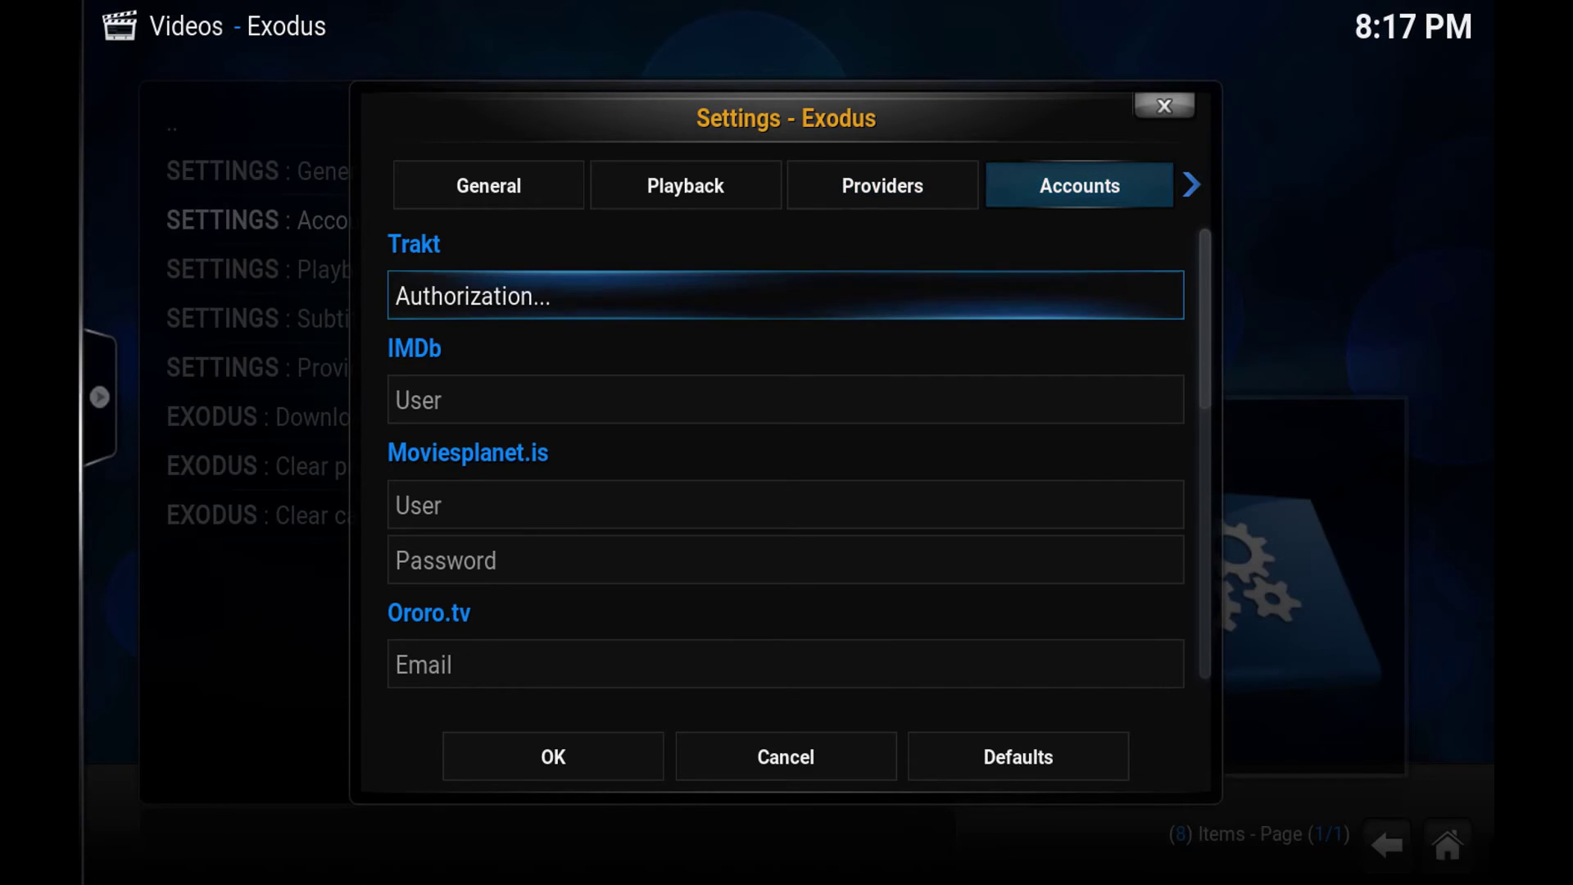
key(Down)
key(Down)
key(Down)
key(Down)
key(Down)
key(Down)
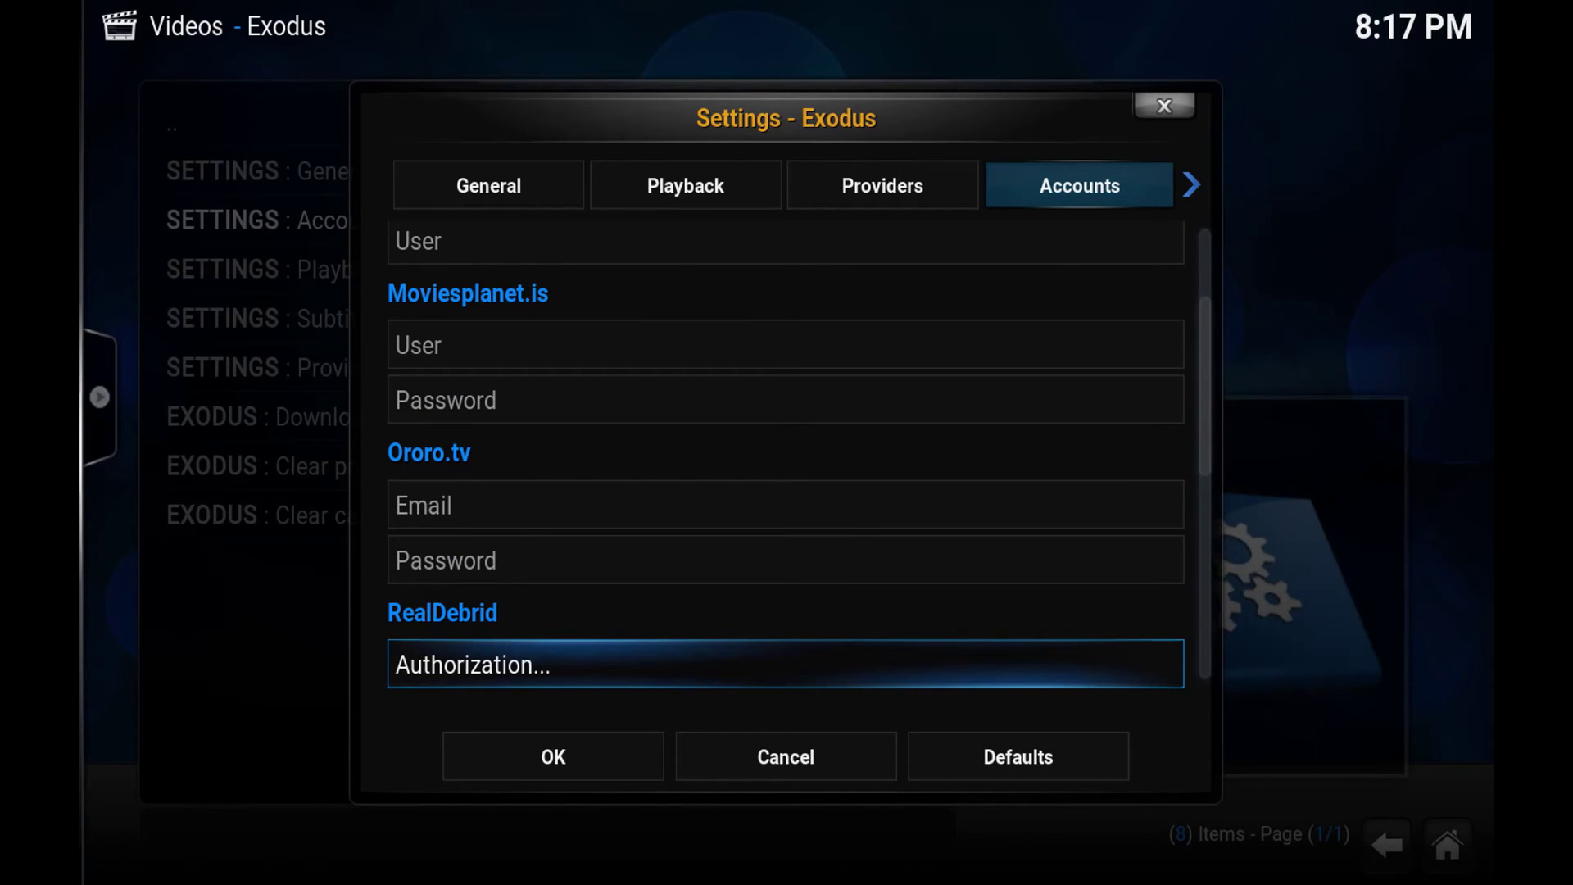
Step: Switch to Firefox, submit the device code at real-debrid.com/device and allow the Lambda addon to unrestrict links
key(Escape)
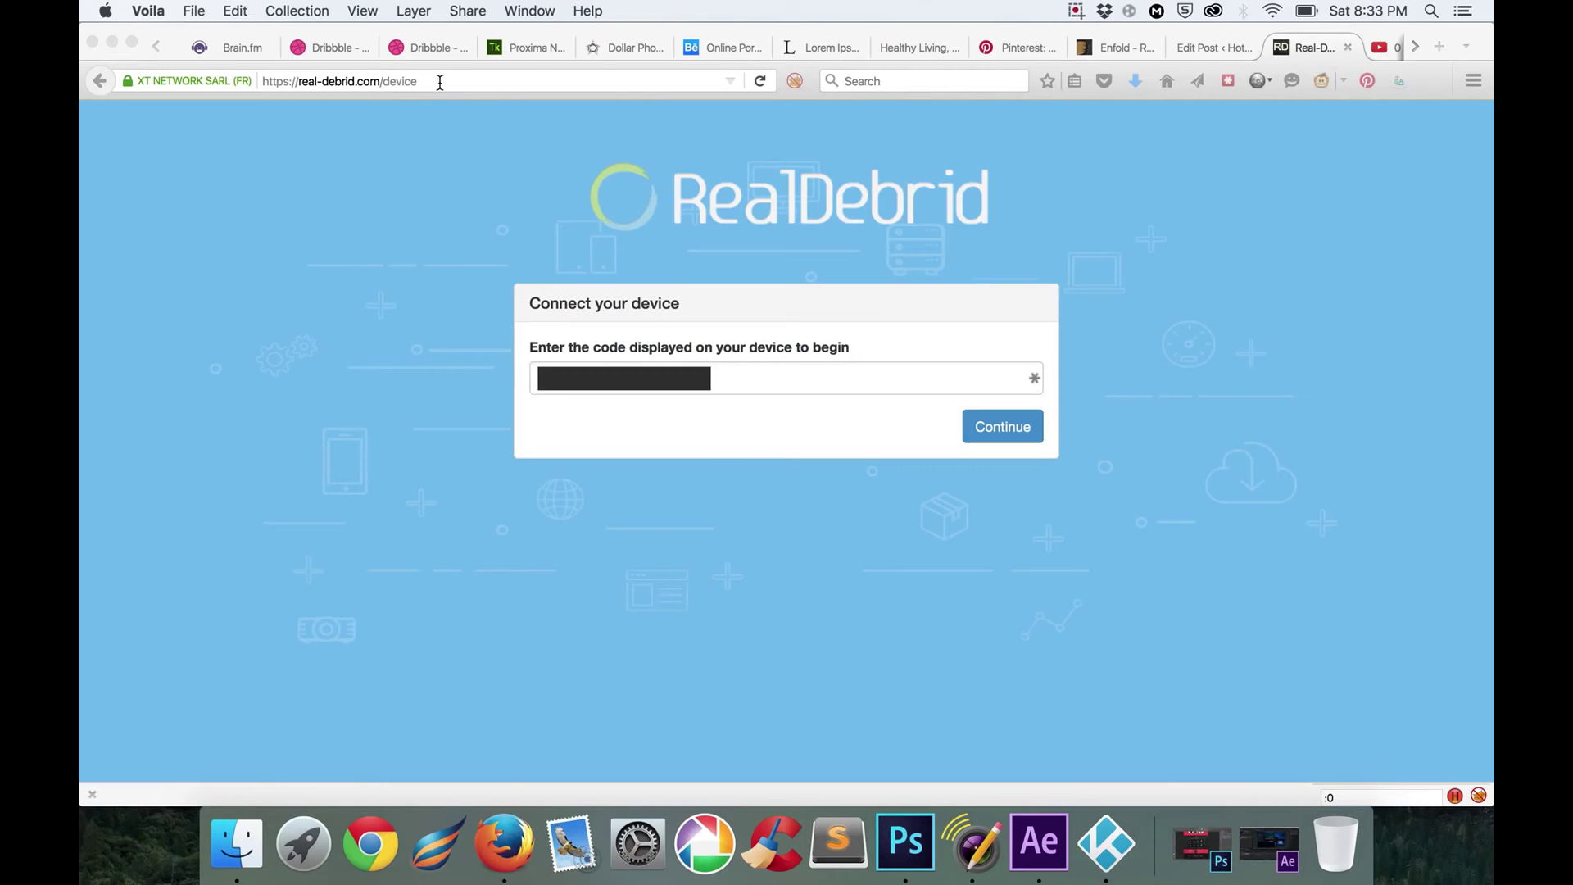
click(737, 378)
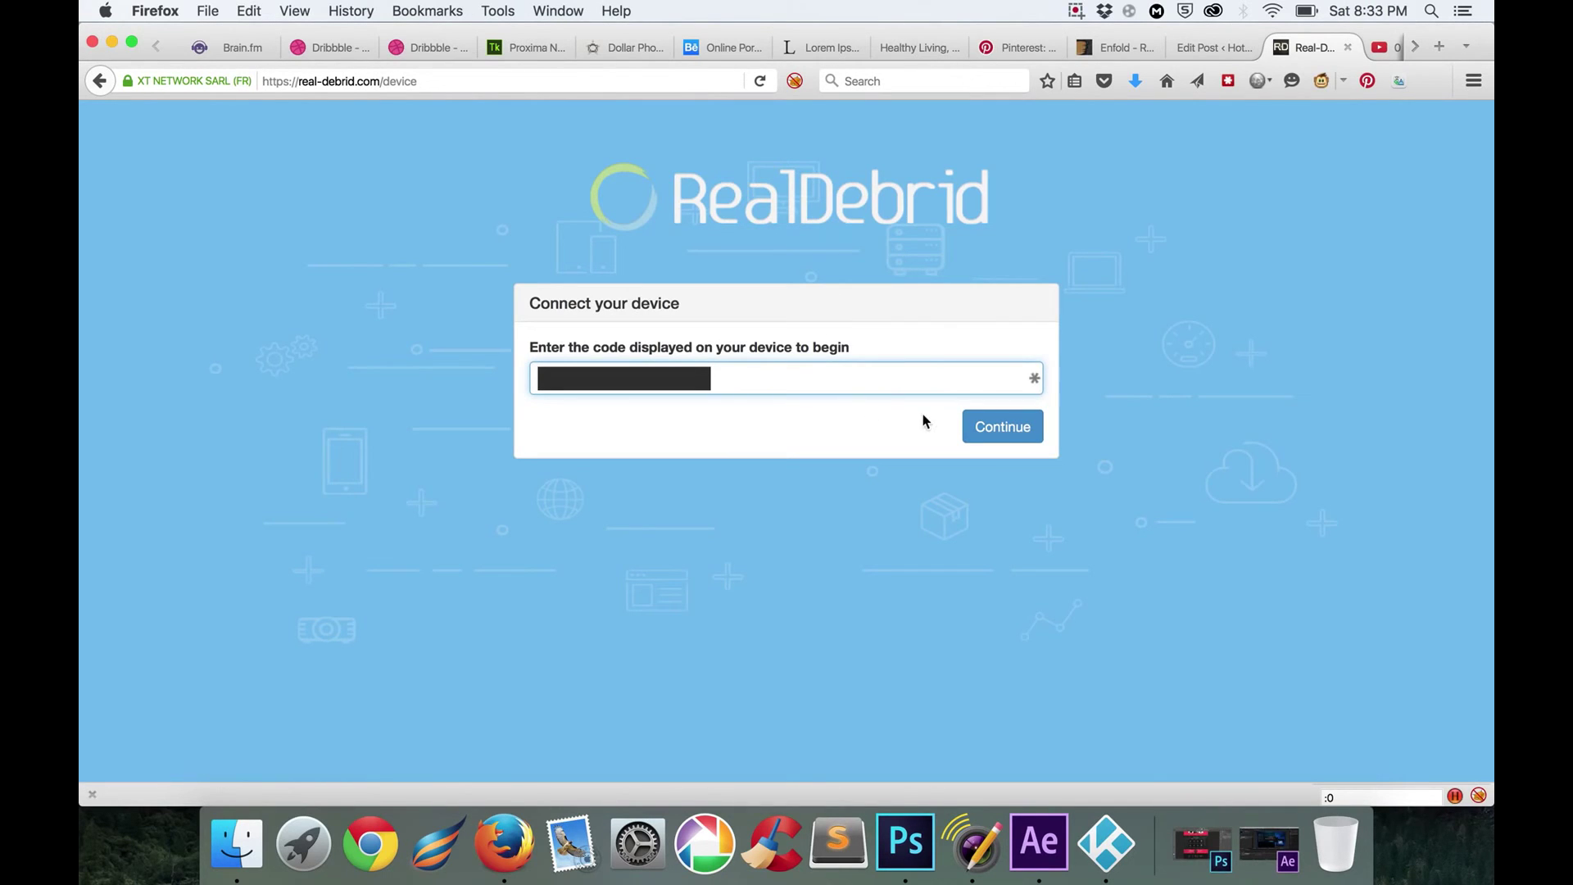
click(1000, 426)
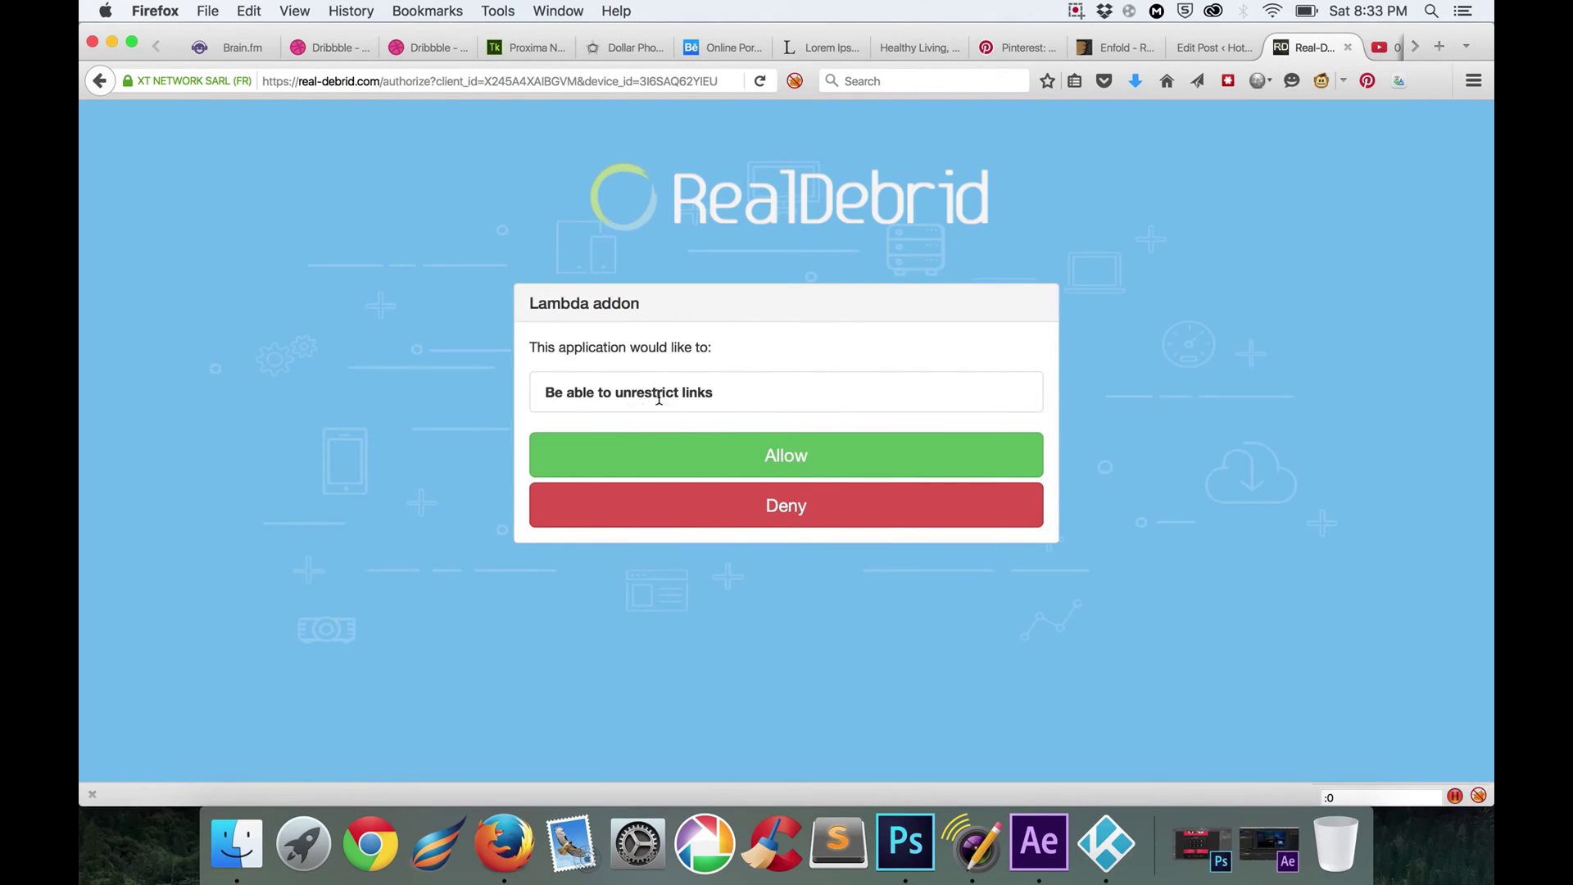
click(799, 457)
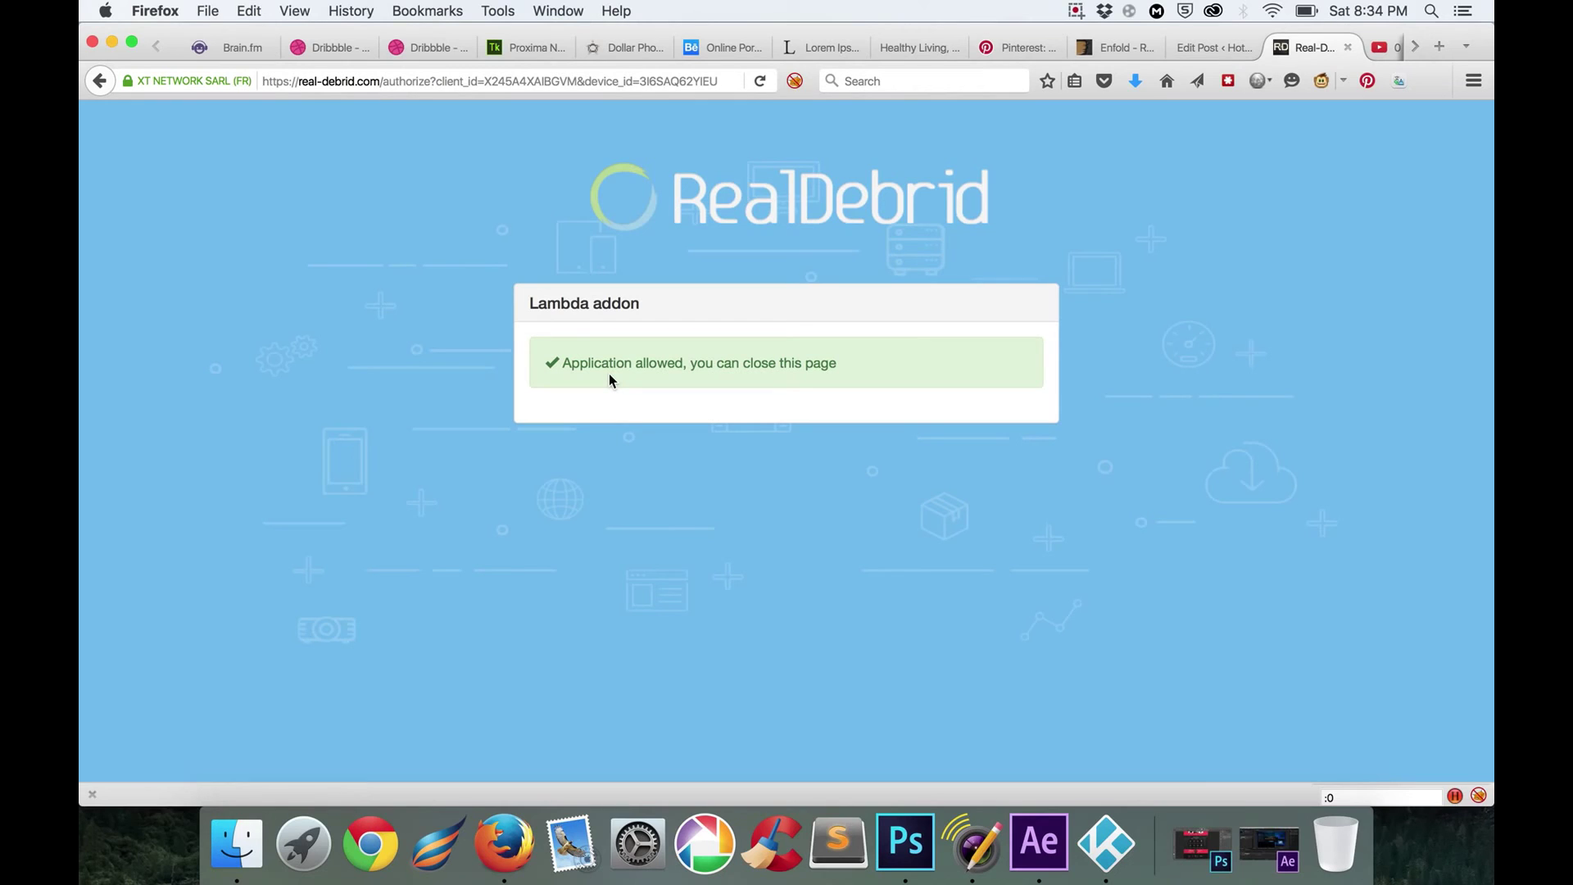
Step: Switch back to Kodi, make it full screen and save the Exodus account settings
key(super+Tab)
key(super+Tab)
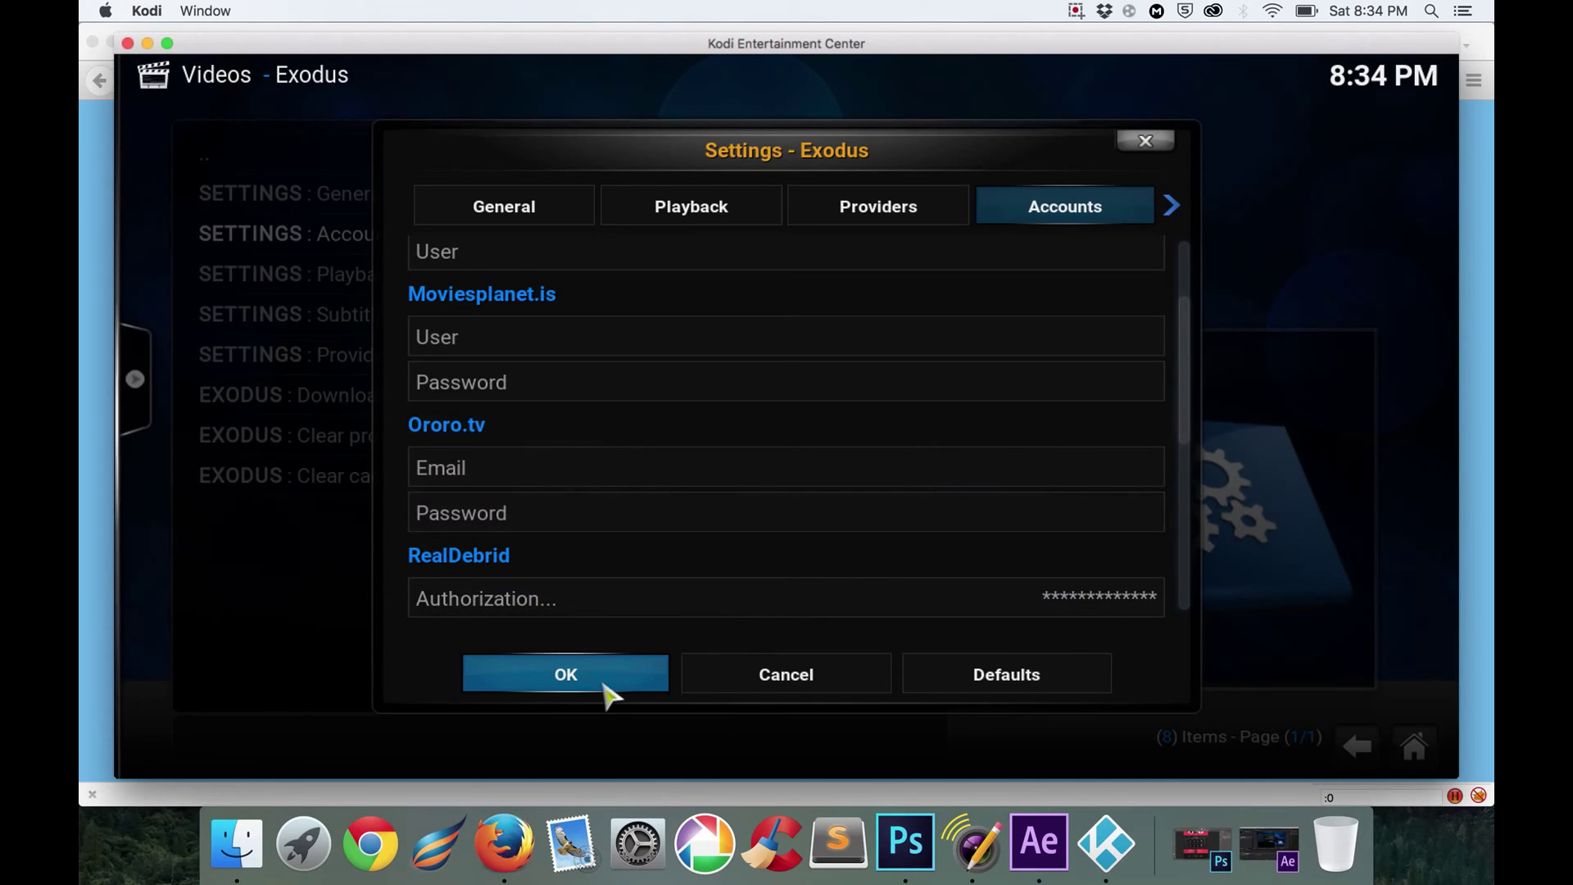
key(backslash)
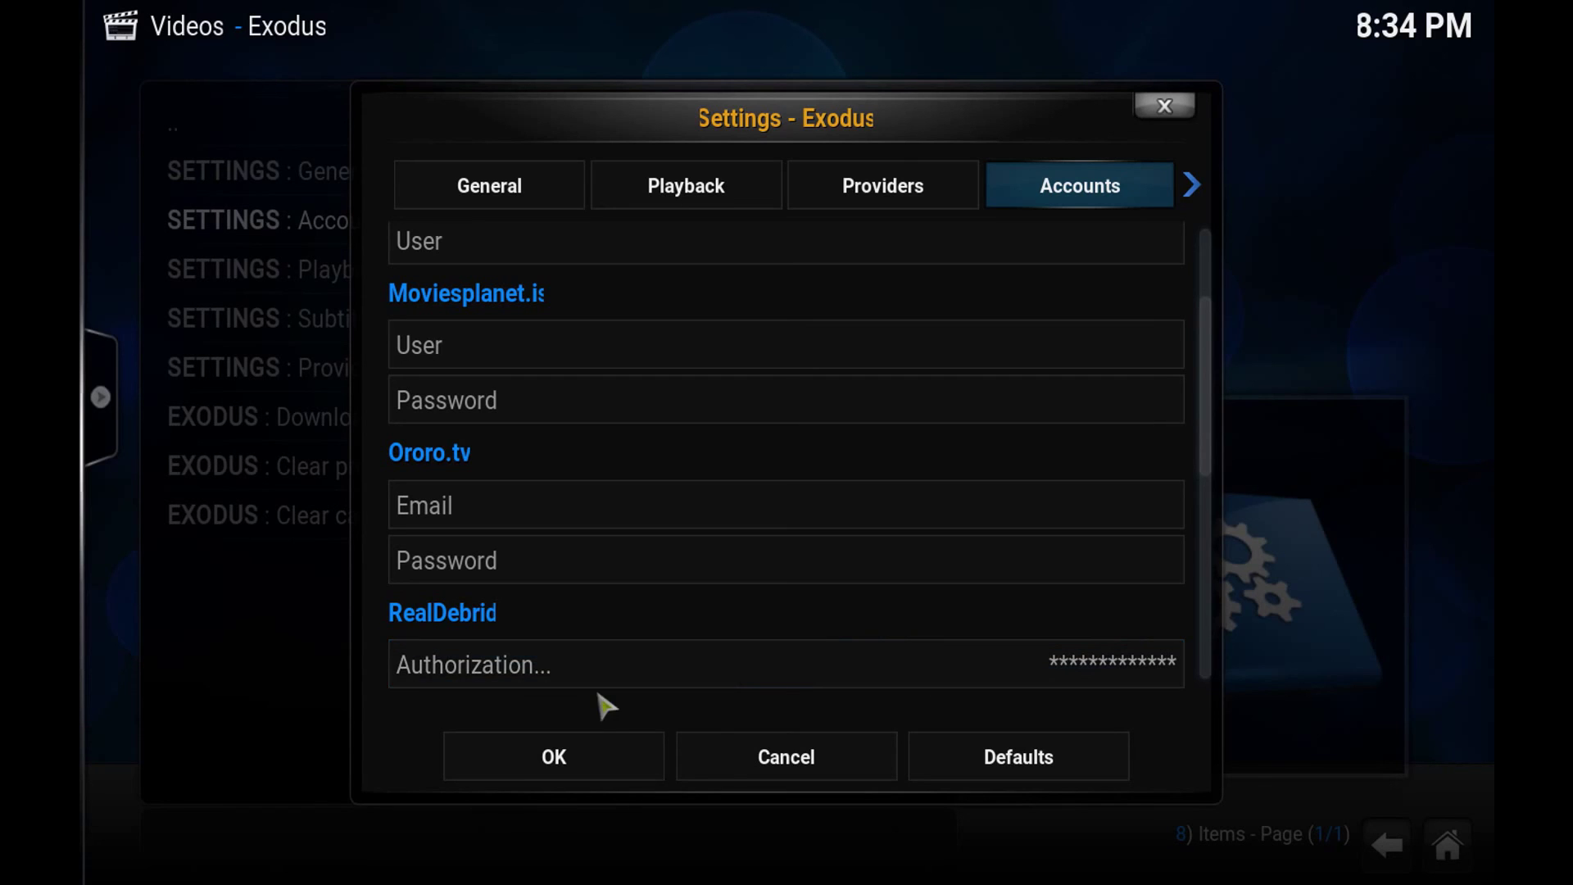
click(587, 761)
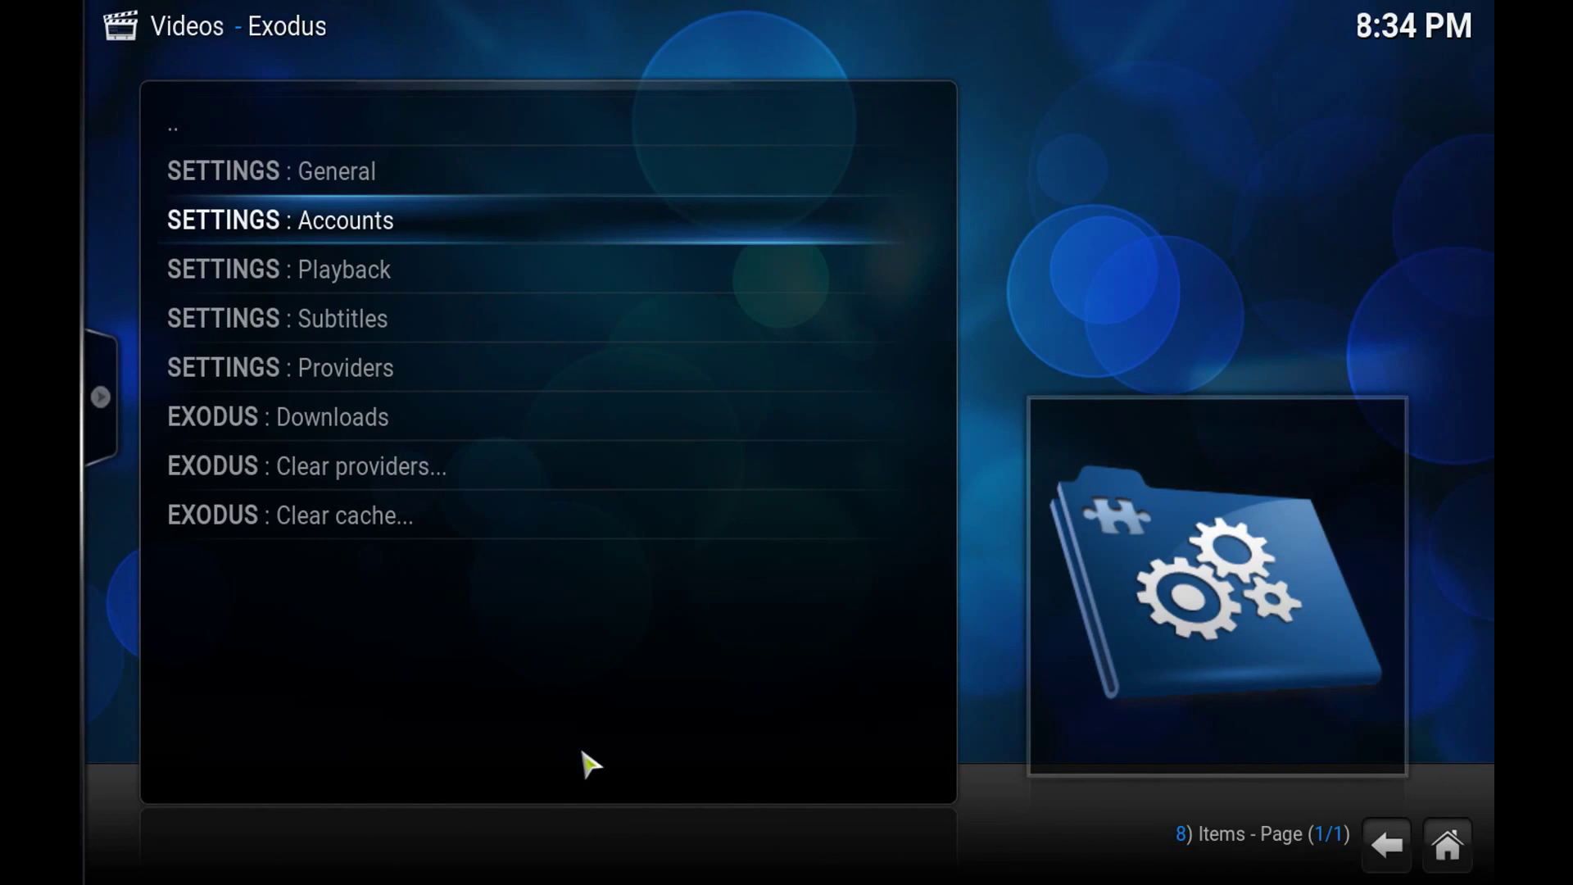
Step: Return to the Exodus main menu and open Movies
key(BackSpace)
key(Up)
key(Up)
key(Up)
key(Up)
key(Up)
key(Up)
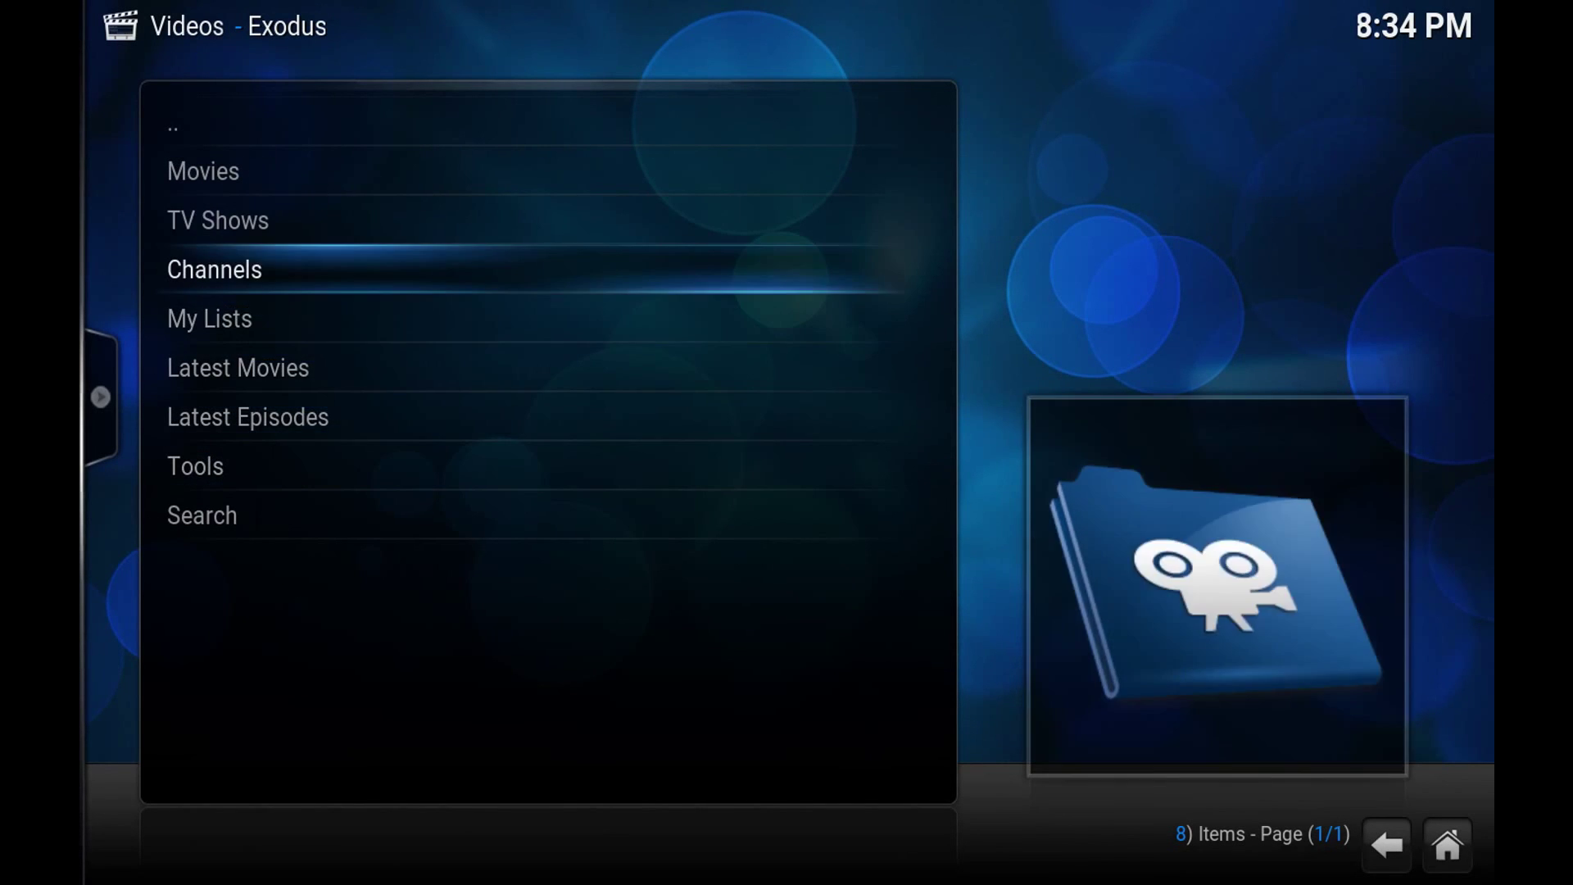
key(Return)
Step: Open the People Watching movie list and bring up the stream sources for Spectre (2015)
key(Down)
key(Down)
key(Down)
key(Down)
key(Down)
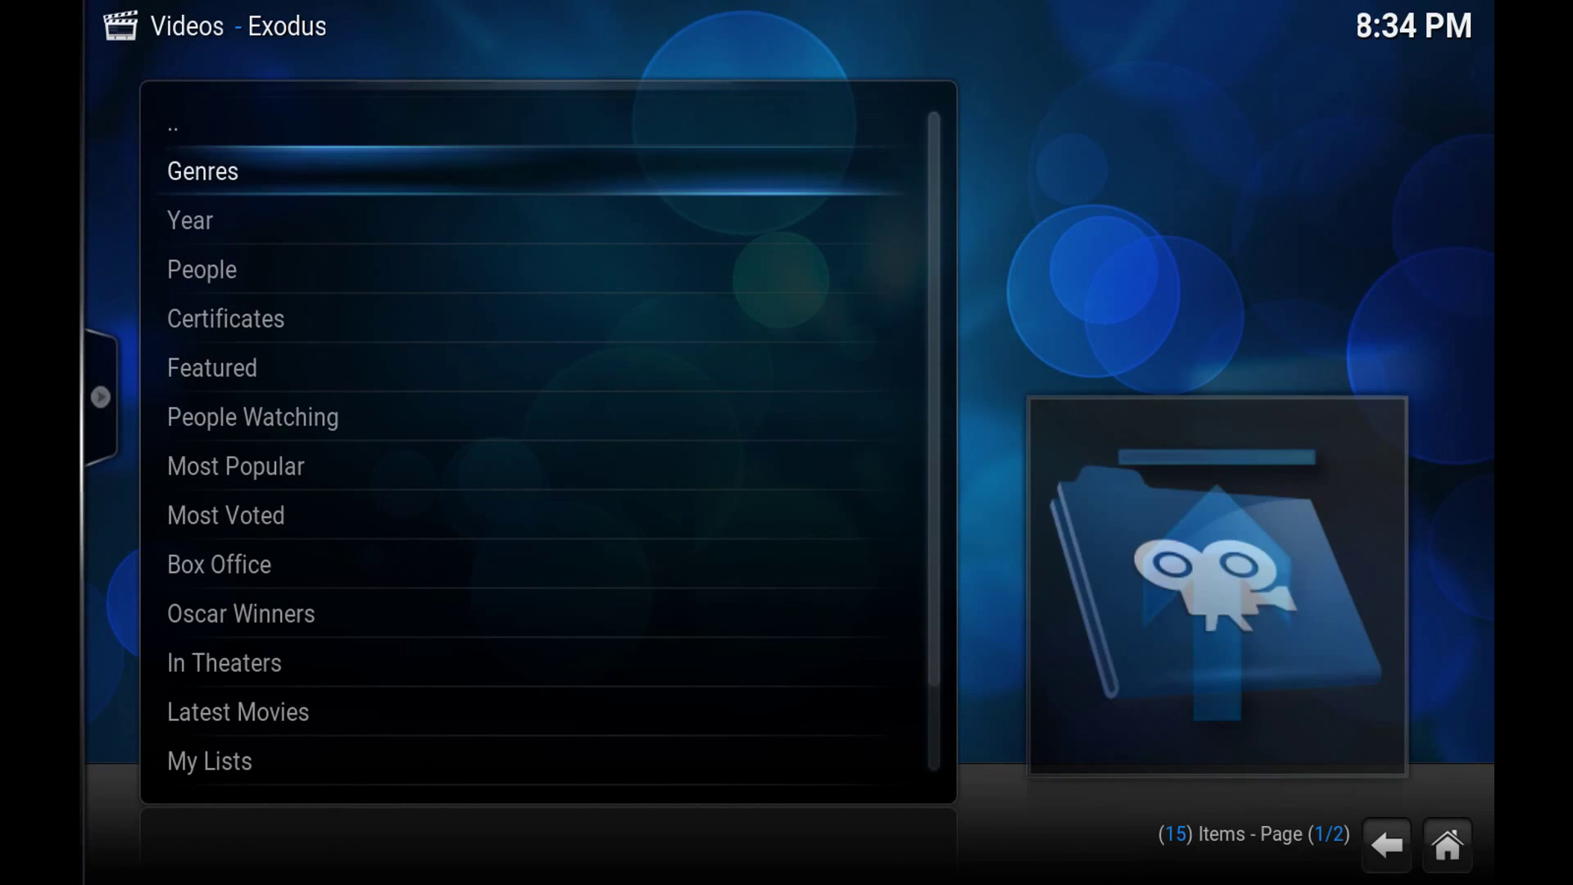
key(Down)
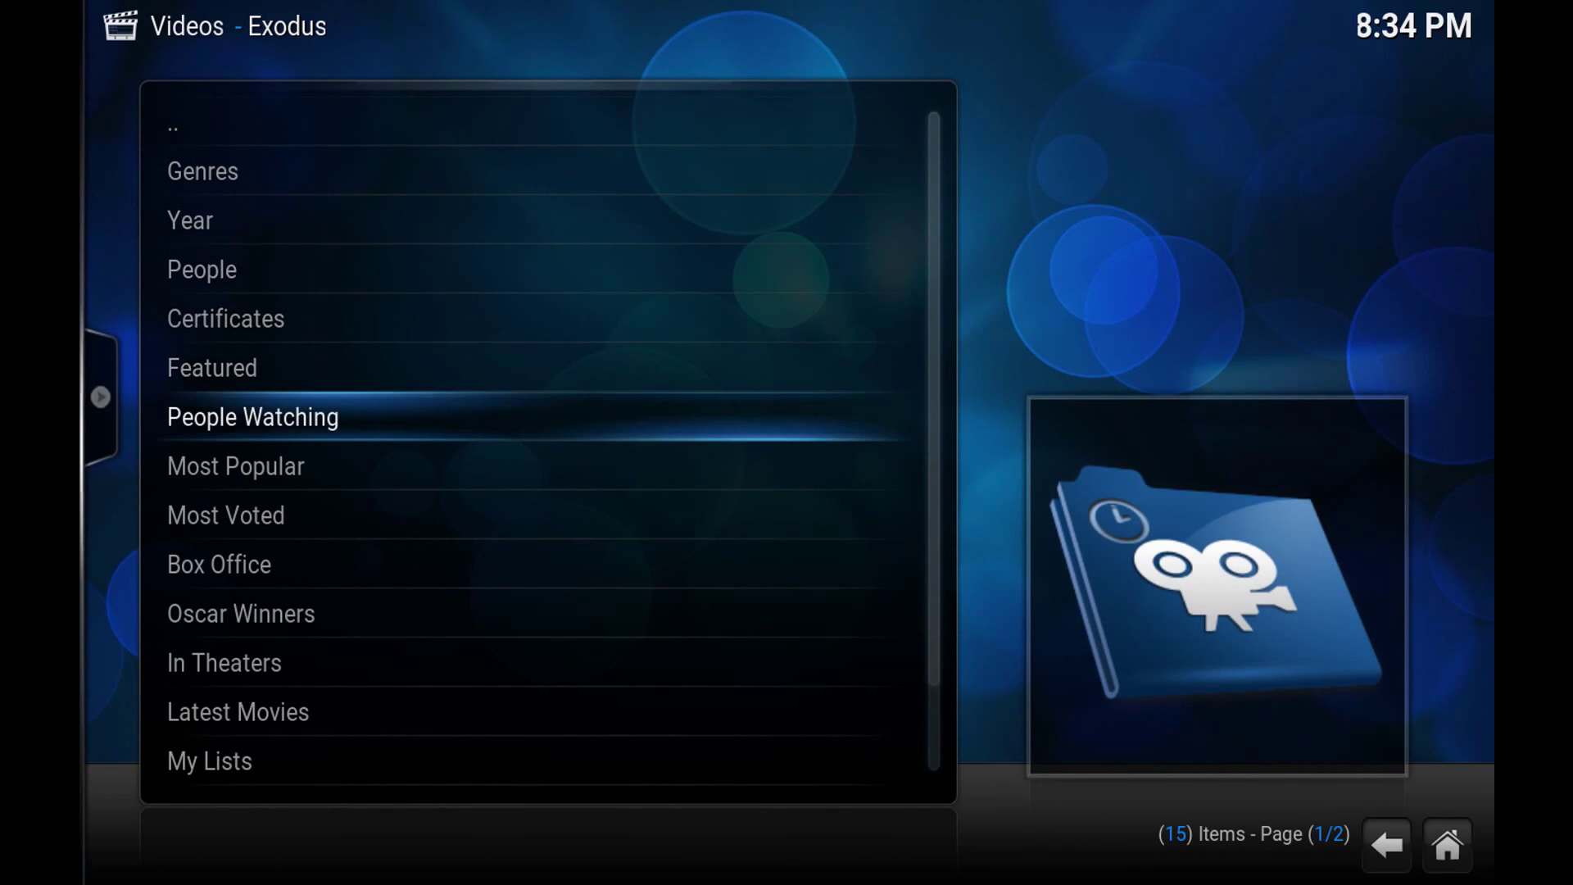
key(Return)
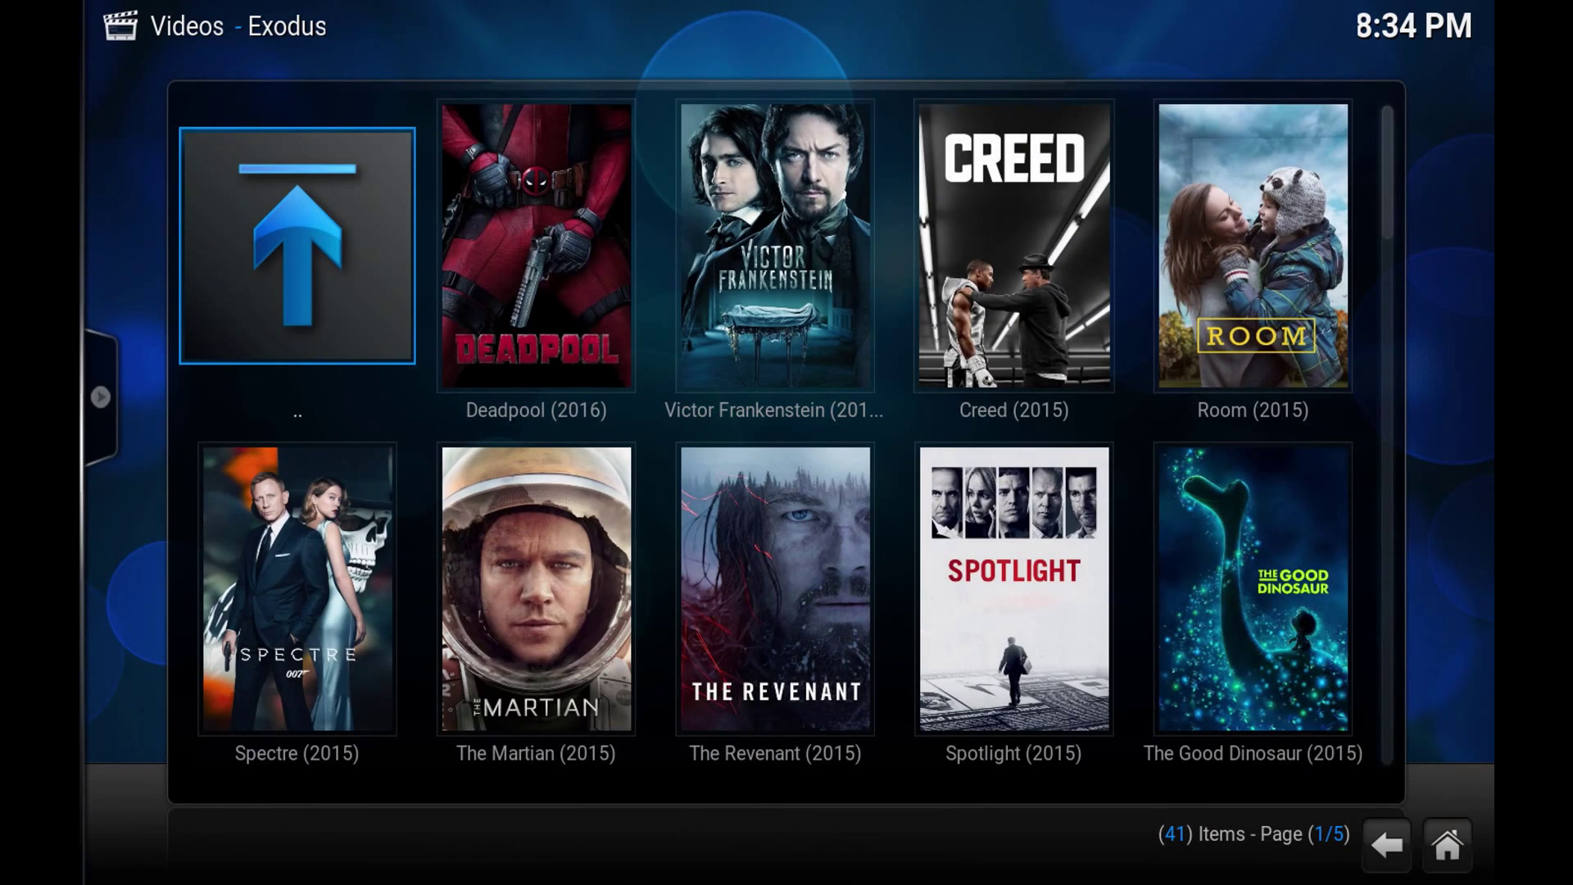
key(Down)
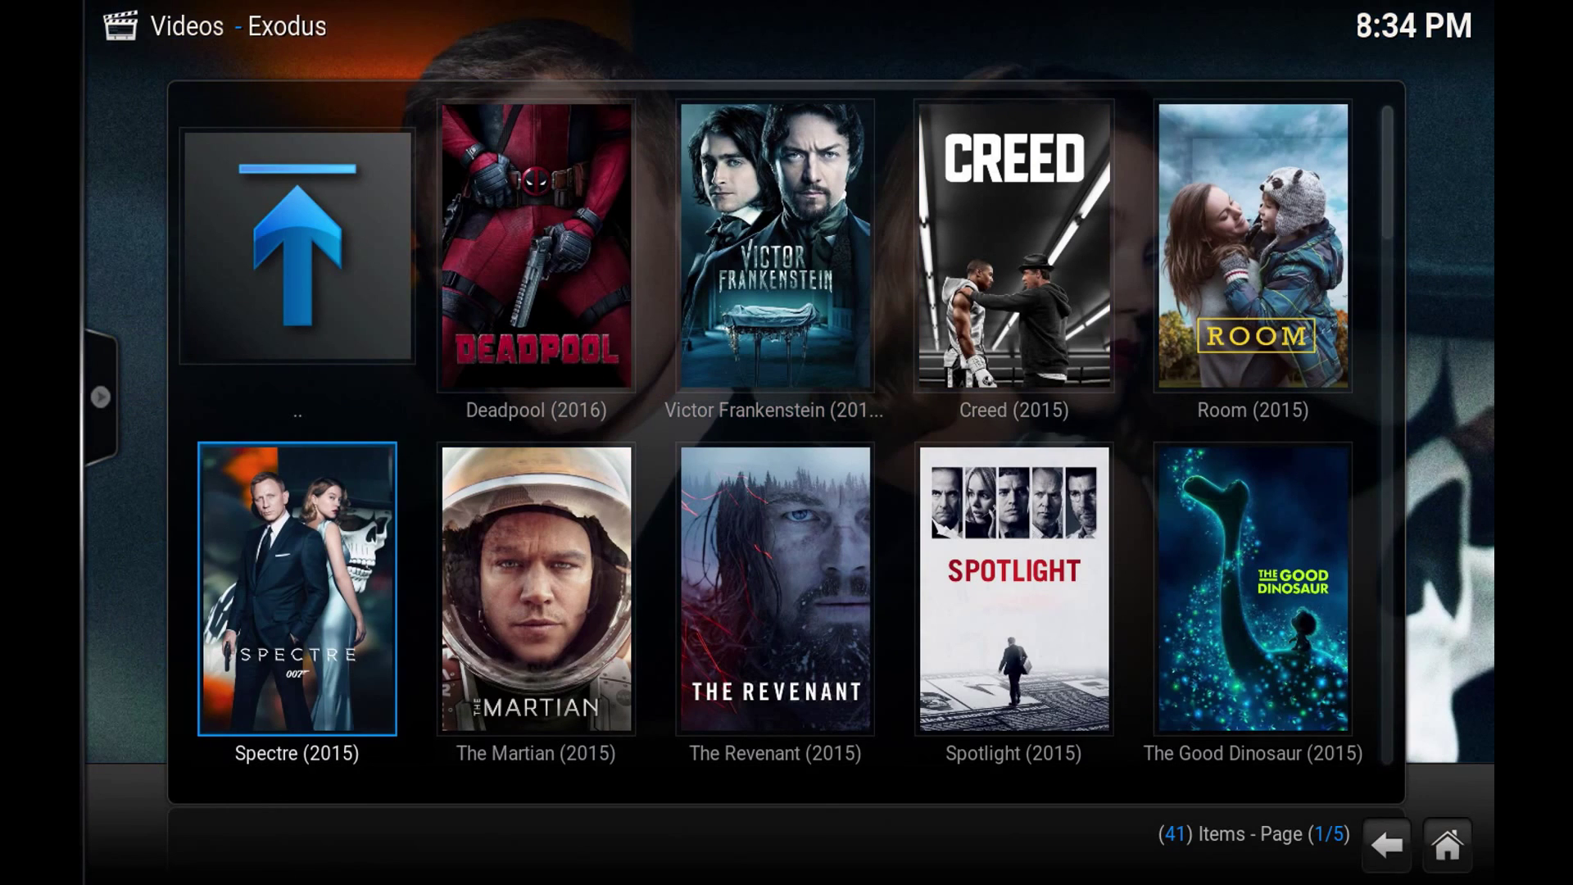
key(Return)
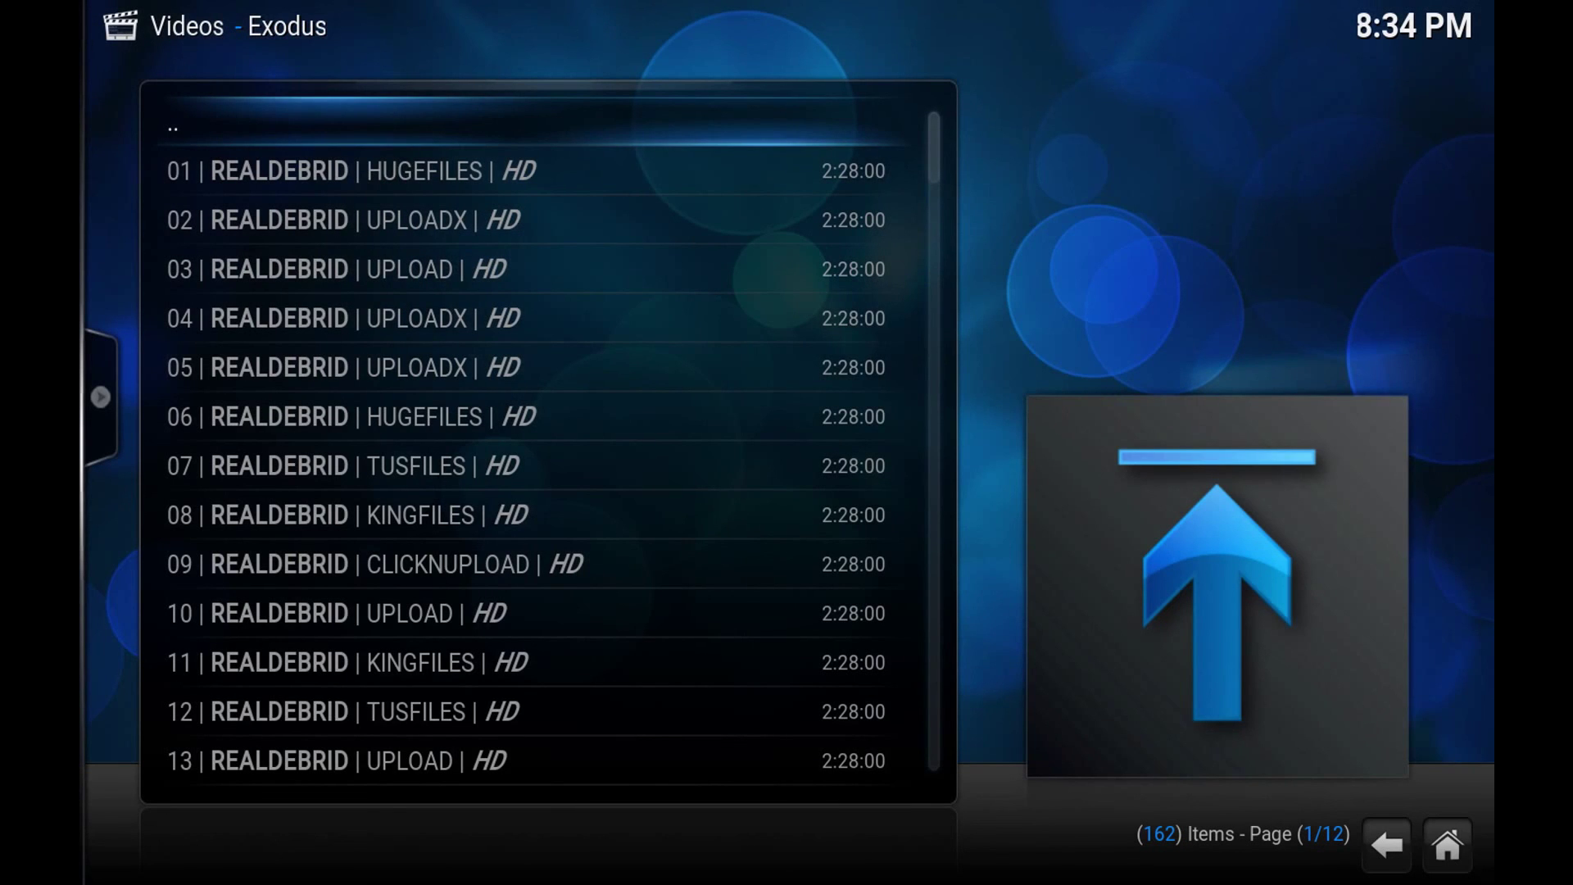
Step: Look through the first RealDebrid HD stream sources listed for Spectre
key(Down)
key(Down)
key(Down)
key(Down)
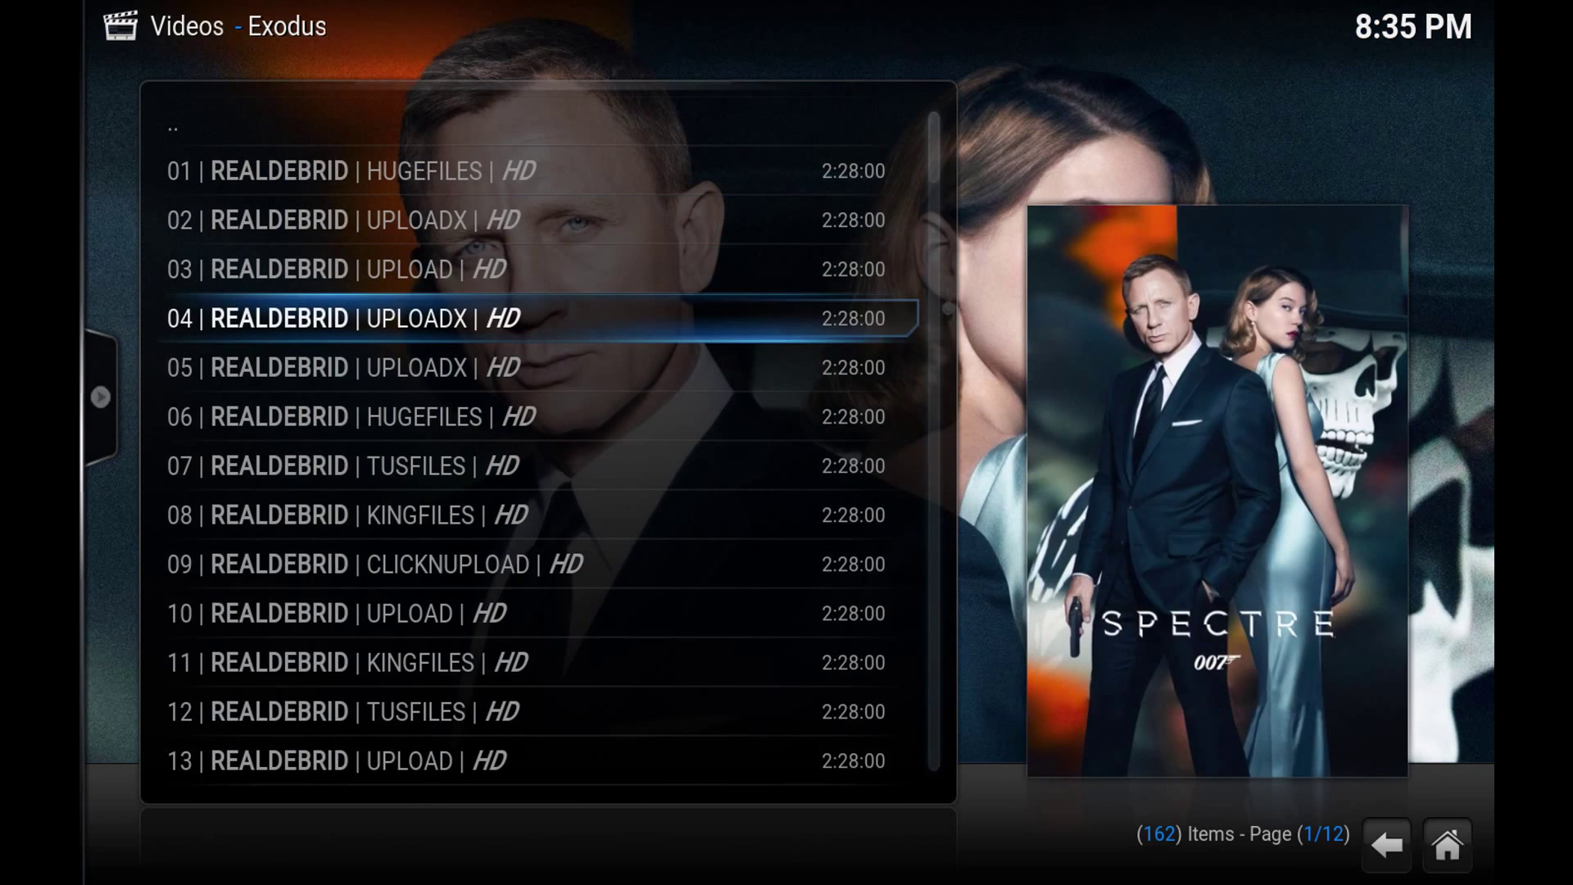
key(Down)
key(Down)
key(Down)
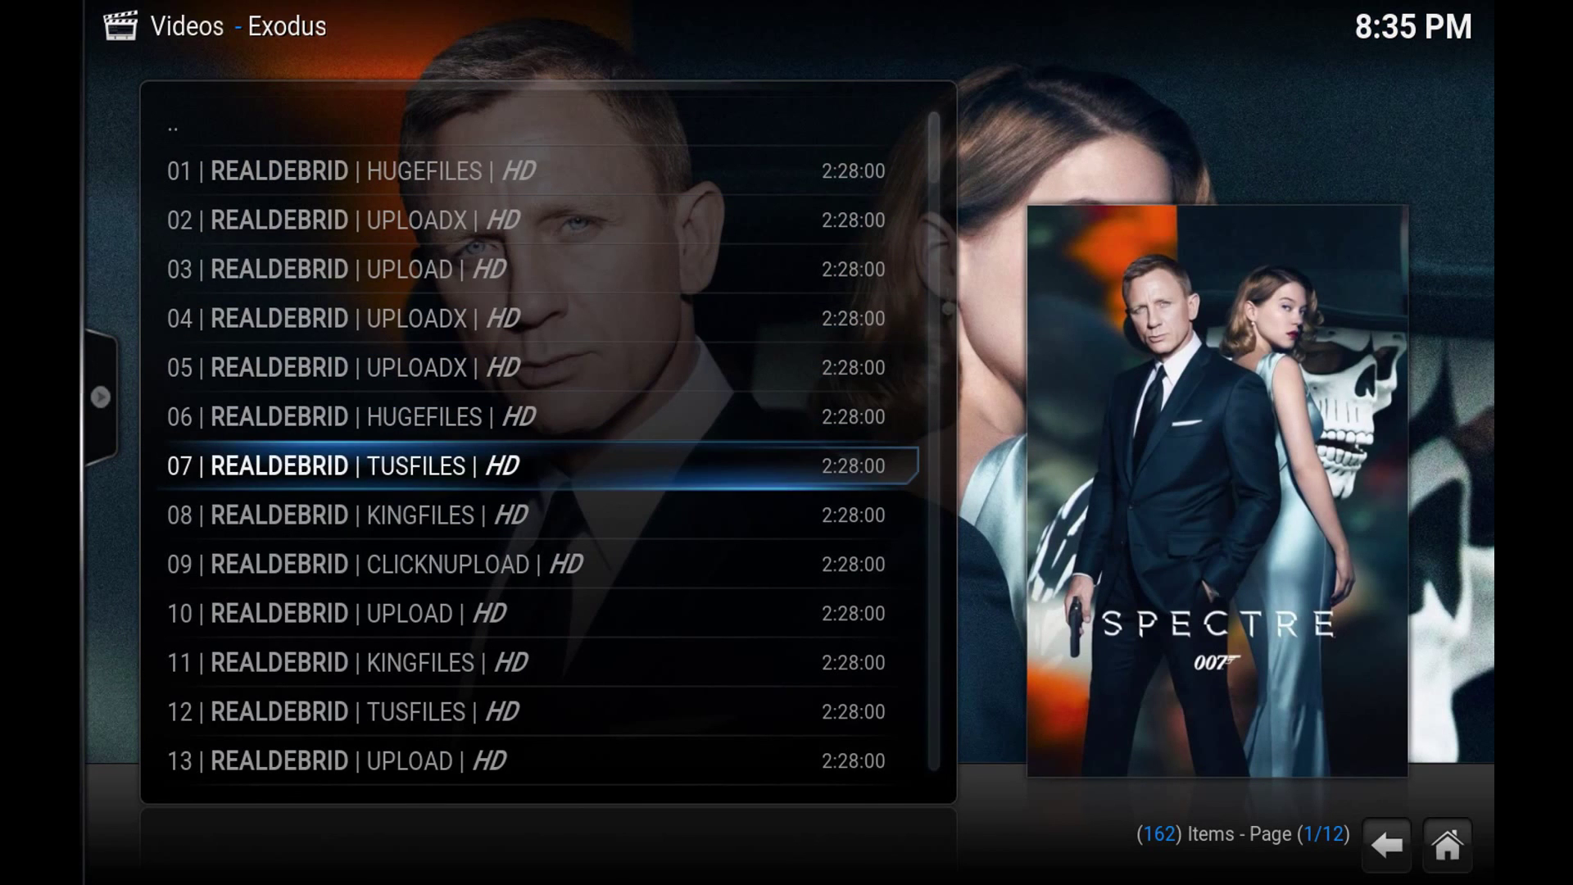
key(Up)
key(Up)
key(Up)
key(Up)
key(Up)
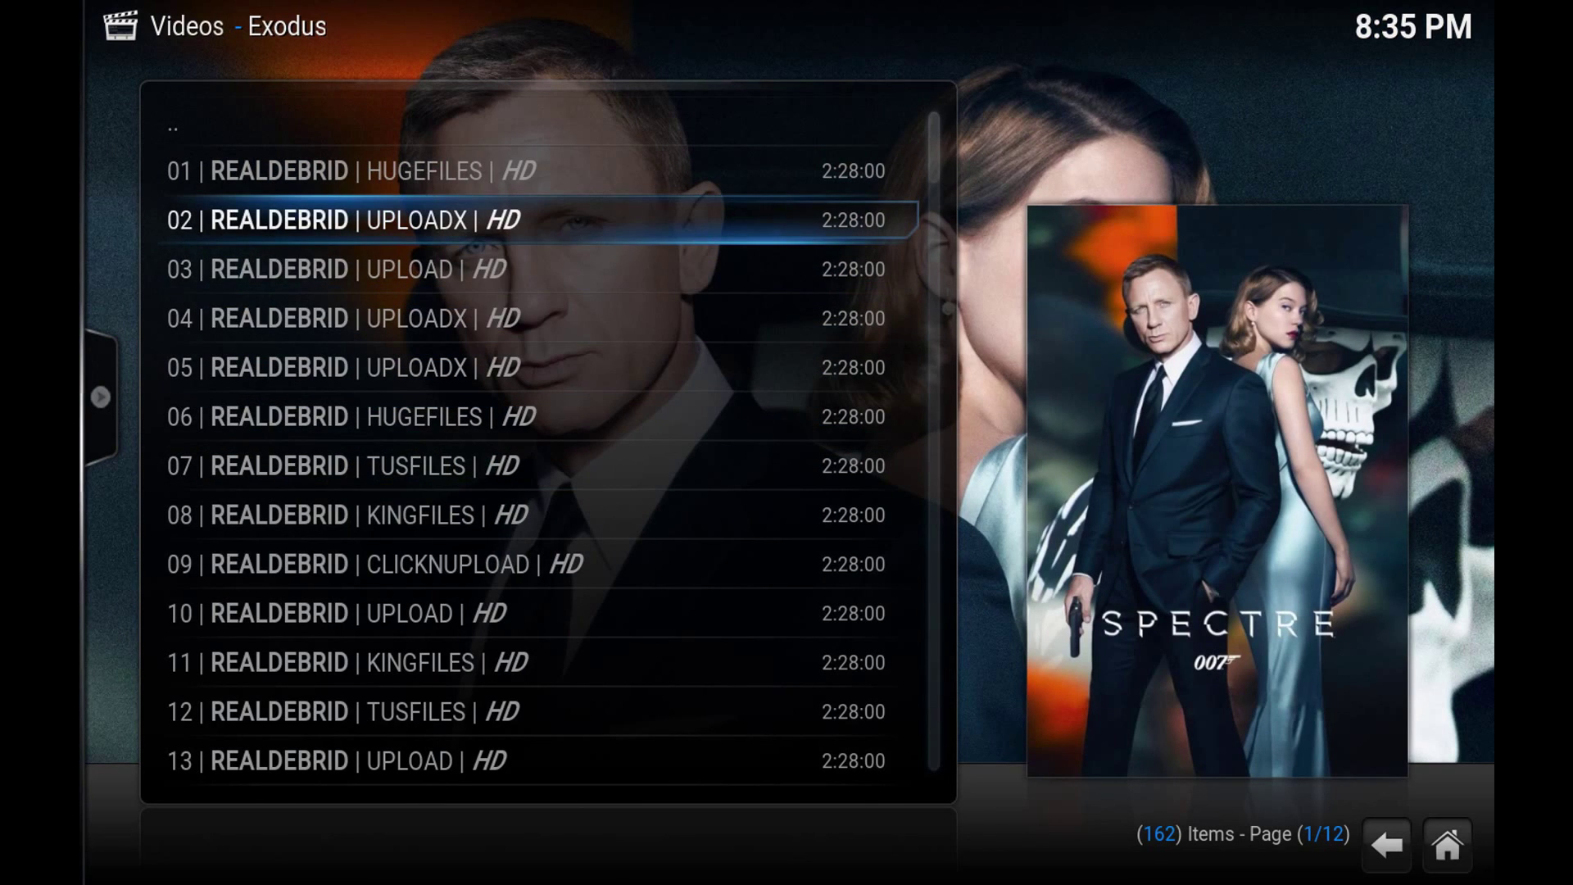